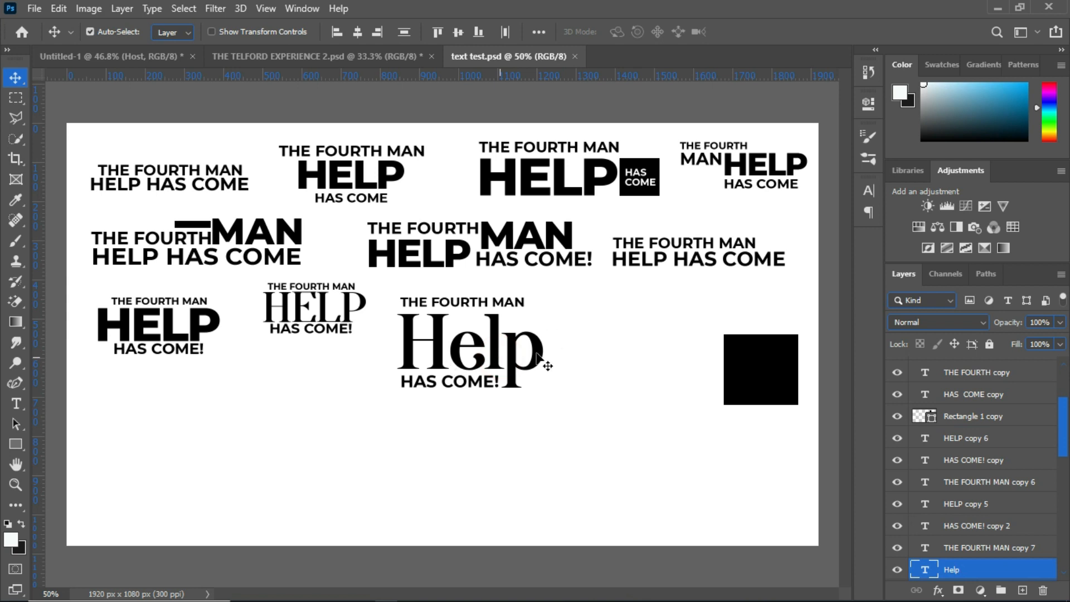
double_click(537, 354)
left_click_drag(504, 347, 373, 347)
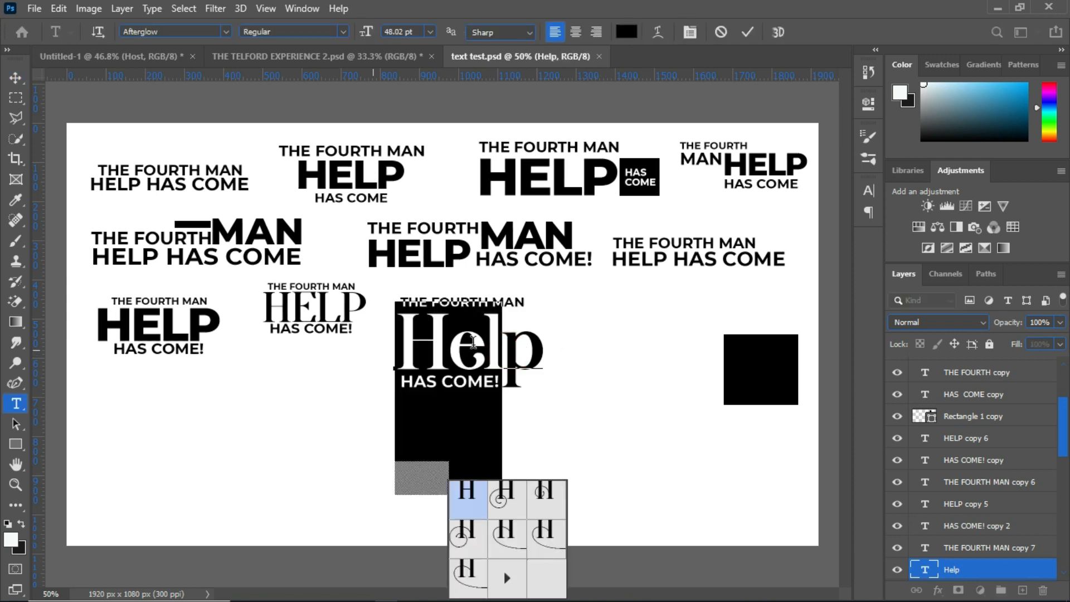
type("sgsgshsgg")
left_click(720, 32)
key("v")
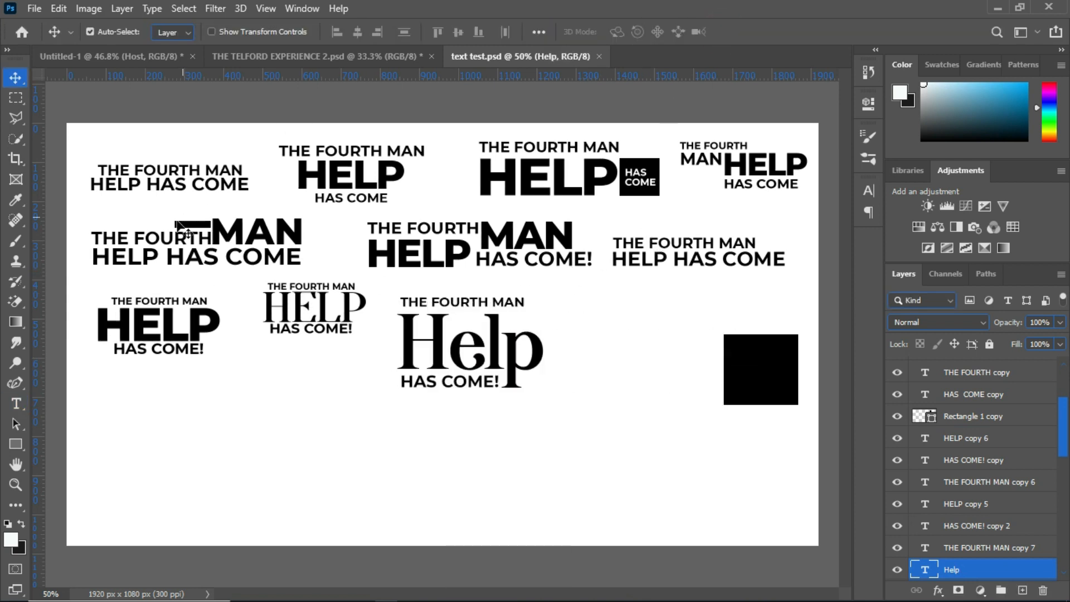
double_click(429, 256)
type("CSVVAFCSHGZVGC")
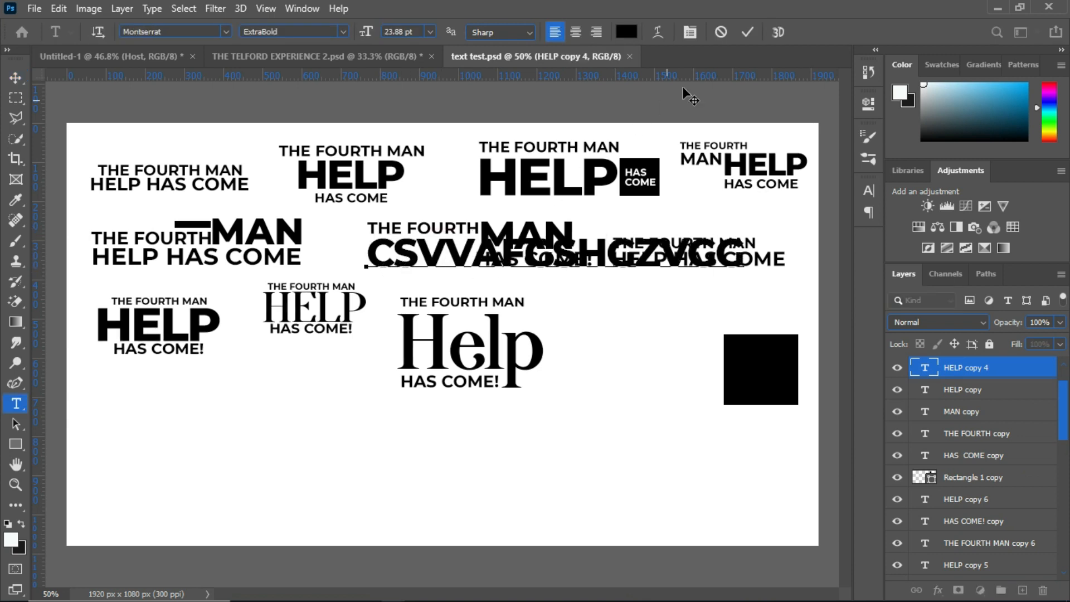
left_click(720, 32)
key("v")
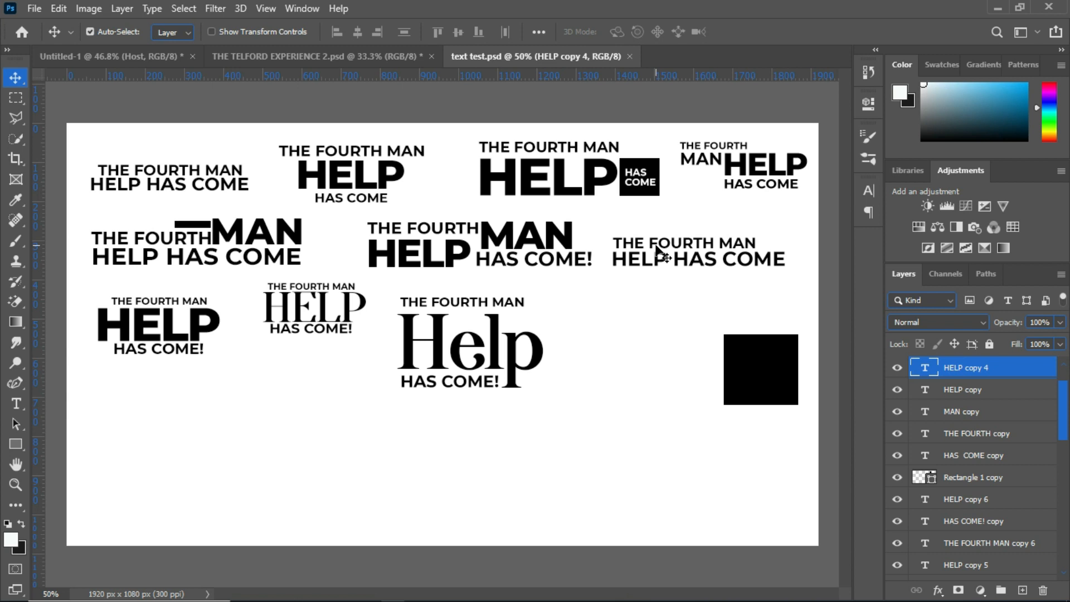
Copy the "THE FOURTH MAN HELP HAS COME!" text layers from text test.psd into the Untitled-1 flyer above Layer 8.
left_click(522, 238)
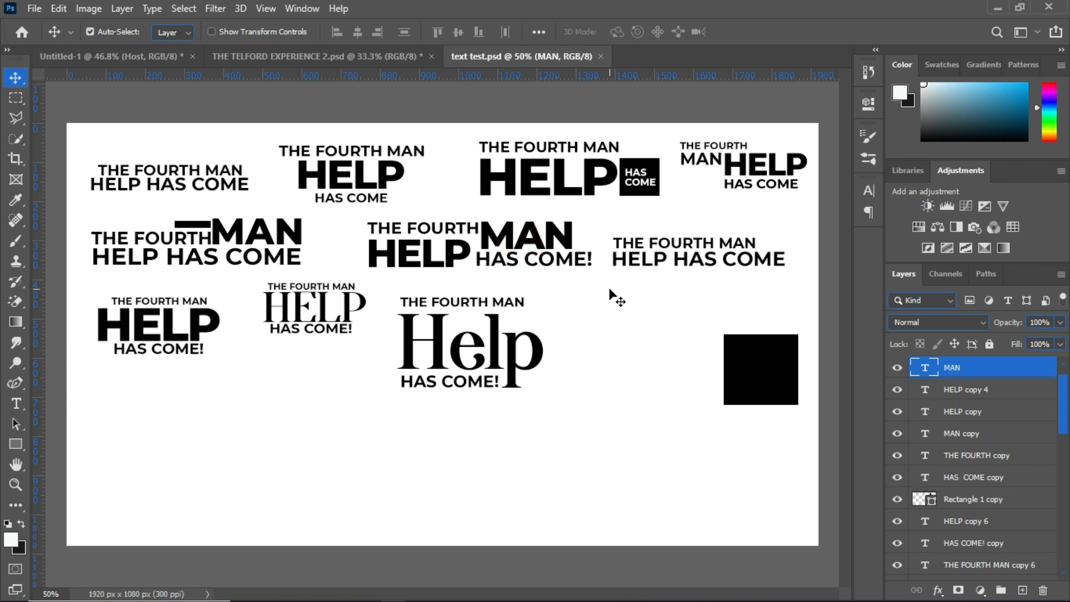
left_click(552, 270)
left_click_drag(351, 228, 538, 247)
left_click_drag(382, 224, 465, 372)
left_click_drag(954, 415, 948, 319)
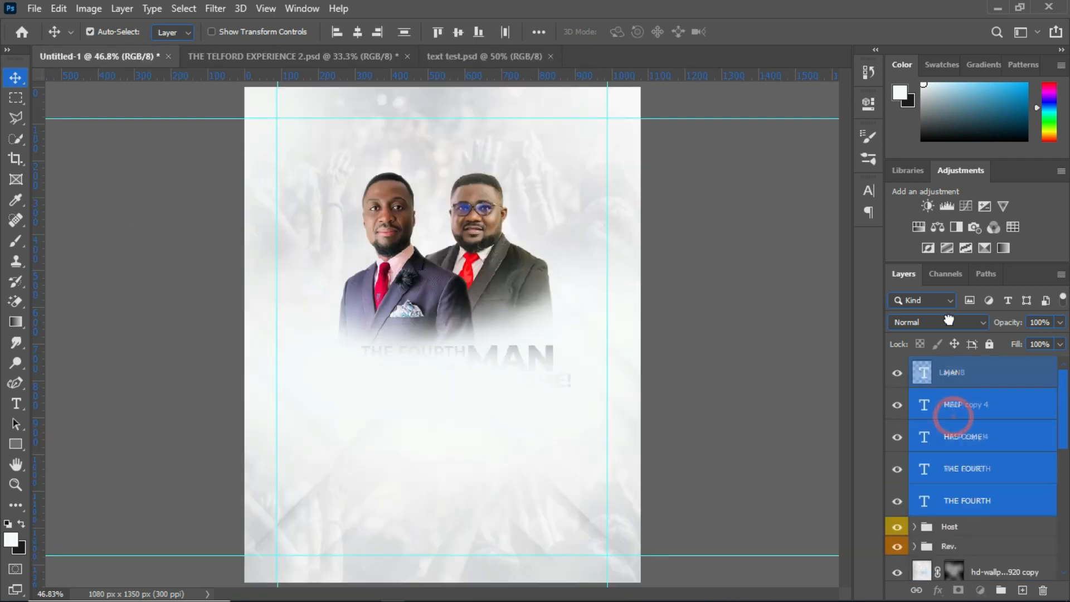
left_click_drag(954, 361, 957, 384)
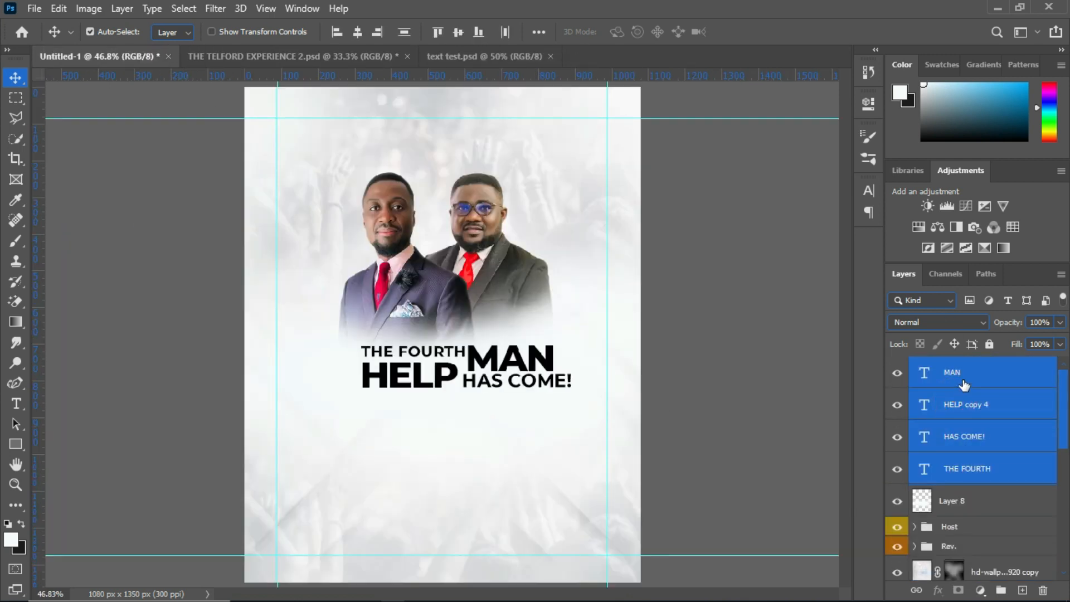
Position the headline text beneath the two portraits and scale it up slightly.
mouse_move(490, 360)
left_mouse_down()
mouse_move(457, 363)
mouse_move(472, 364)
left_mouse_up()
key("ctrl+t")
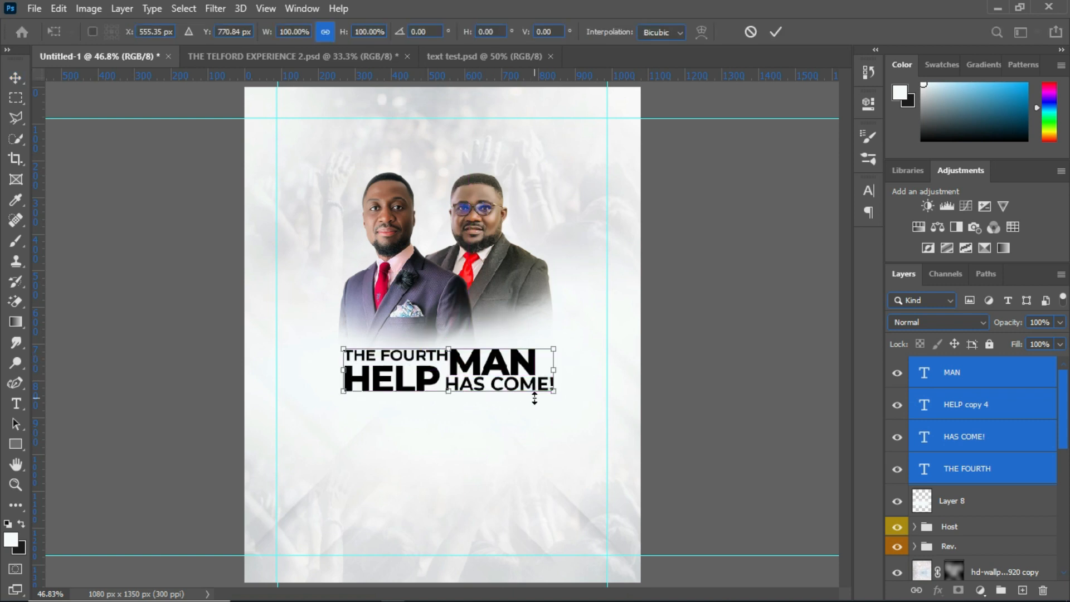
left_click_drag(558, 392, 504, 384)
key("Return")
key("Return")
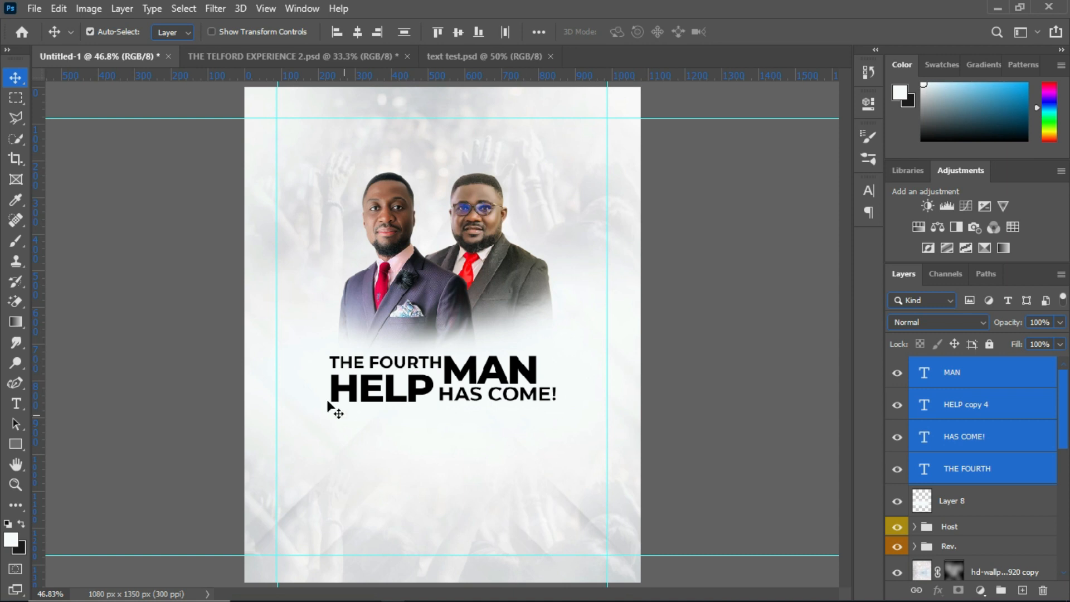
Group the four headline text layers and name the group "caption".
key("ctrl+g")
left_click(960, 366)
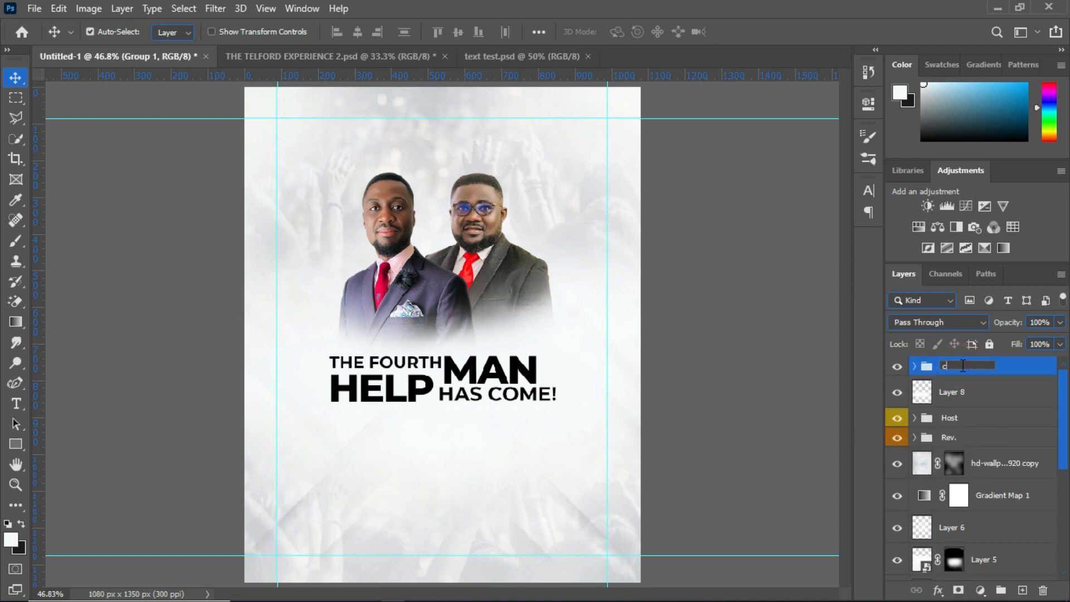
type("caption")
key("Return")
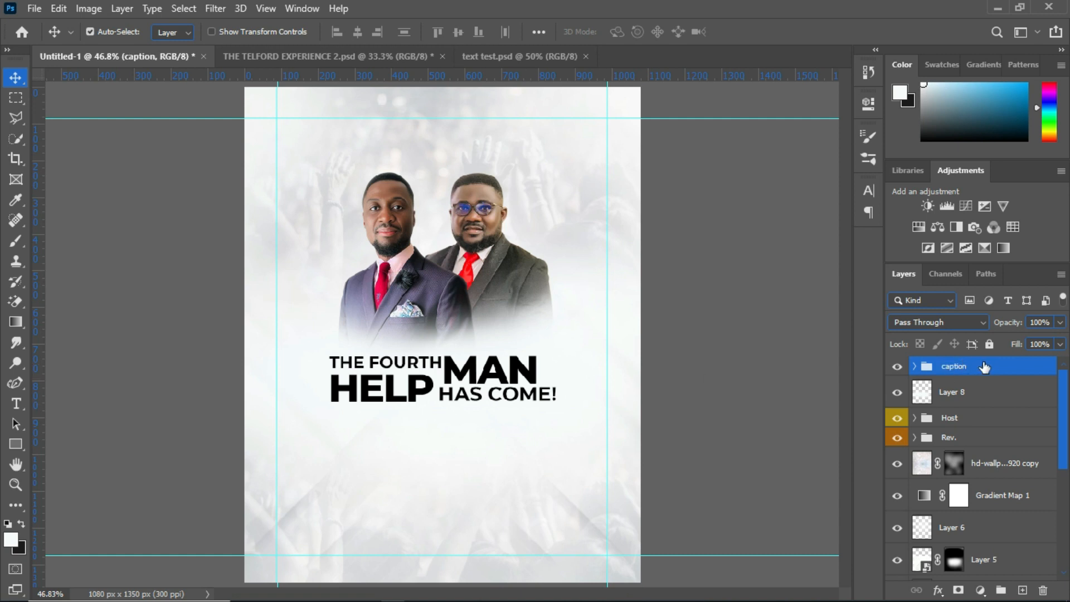
Label the caption group green and centre it horizontally on the canvas.
right_click(897, 366)
left_click(922, 469)
key("ctrl+a")
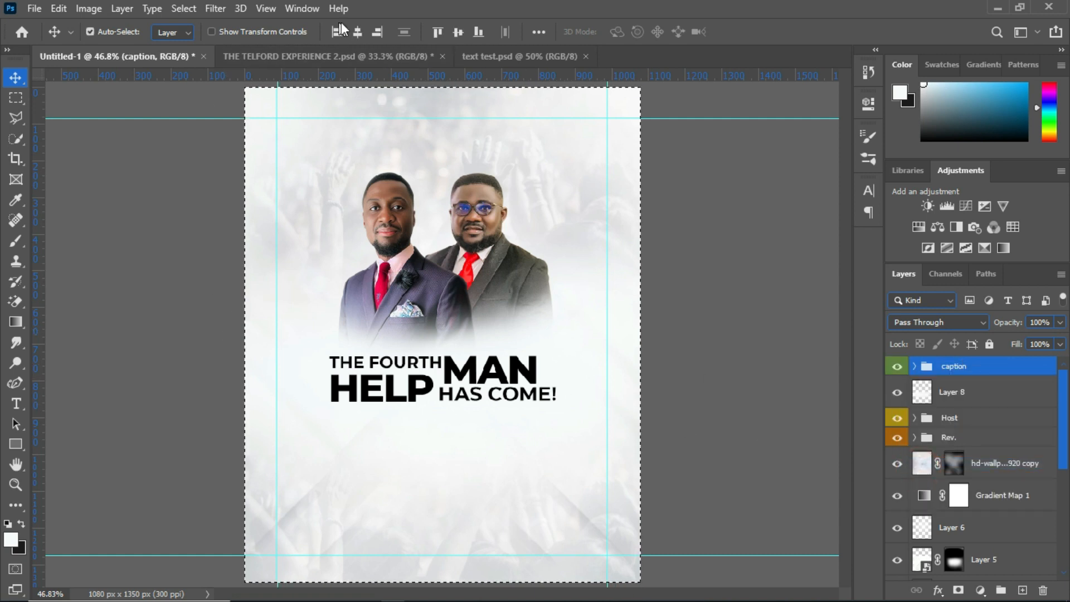
key("ctrl+d")
Draw a rectangle about 668 × 170 px around the headline text.
scroll(472, 243, "down", 4)
scroll(473, 244, "up", 5)
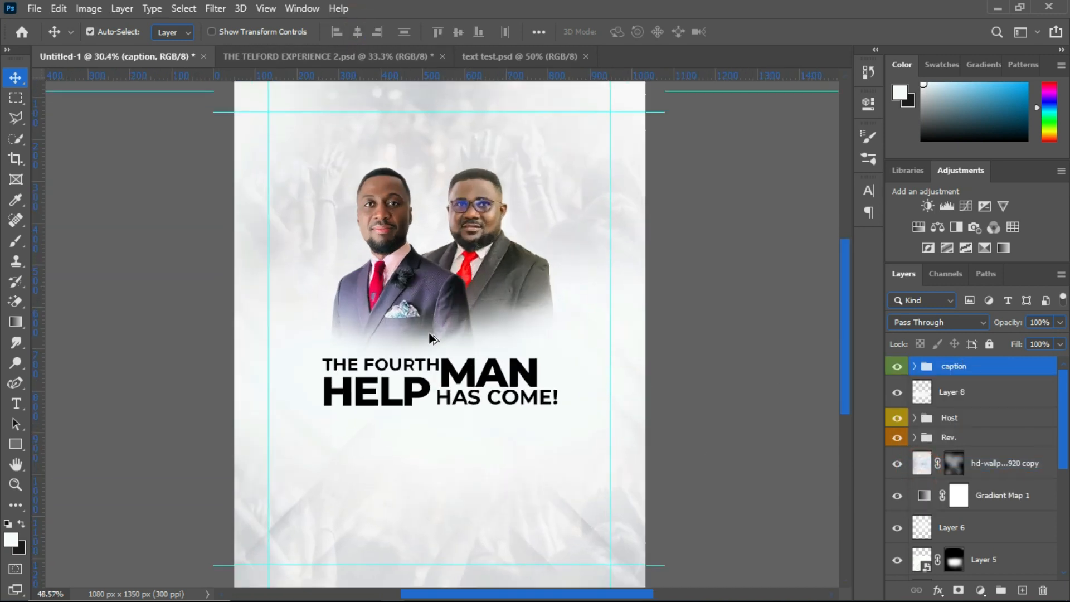
scroll(443, 342, "up", 1)
right_click(13, 445)
left_click(67, 445)
left_click_drag(299, 354, 578, 425)
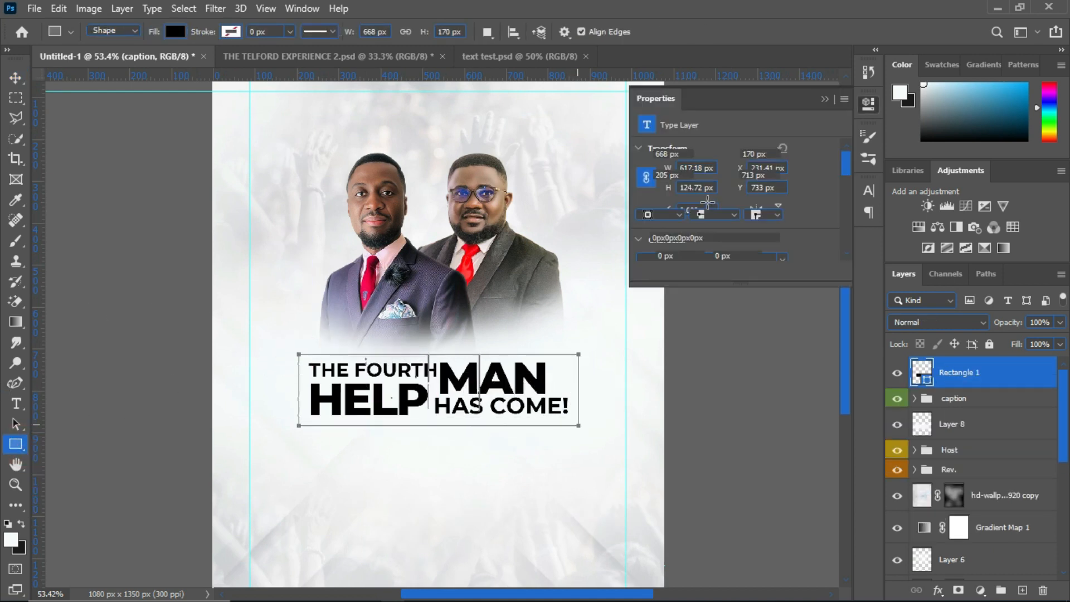
Remove the rectangle's fill and give it a black 1.5 px stroke.
left_click(648, 198)
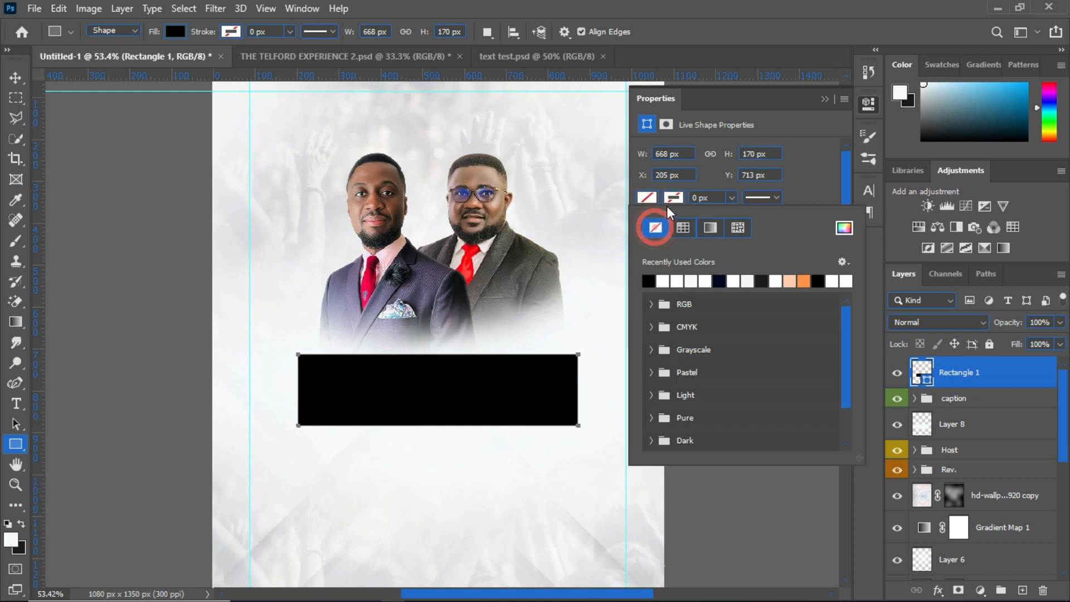
left_click(655, 228)
left_click(649, 280)
left_click(700, 197)
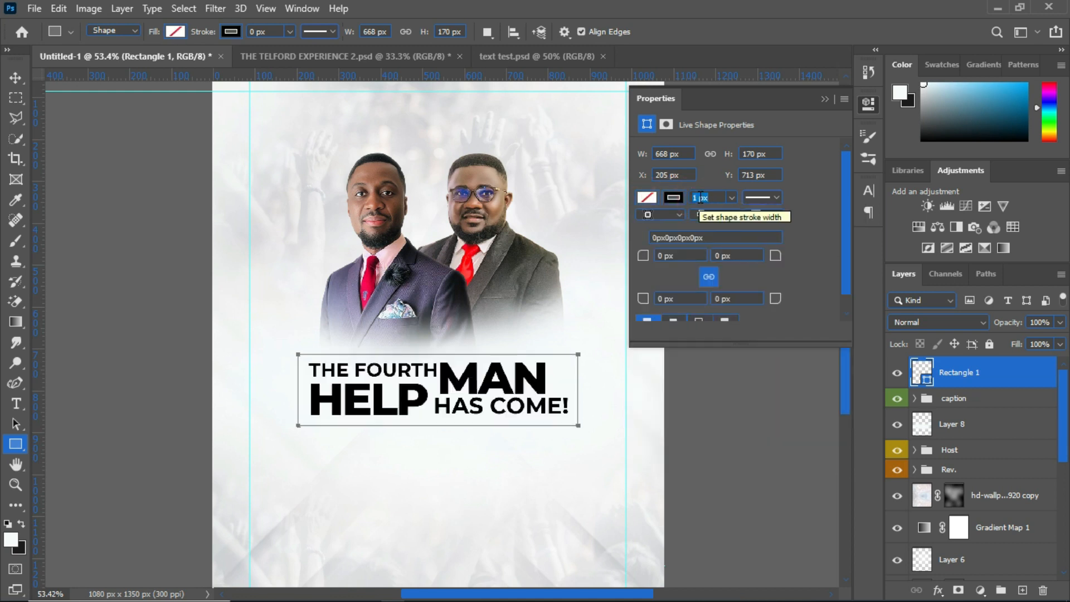
type("1.5")
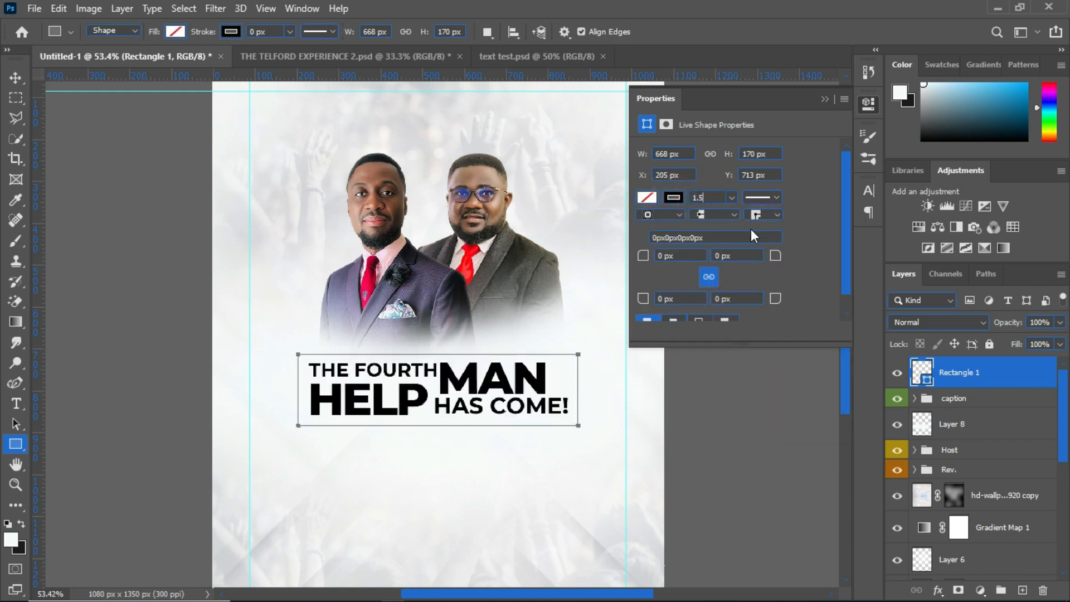
left_click(823, 98)
key("v")
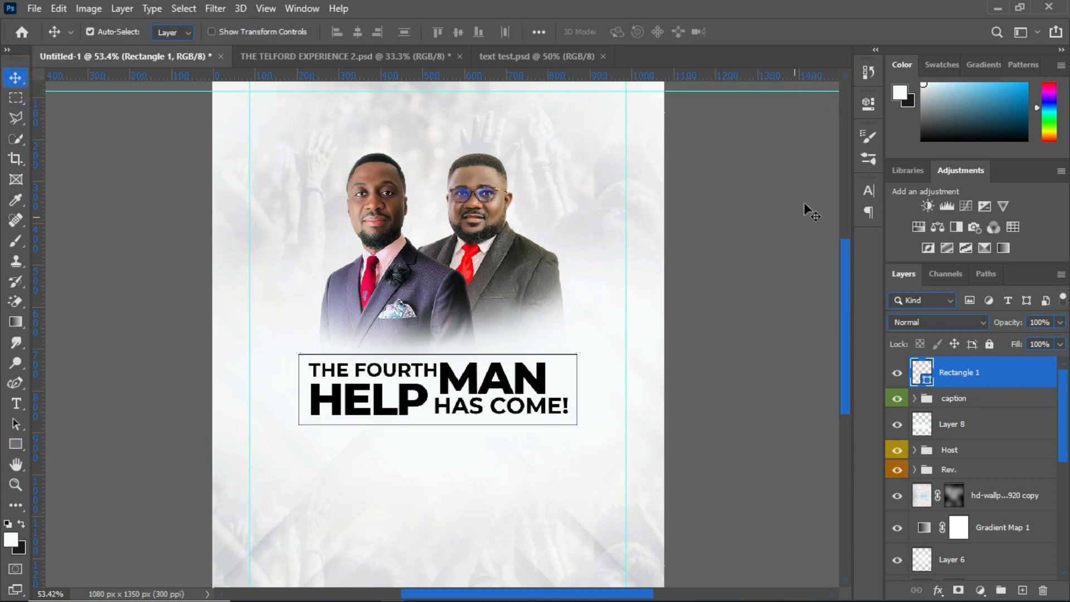
Set the stroke width of the headline's rectangle frame to 3 px.
left_click(868, 103)
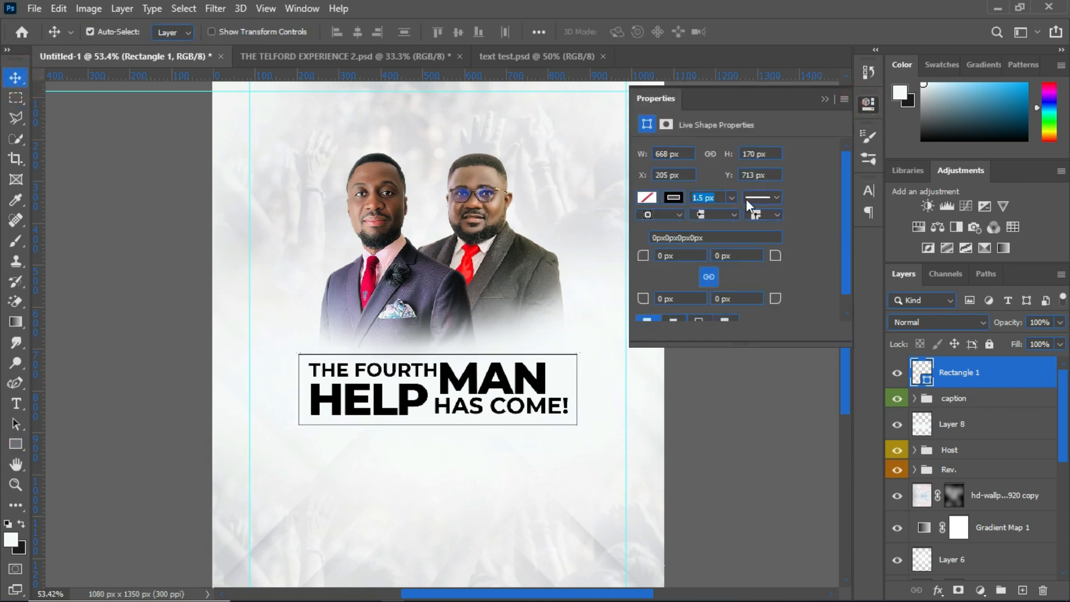
left_click(703, 197)
key("Return")
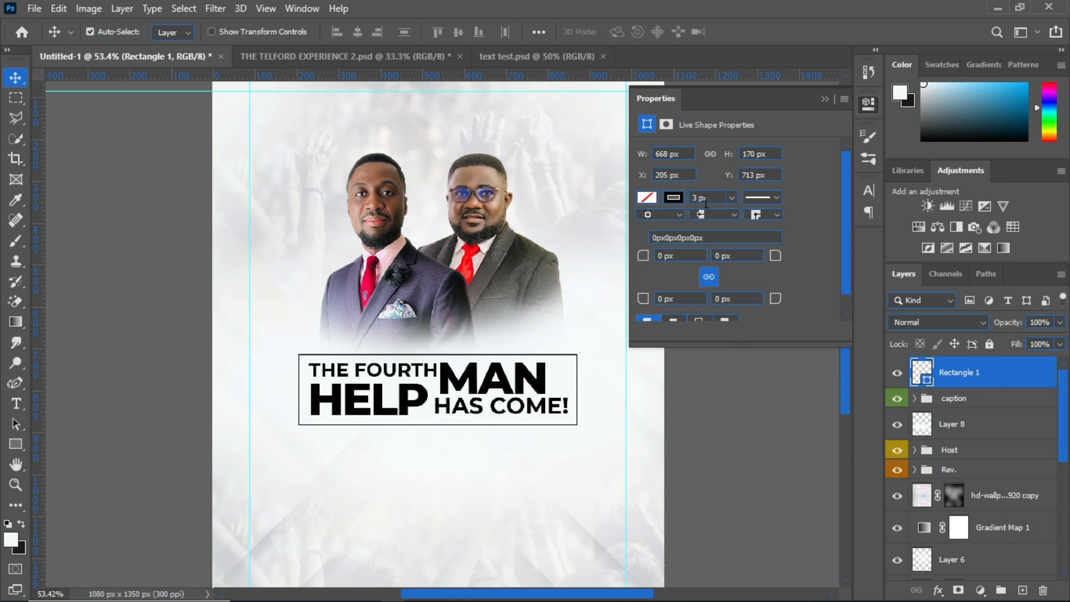
Round all four corners of the headline frame to 24 px.
scroll(395, 473, "up", 2)
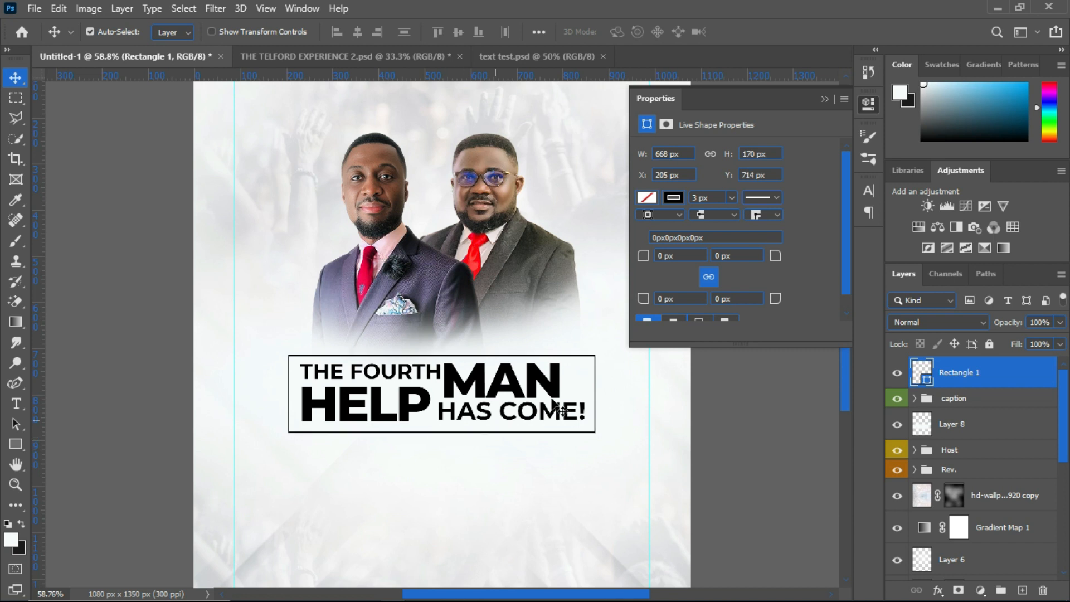
left_click_drag(643, 256, 664, 257)
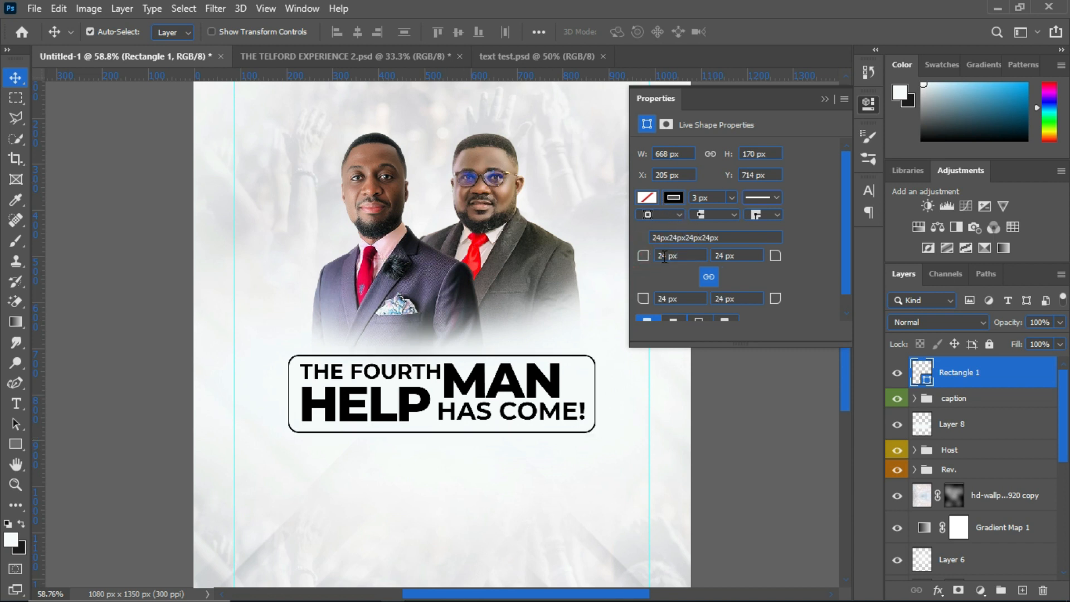
left_click(825, 99)
Widen the rounded frame to about 697 px and centre the caption group horizontally within it.
key("ctrl+t")
left_click_drag(595, 393, 609, 392)
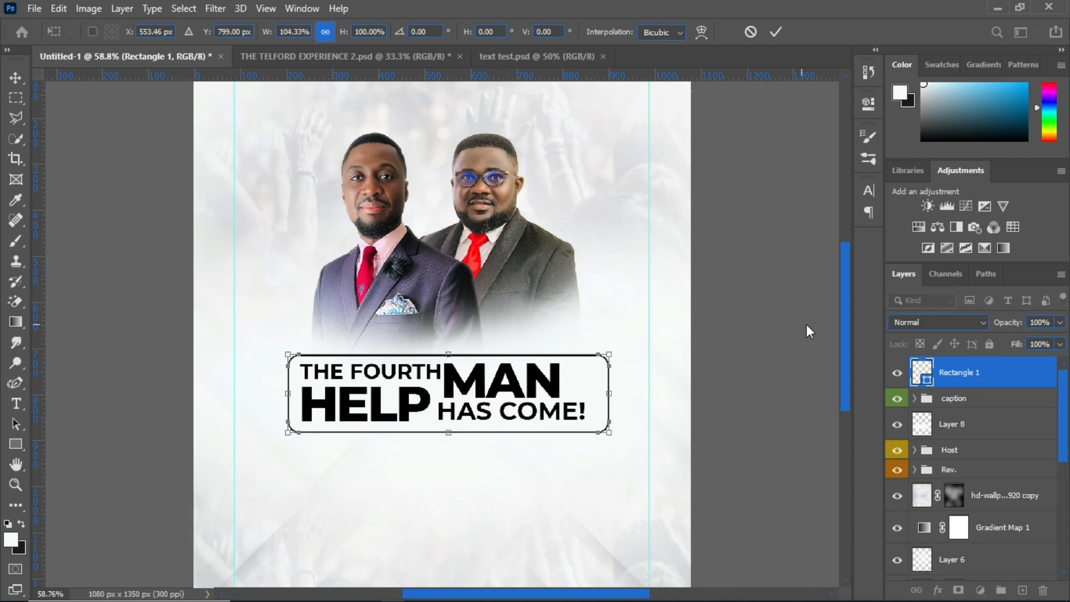
left_click(952, 398, "shift")
left_click(357, 32)
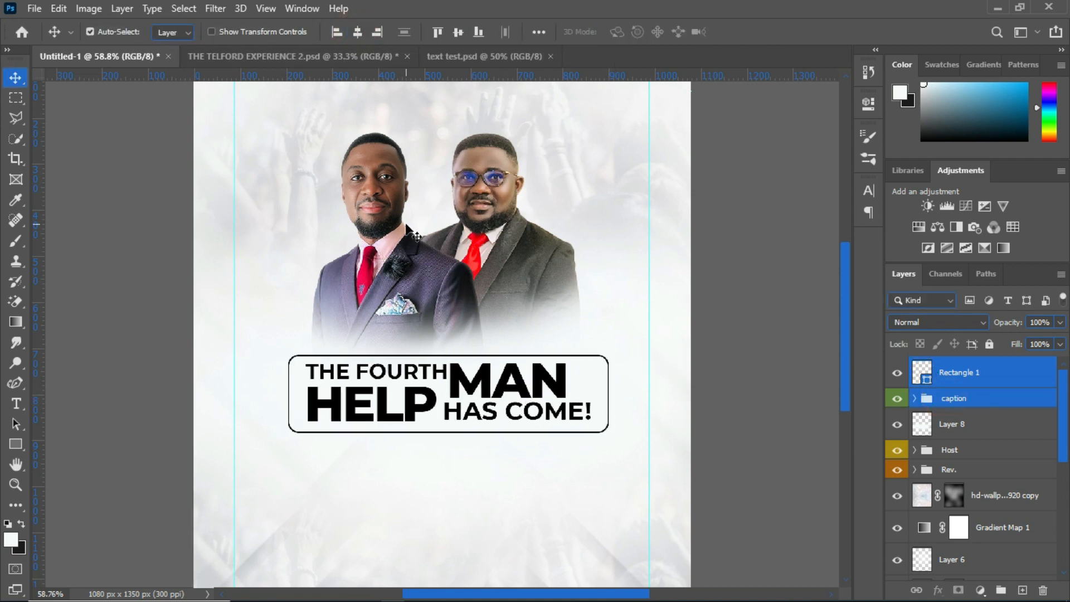
Centre the frame and the caption group together horizontally on the canvas.
key("ctrl+a")
left_click(357, 31)
key("ctrl+d")
Extend the frame's top edge upward, making the frame about 185 px high.
scroll(495, 350, "down", 1)
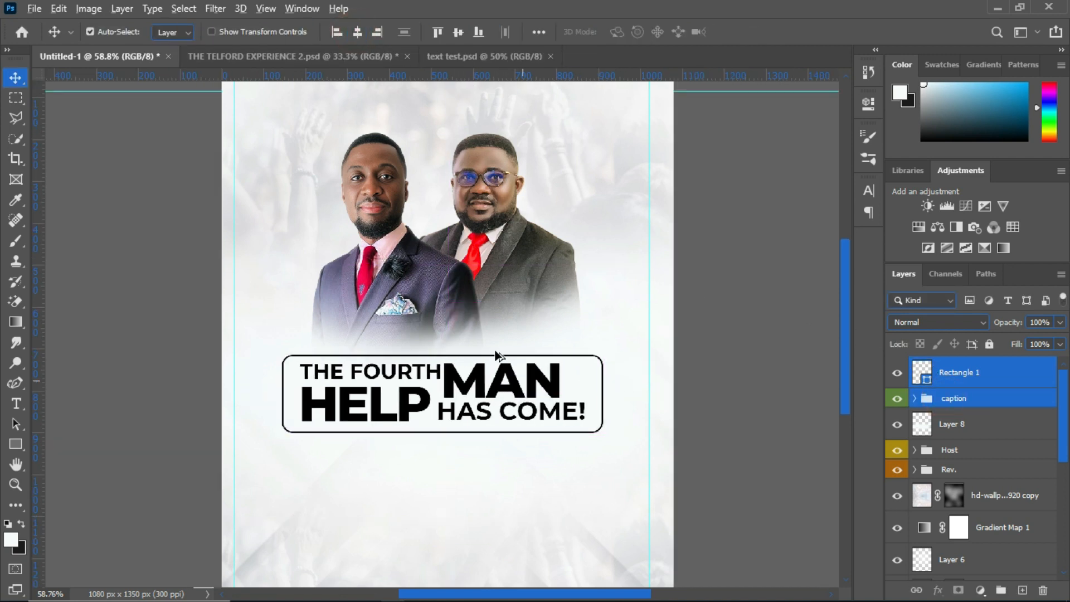
scroll(495, 350, "down", 3)
scroll(363, 329, "up", 4)
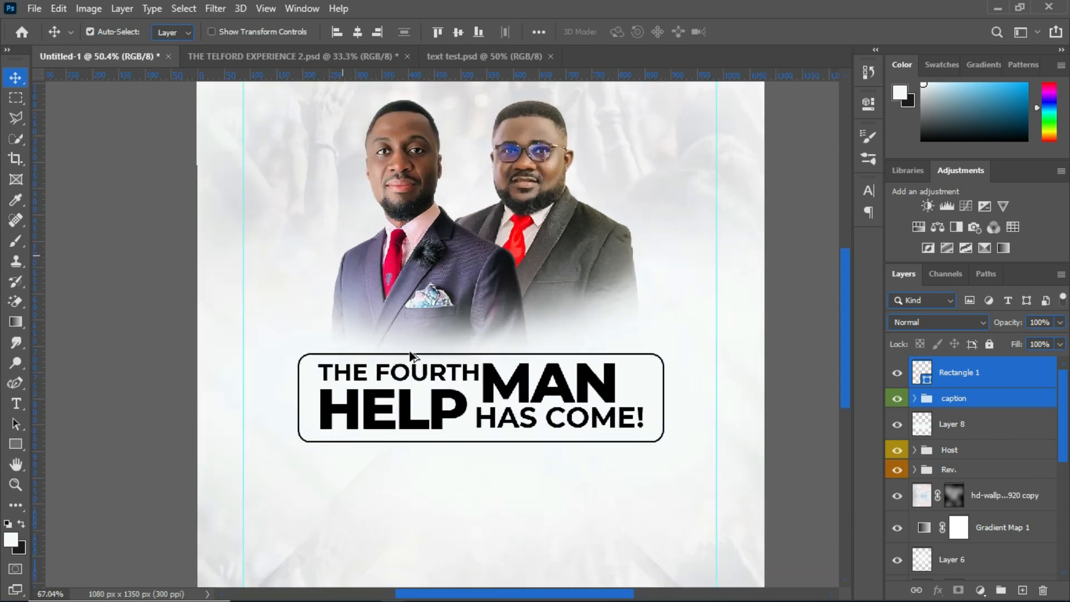
left_click(959, 372)
key("ctrl+t")
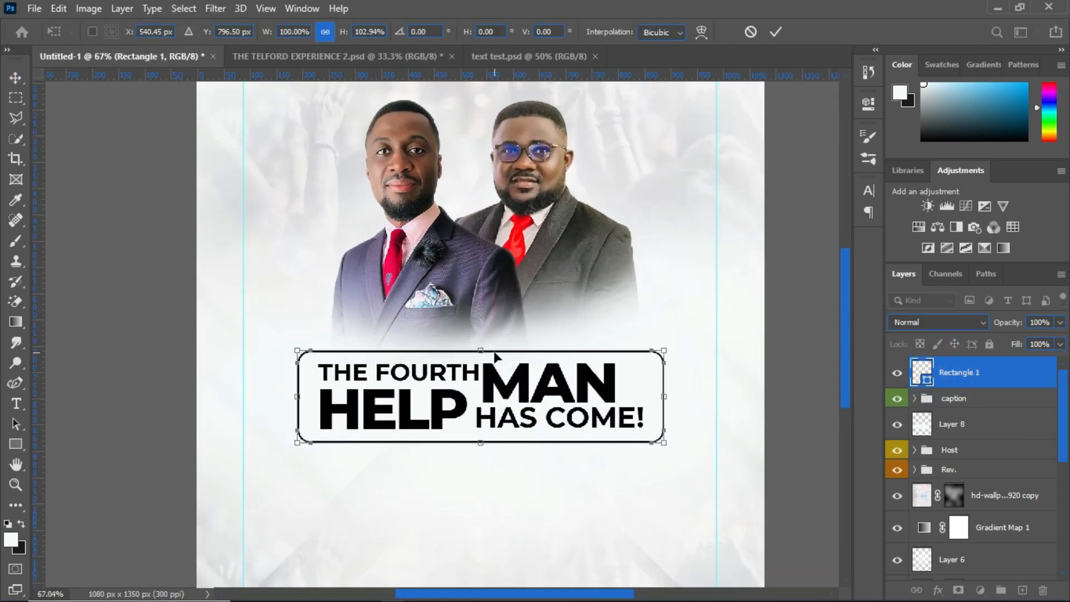
left_click_drag(482, 350, 482, 346)
key("Return")
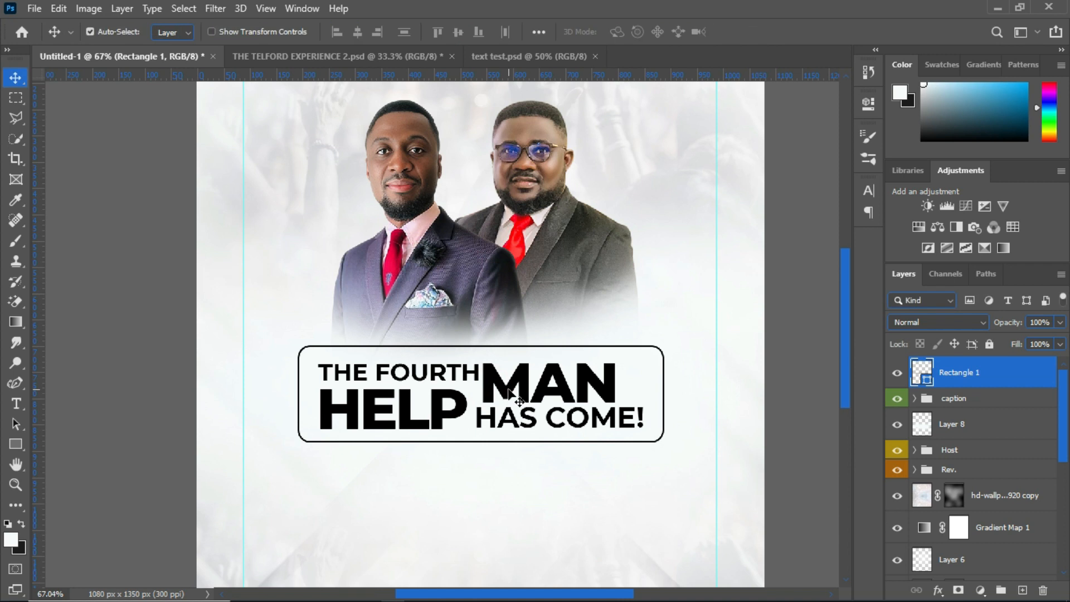
Nudge the frame and the caption group together slightly down, away from the portraits.
left_click(953, 398, "ctrl")
key("shift+Down")
key("shift+Down")
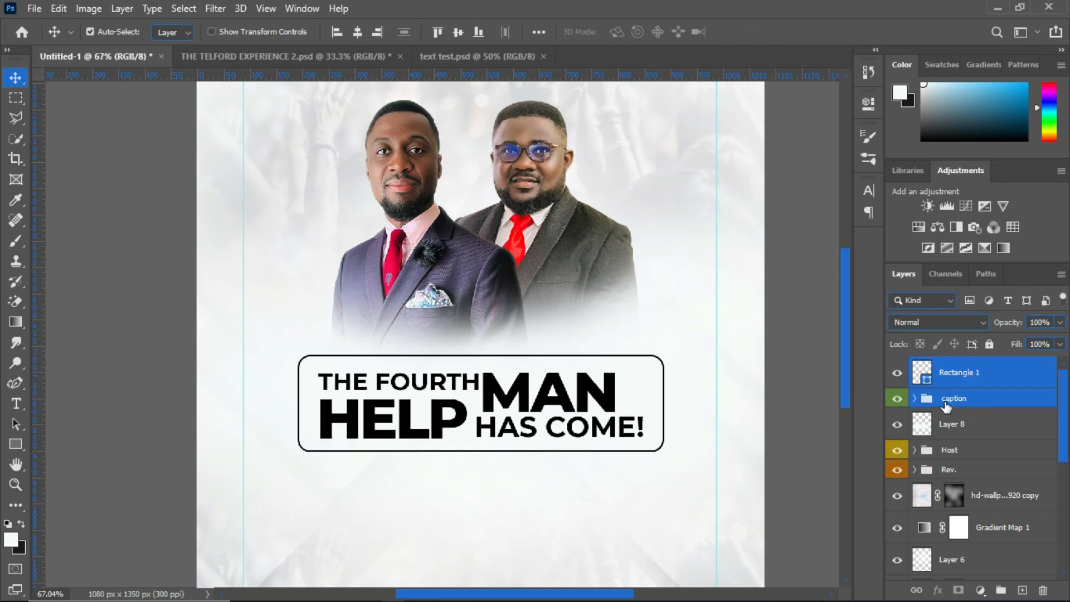
Draw a small rectangle about 188 × 46 px in the empty area below the headline frame.
left_click(16, 445)
mouse_move(329, 494)
left_mouse_down()
mouse_move(390, 497)
mouse_move(429, 518)
left_mouse_up()
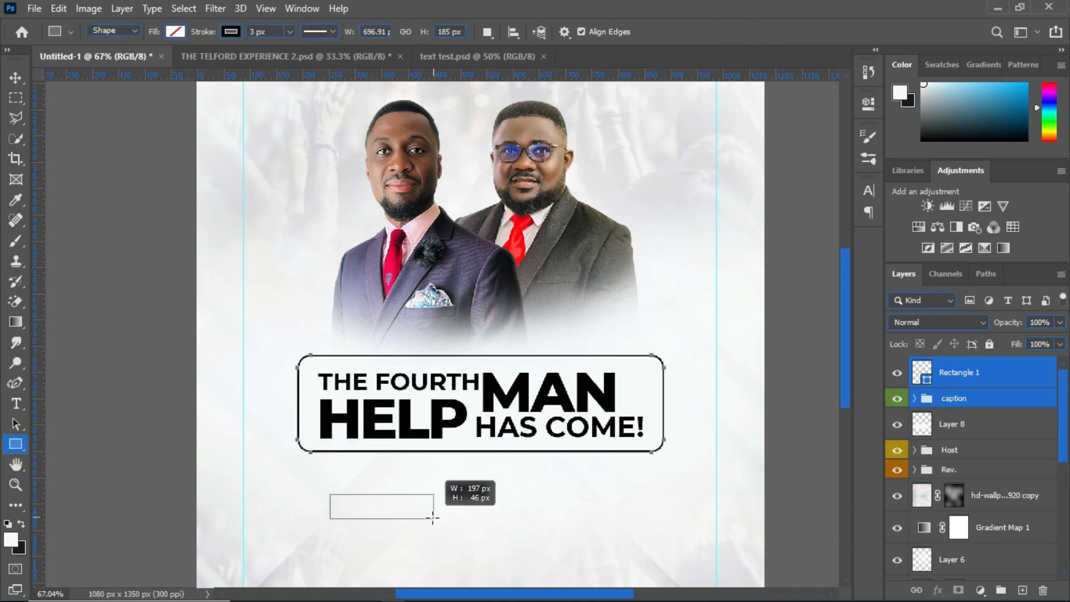
type("v")
left_click(647, 199)
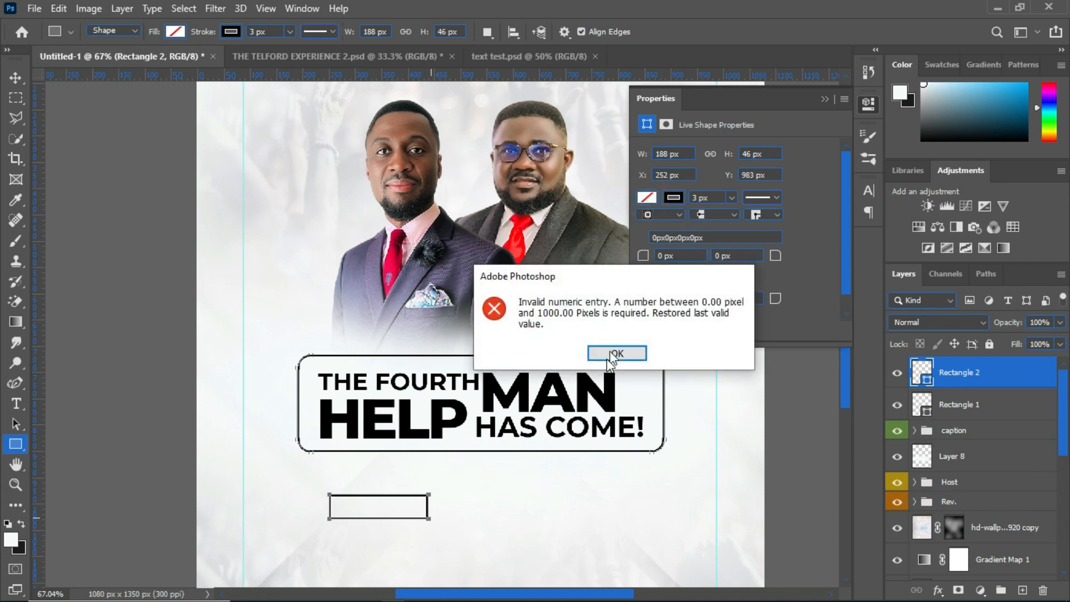
left_click(616, 351)
Remove the small rectangle's stroke and fill it with black.
left_click(677, 200)
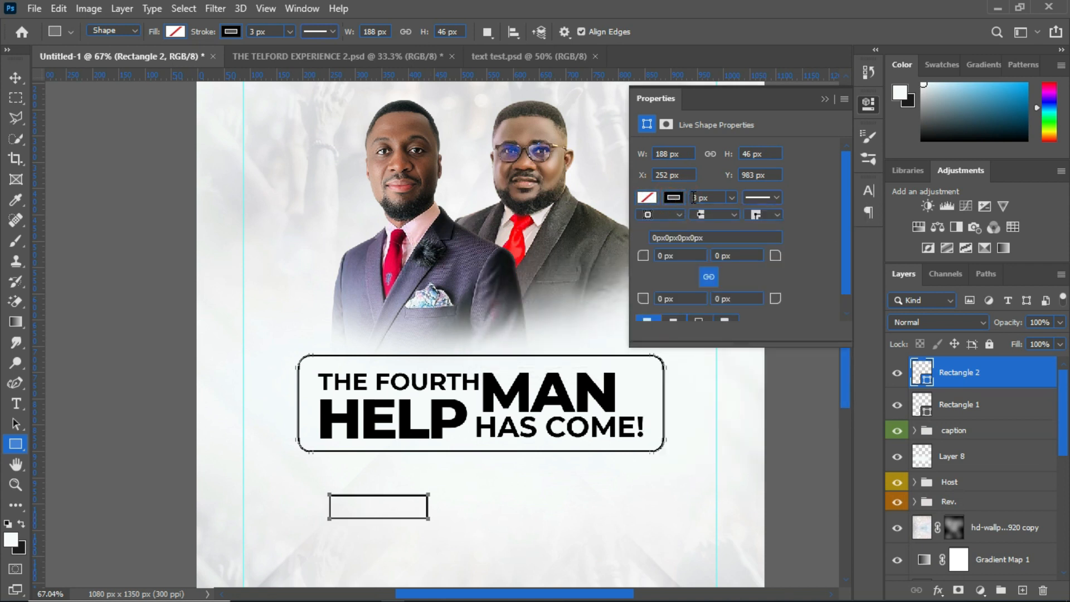
left_click(675, 198)
left_click(655, 229)
left_click(648, 198)
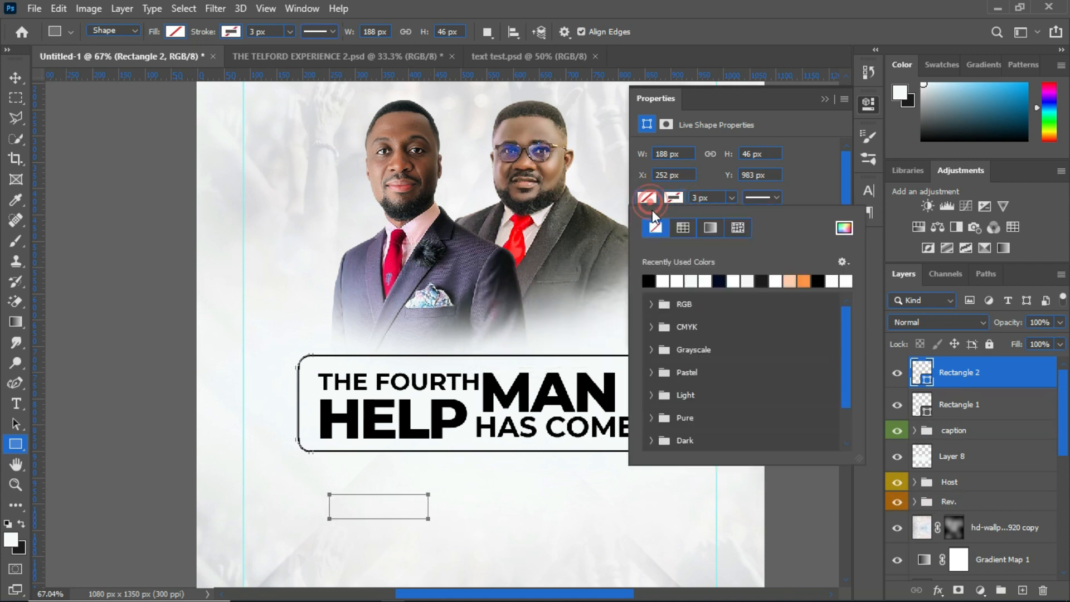
left_click(650, 282)
left_click(807, 128)
Place the black rectangle over the left part of the headline frame's top edge and round its corners to 14 px.
key("v")
left_click_drag(405, 509, 388, 359)
scroll(389, 359, "up", 9)
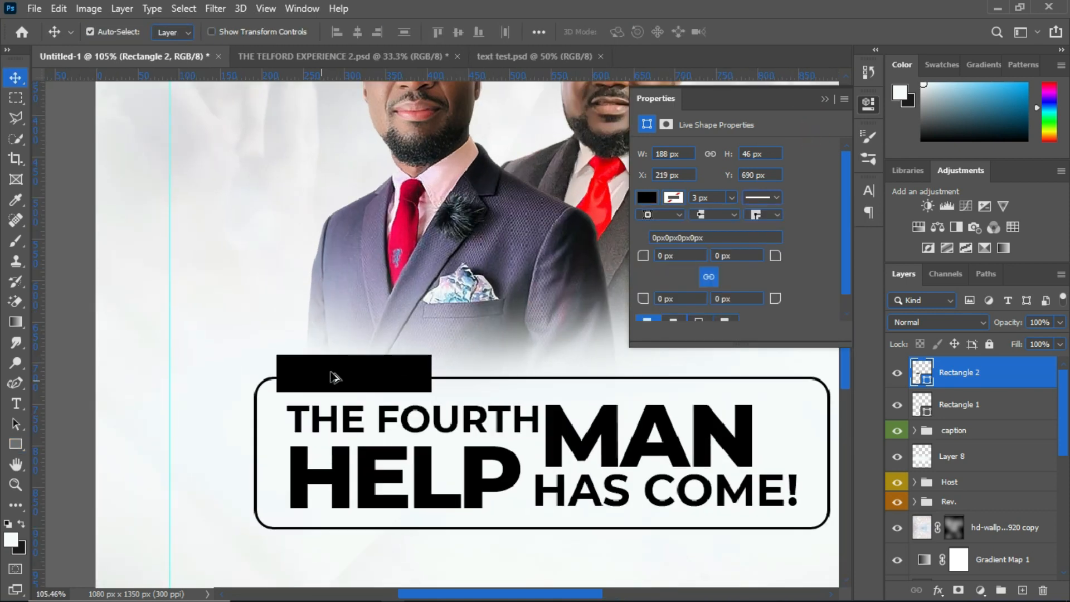
left_click_drag(644, 256, 657, 255)
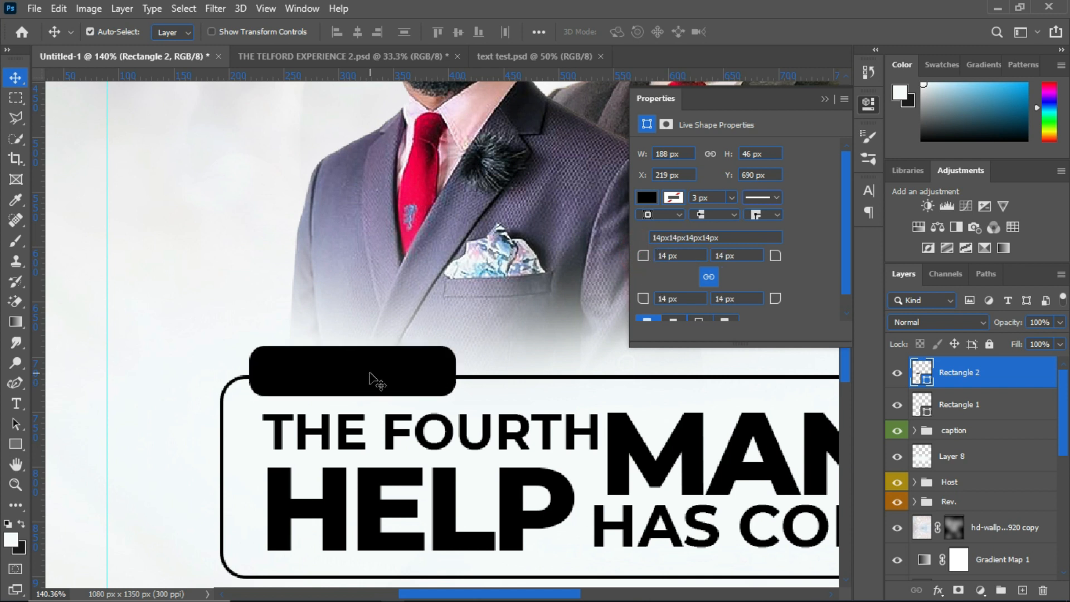
Move the black tab slightly right to X 231 px, lining it up with the headline's left edge.
left_click_drag(371, 373, 384, 371)
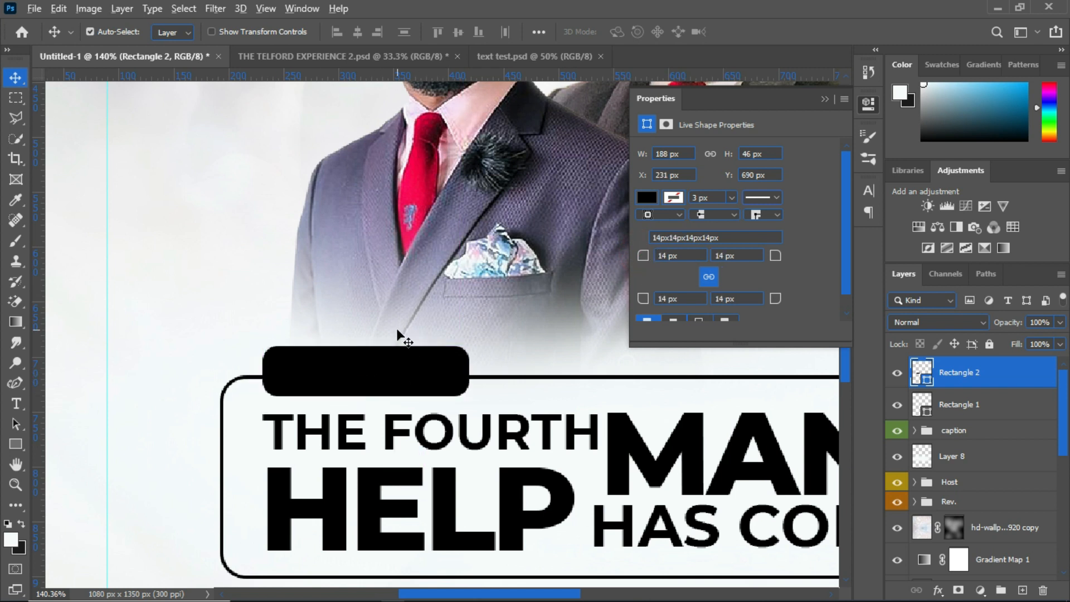
scroll(423, 440, "down", 6)
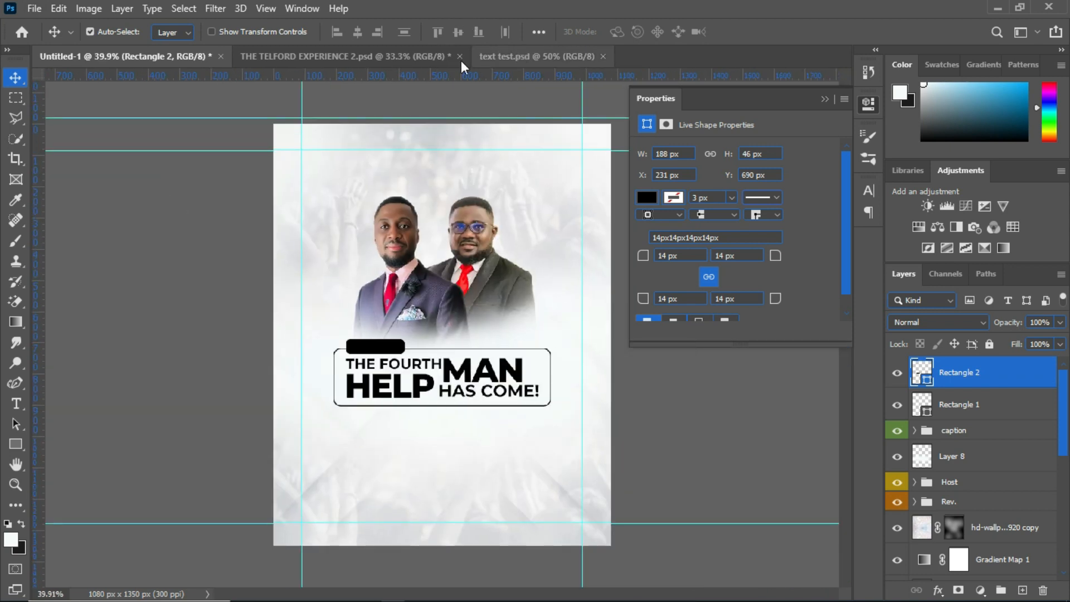
Lock the large "Help" text in text test.psd and copy the "HAS COME!" text beneath it onto the flyer's black tab.
left_click(474, 56)
left_click_drag(411, 382, 270, 429, "alt")
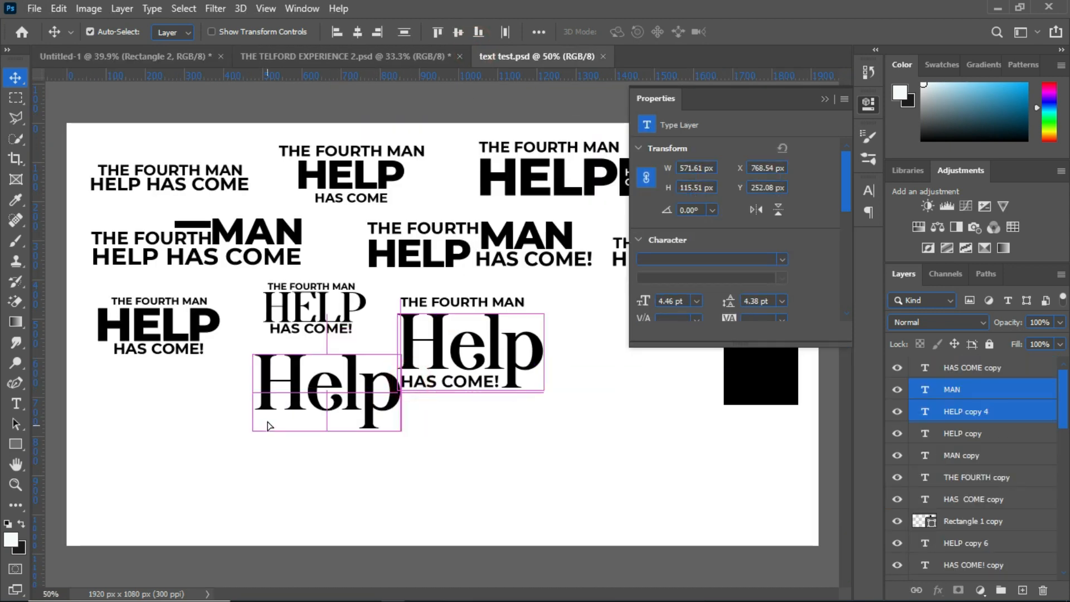
key("ctrl+z")
left_click(459, 390)
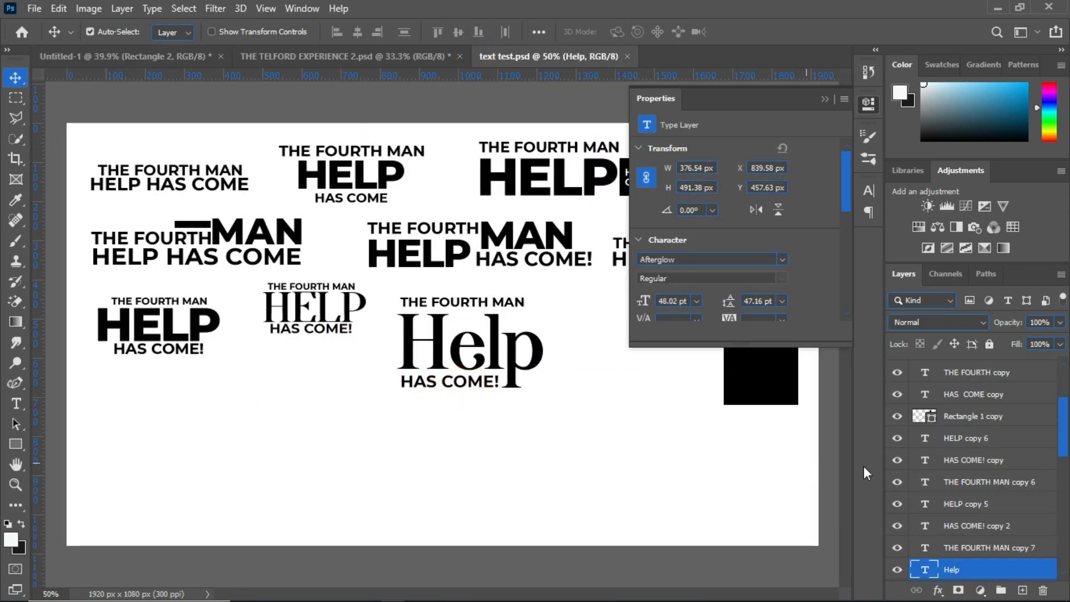
left_click(476, 389)
left_click(462, 396)
key("/")
left_click_drag(461, 384, 266, 278)
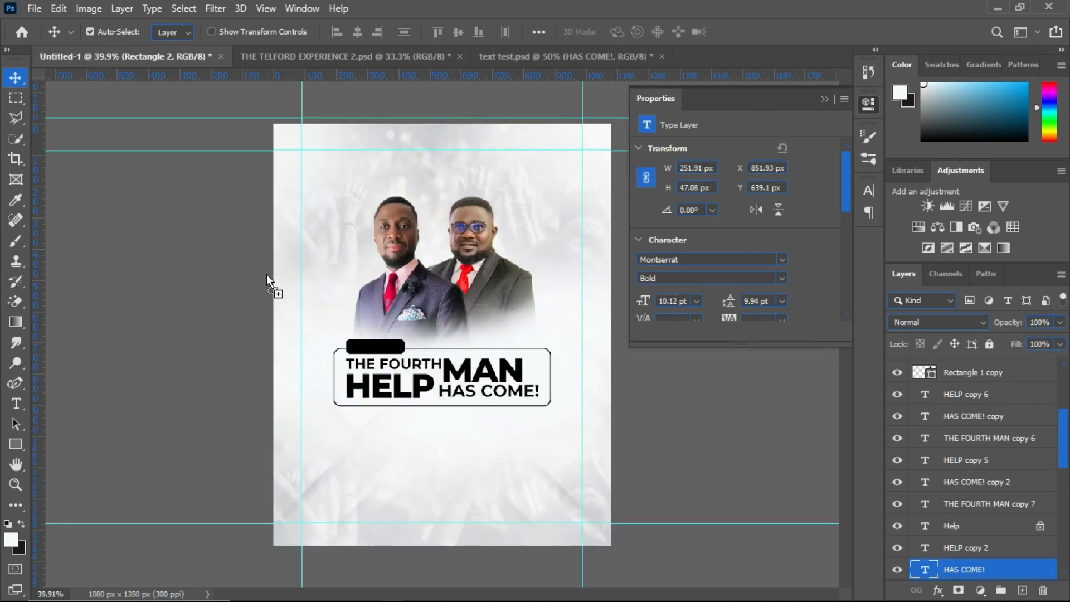
left_click_drag(359, 345, 360, 346)
Set the copied "HAS COME!" text's colour to white.
scroll(789, 256, "down", 2)
left_click(766, 298)
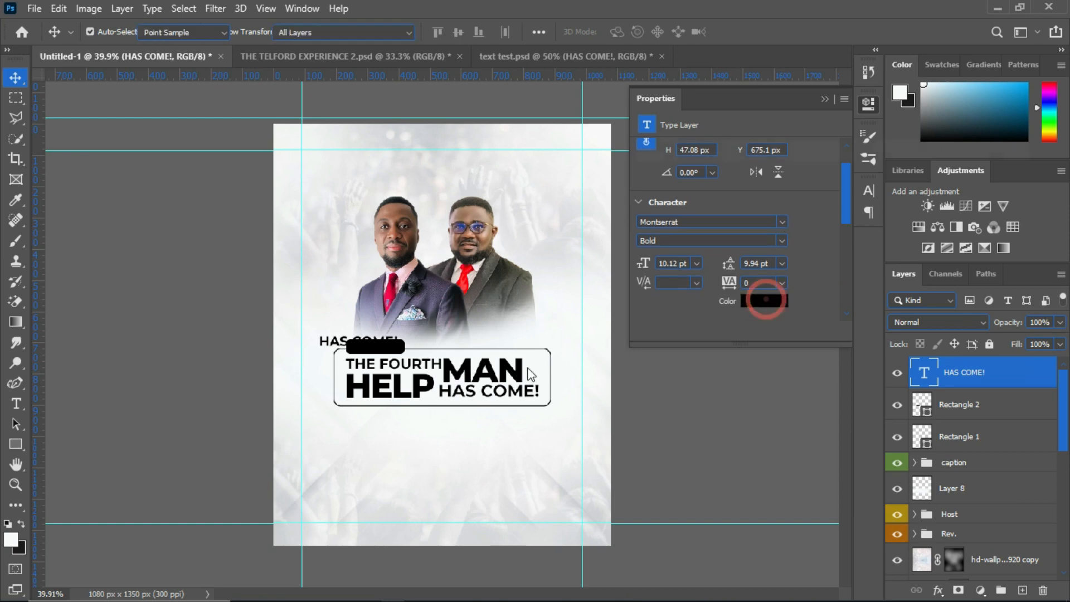
left_click_drag(778, 254, 639, 184)
left_click(954, 177)
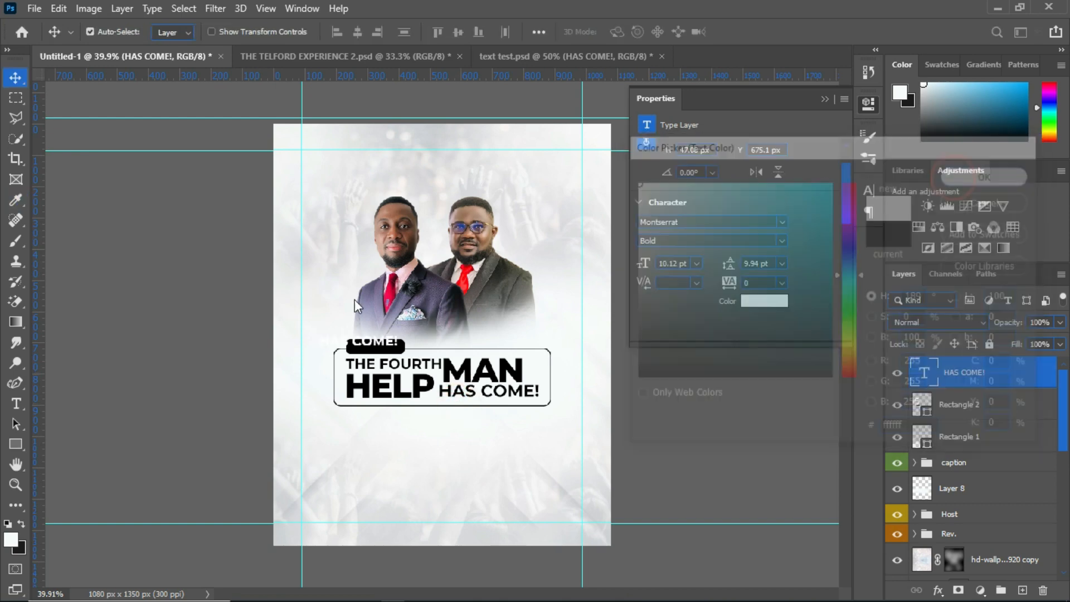
Replace the wording of the white text with "THEME:".
double_click(365, 341)
type("THEME")
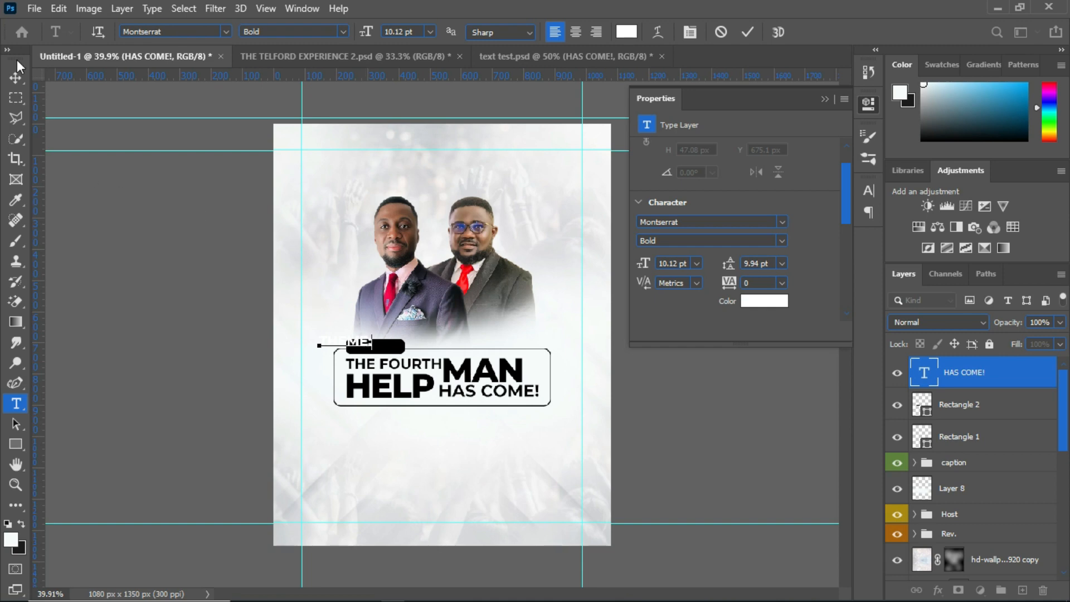
key("ctrl+Return")
key("v")
Move the "THEME:" text onto the black tab and scale it down to about 69% so it fits inside.
scroll(379, 367, "up", 5)
left_click_drag(334, 316, 408, 318)
key("ctrl+t")
double_click(380, 335)
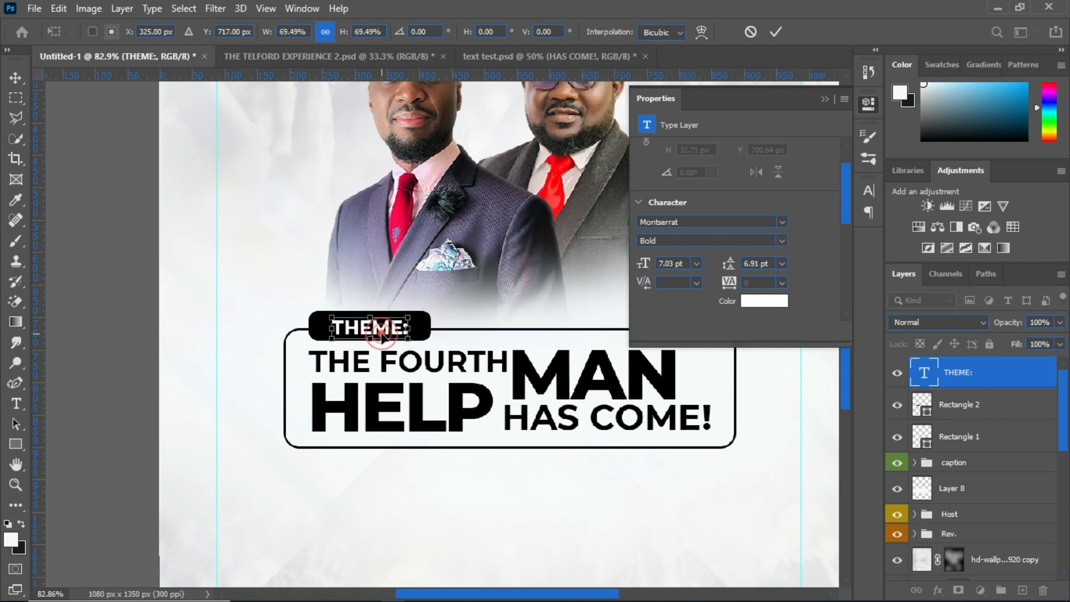
Align the "THEME:" text and the black tab on their centres, and deselect both layers.
left_click(419, 330, "shift")
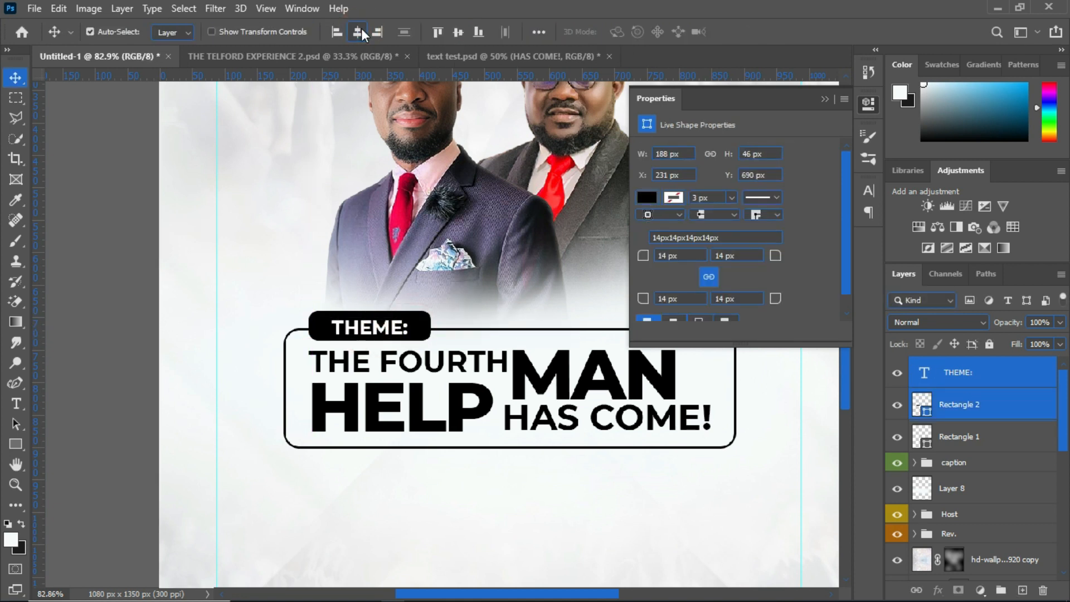
left_click(458, 31)
key("ctrl+0")
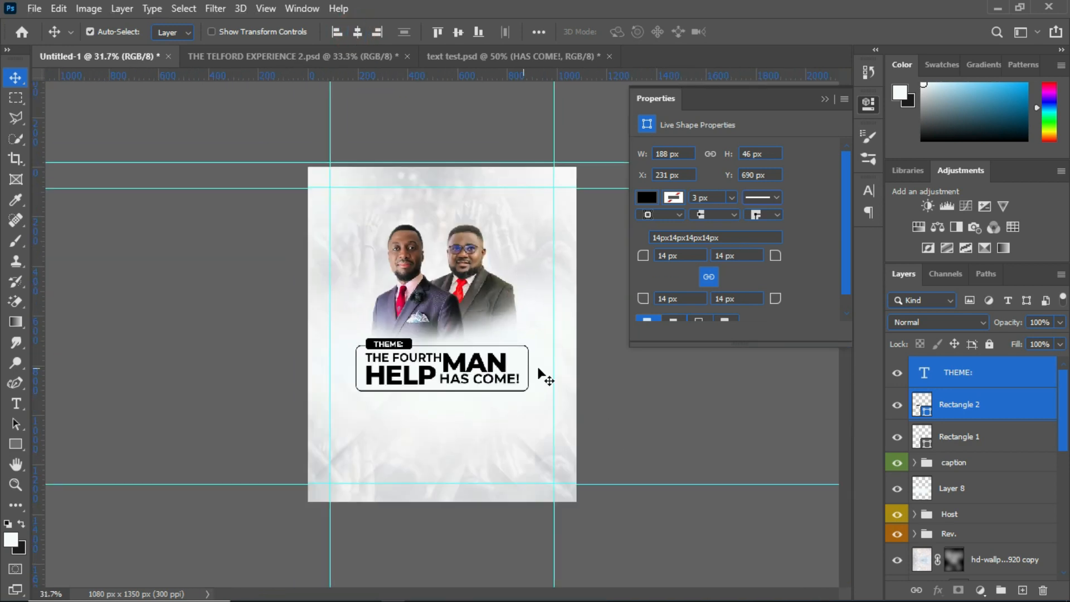
left_click(616, 322)
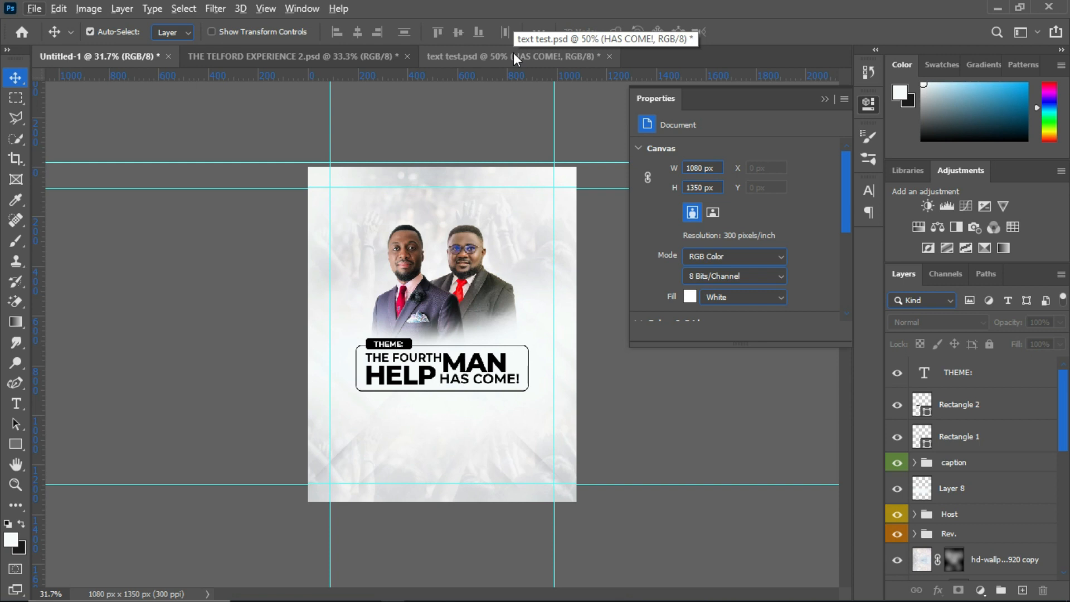
Filter THE TELFORD EXPERIENCE 2.psd to type layers, copy "THE TELFORD" and "Experience" into the flyer and make them visible.
left_click(341, 54)
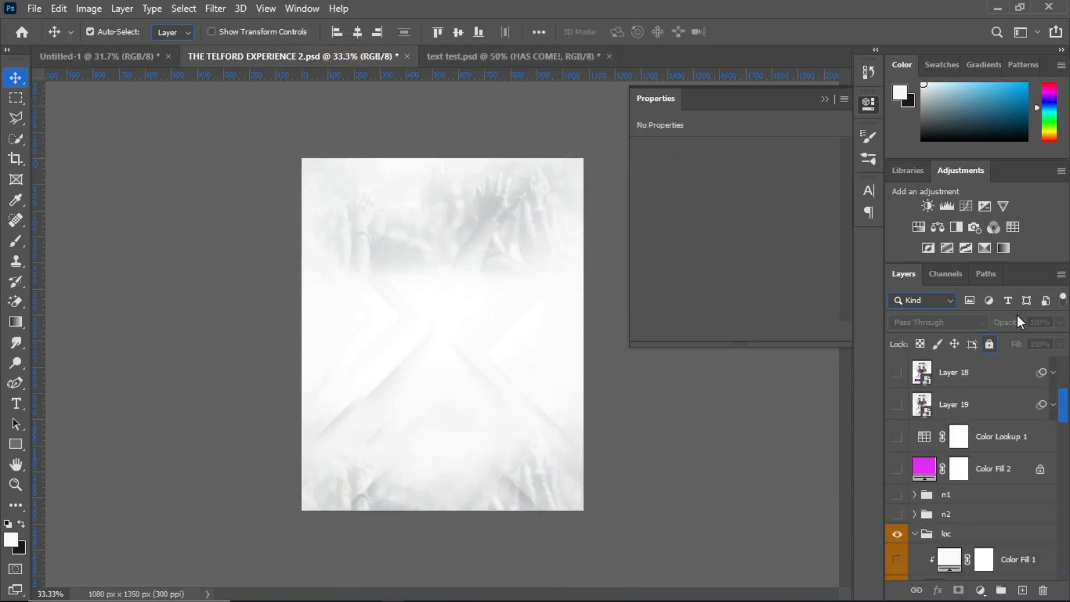
left_click(1008, 300)
scroll(966, 439, "up", 4)
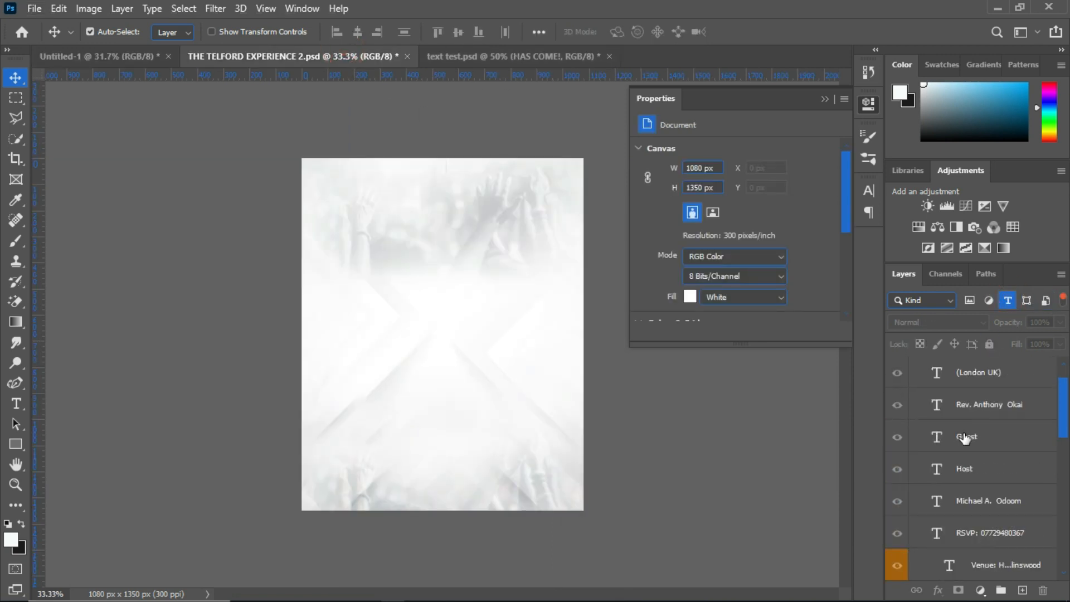
scroll(944, 462, "down", 6)
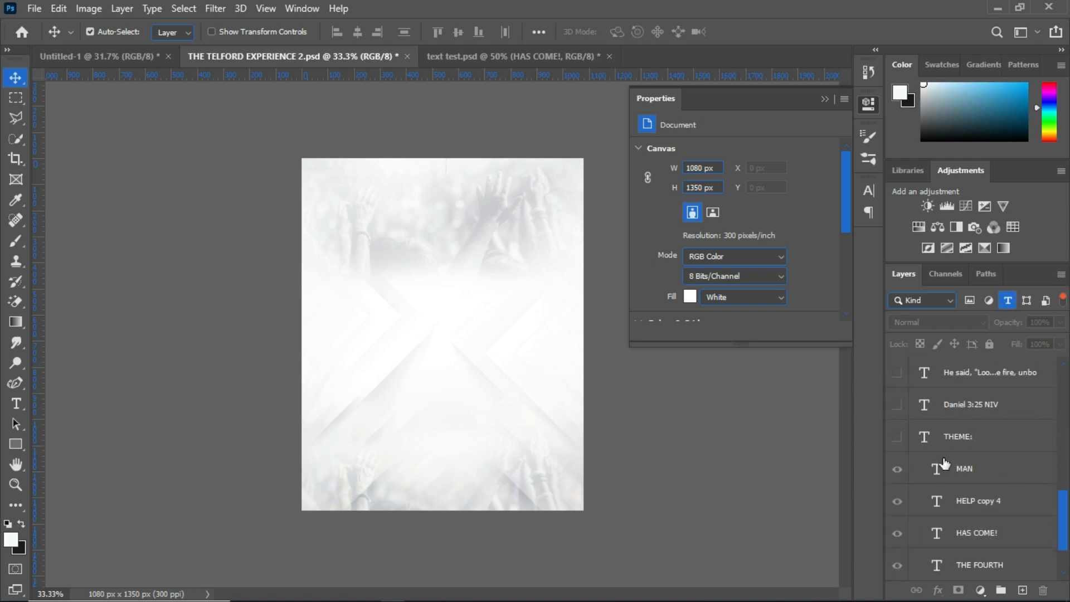
left_click(964, 532)
left_click(970, 564, "shift")
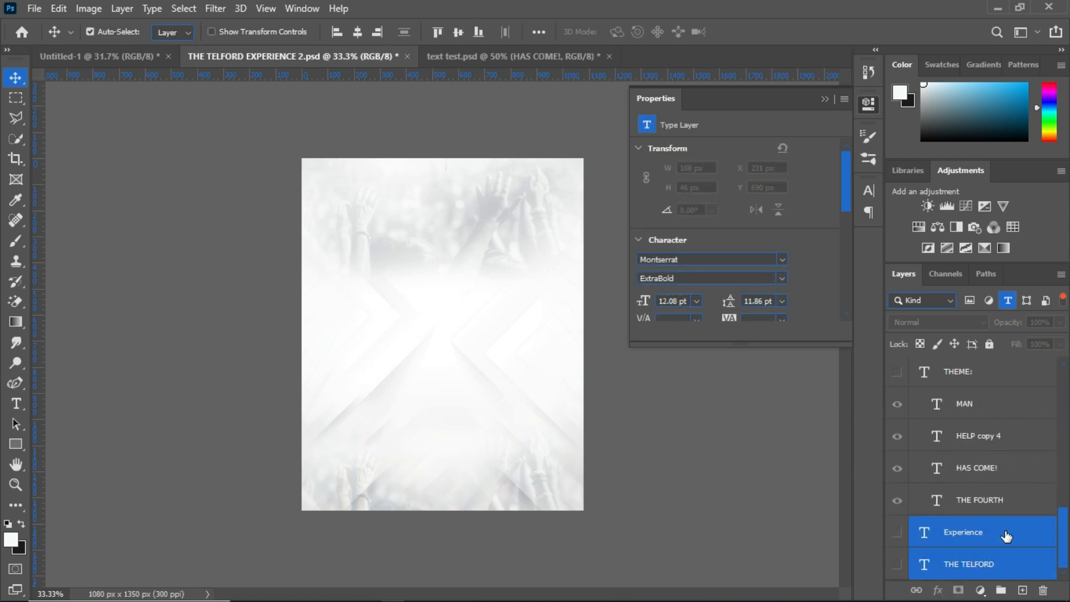
left_click_drag(970, 564, 445, 213)
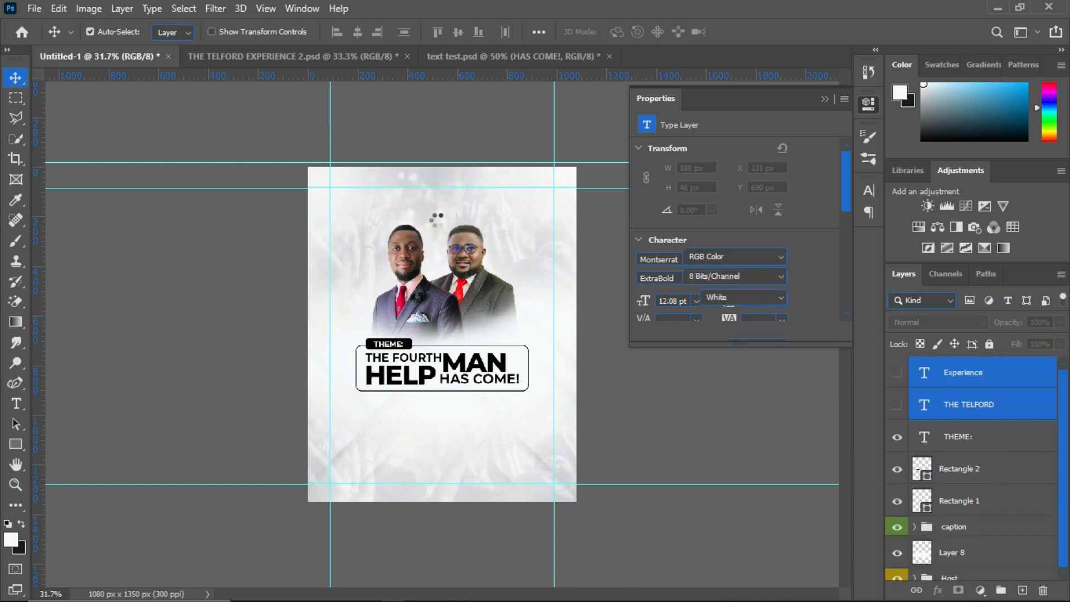
scroll(438, 177, "up", 4)
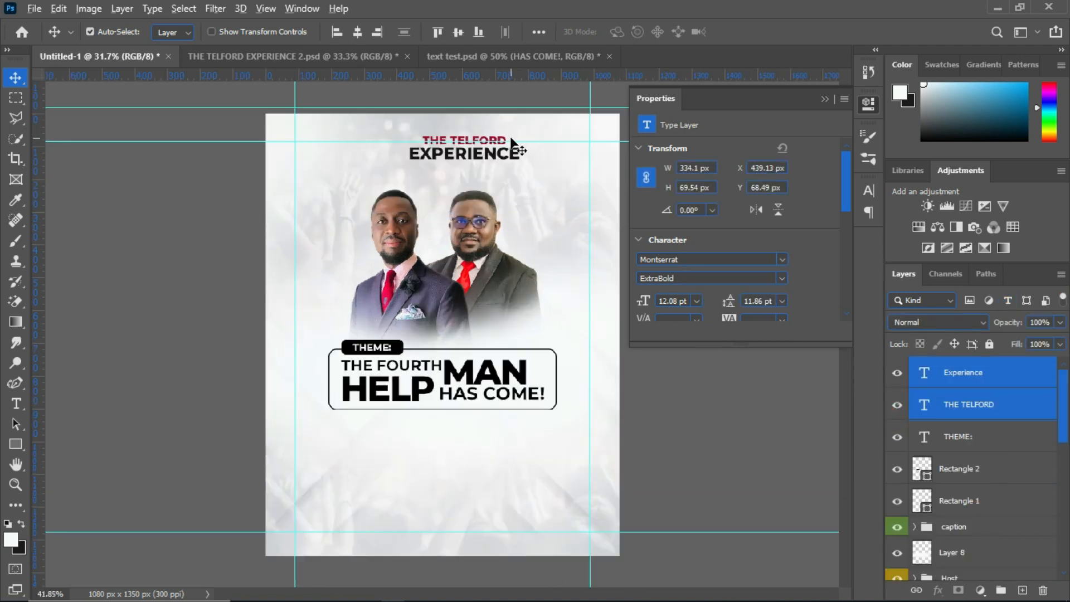
Move the two-line event title down below the upper margin guide and centre it horizontally on the canvas.
scroll(418, 203, "up", 3)
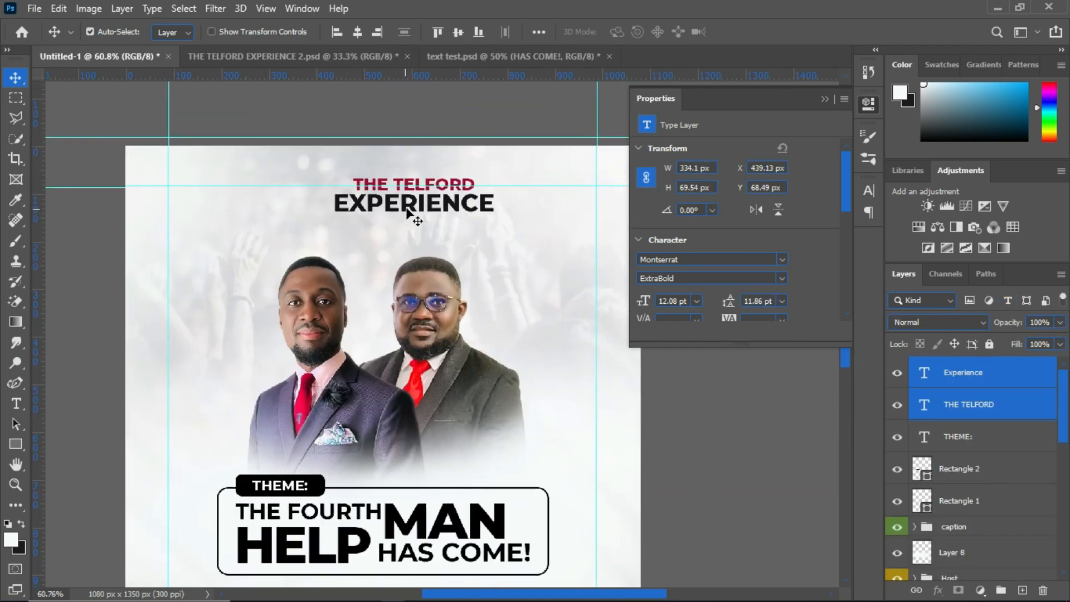
left_click_drag(411, 207, 353, 234)
key("ctrl+a")
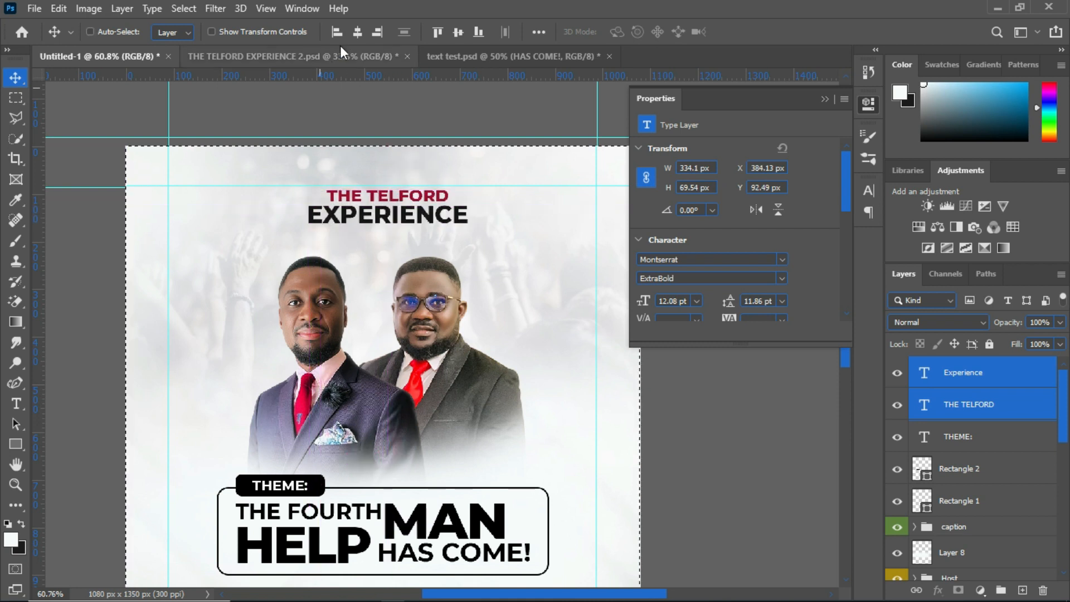
left_click(357, 32)
key("ctrl+d")
Nudge the event title up by 6 px.
key("Up")
key("Up")
key("Up")
key("Up")
key("Up")
key("Up")
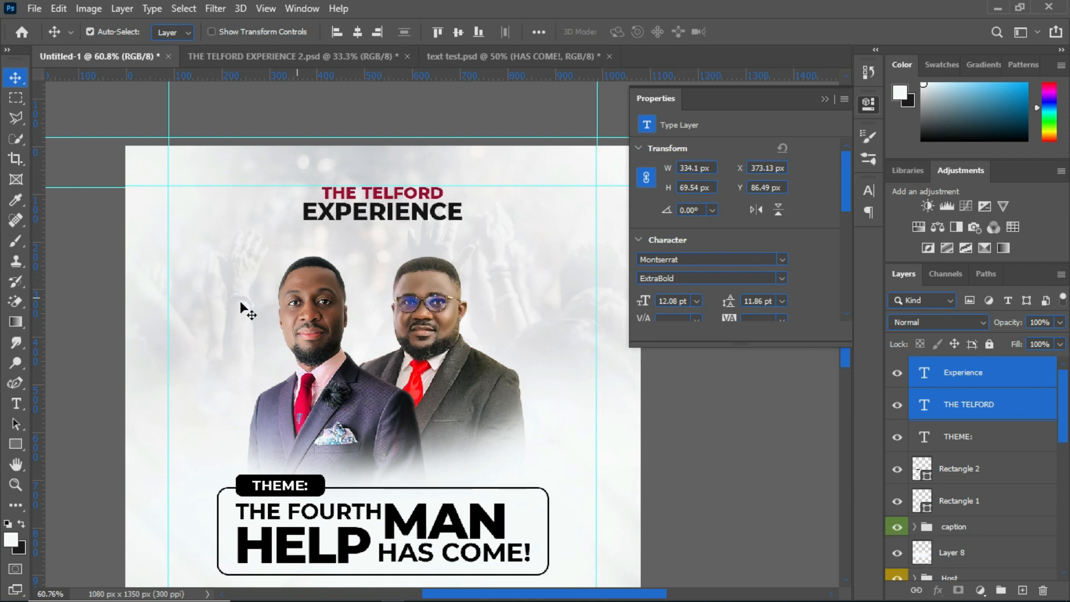
Bring the red-to-blue gradient image from the chu fly folder into the flyer, directly above the caption group.
scroll(358, 341, "down", 3)
left_click(826, 98)
scroll(384, 402, "up", 6)
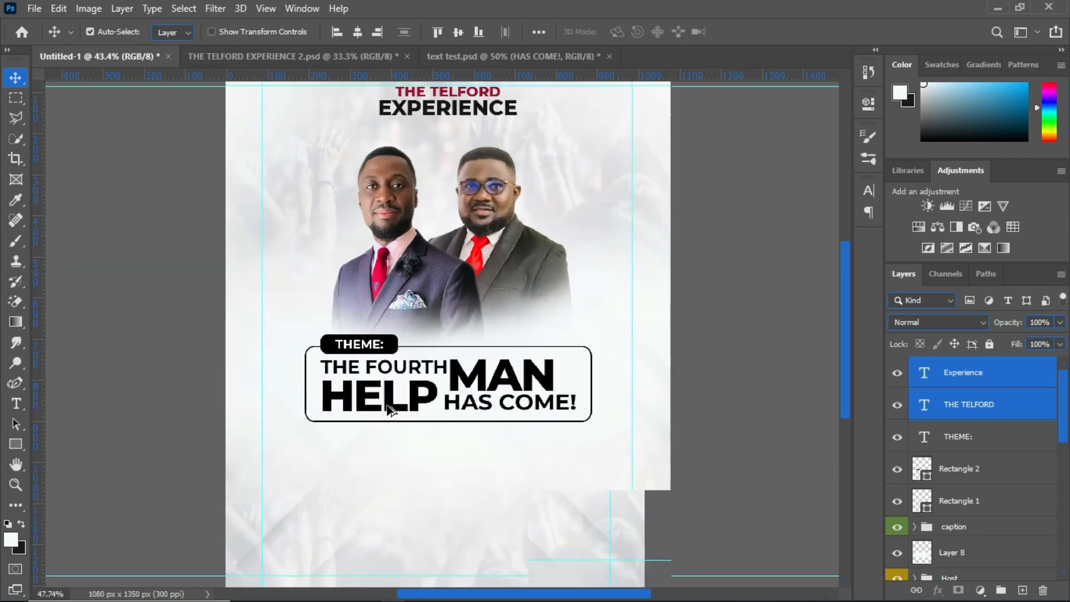
left_click(388, 406)
scroll(389, 405, "down", 3)
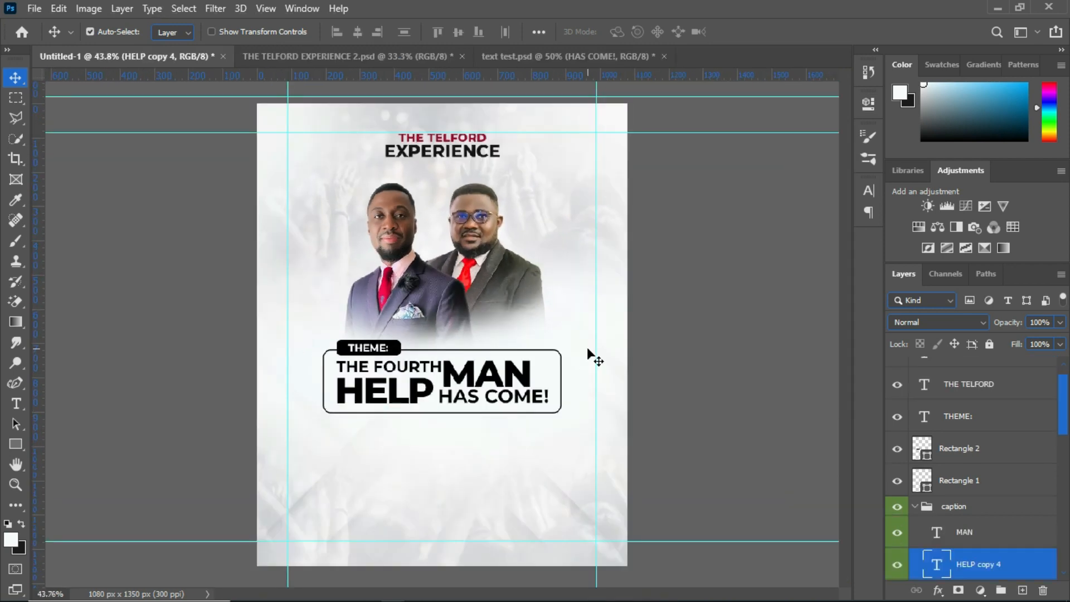
left_click(915, 506)
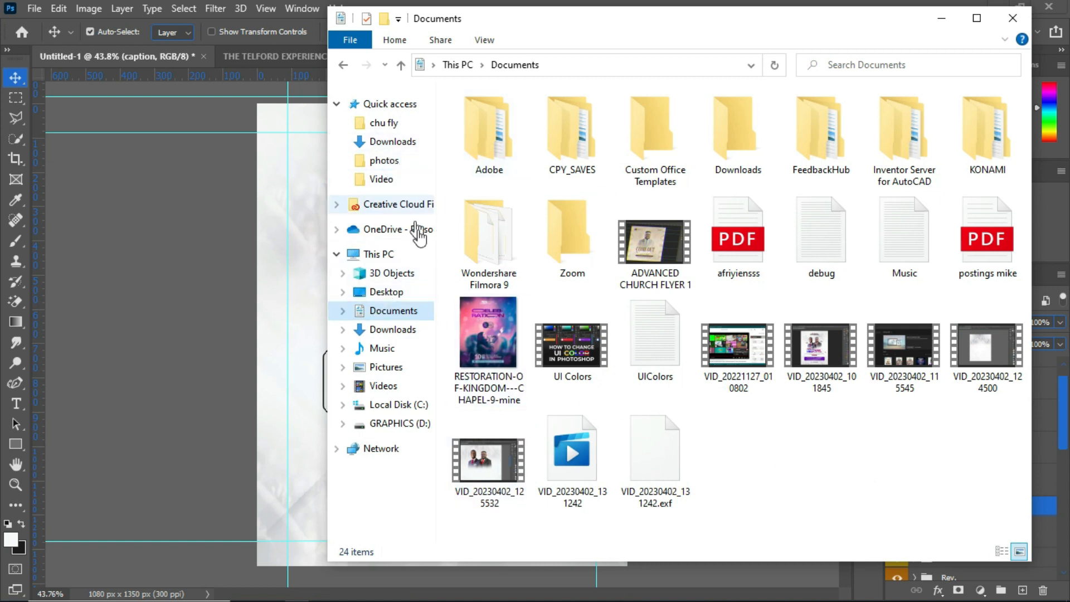
left_click(384, 123)
left_click_drag(719, 188, 282, 328)
Position the gradient over the headline at about 26% scale, flip it horizontally and clip it to the caption group.
left_click_drag(506, 330, 508, 385)
right_click(493, 351)
left_click(540, 324)
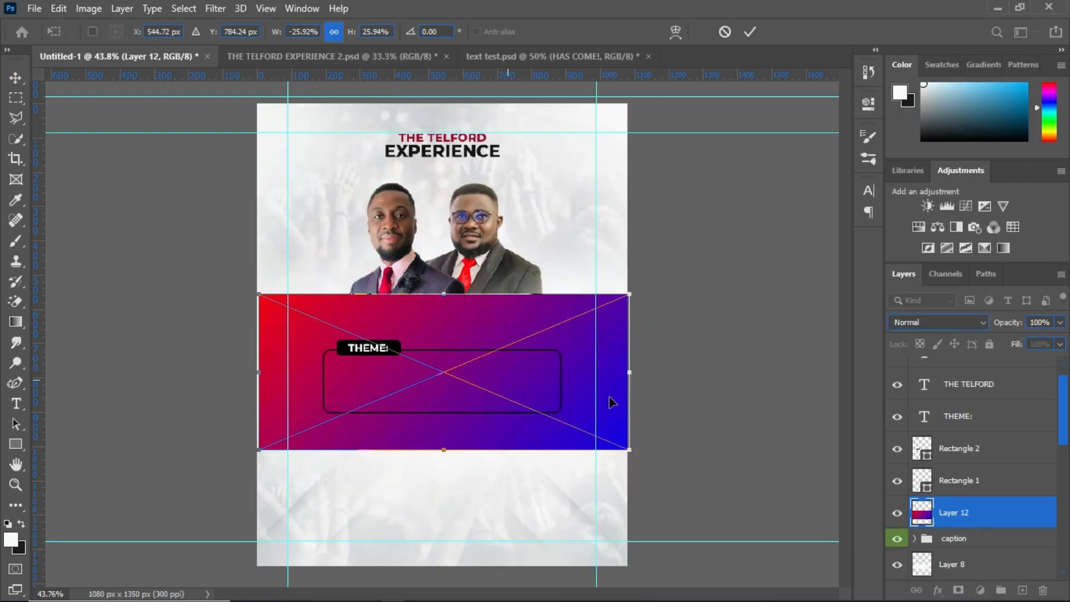
left_click_drag(925, 527, 928, 526)
left_click(929, 533, "alt")
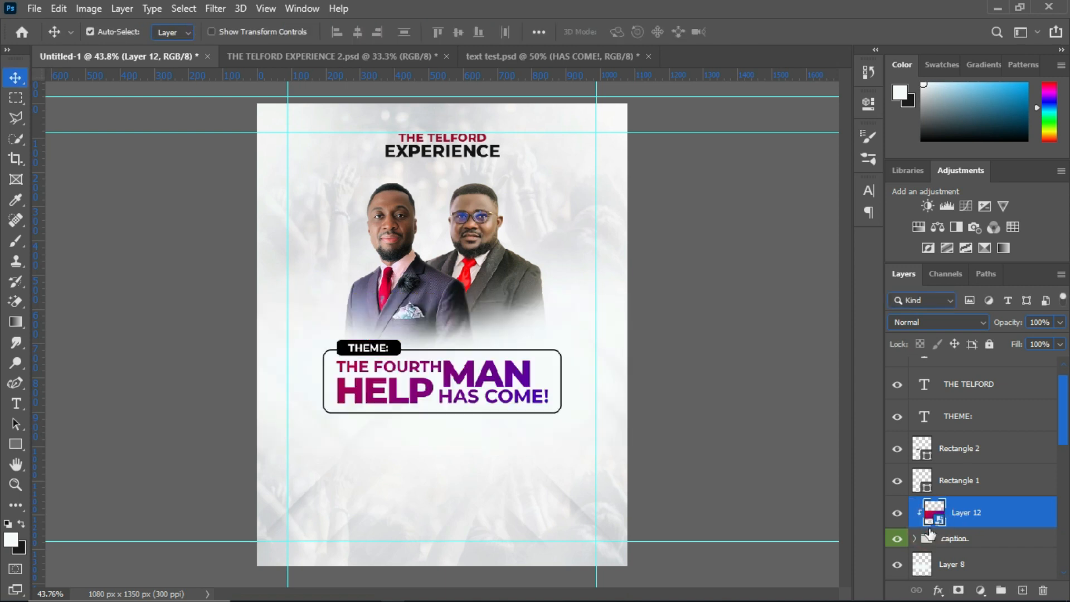
Apply a Gaussian Blur with a 7.6-pixel radius to the headline's gradient layer.
scroll(351, 398, "up", 2)
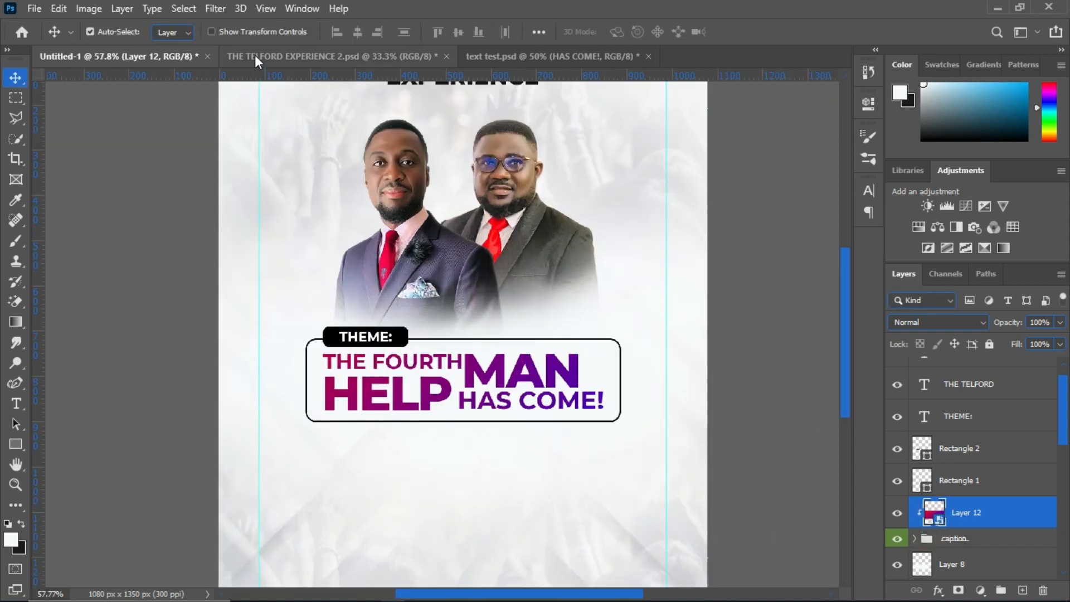
left_click(216, 8)
mouse_move(223, 185)
left_click(444, 244)
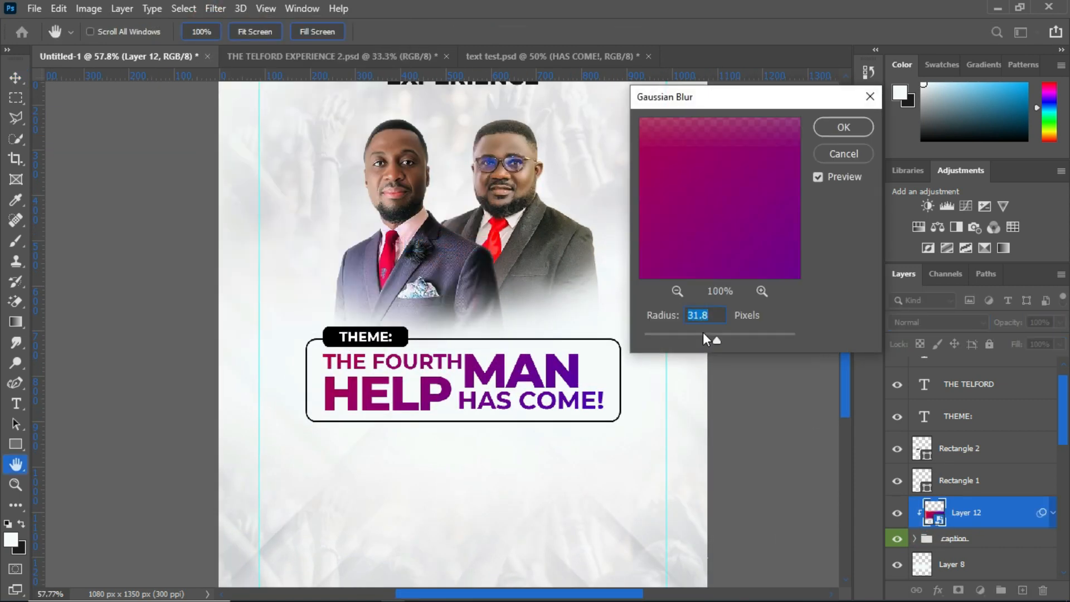
left_click_drag(697, 342, 694, 343)
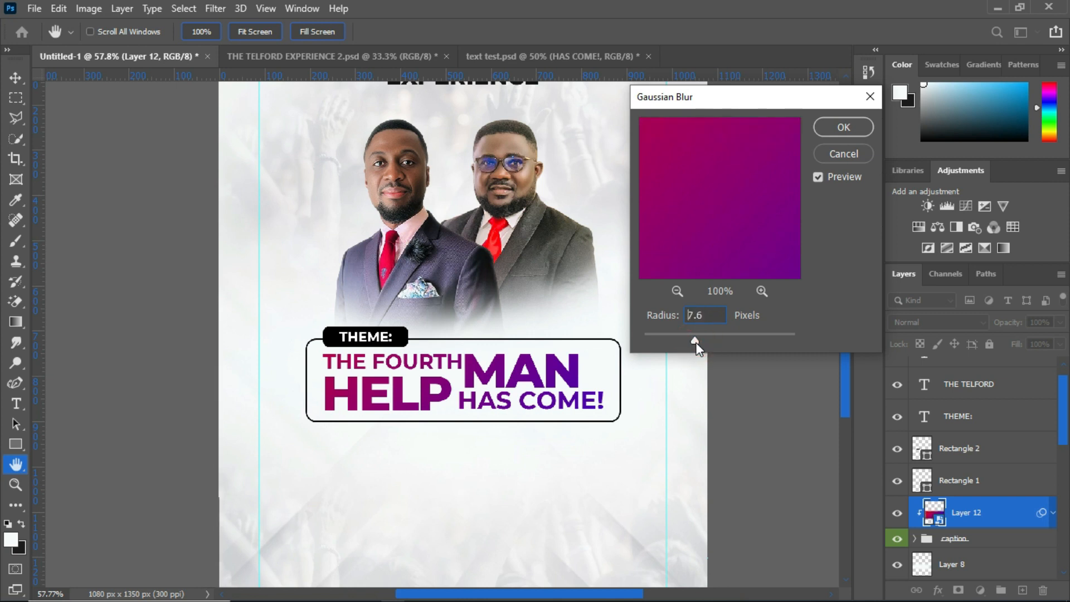
left_click(843, 127)
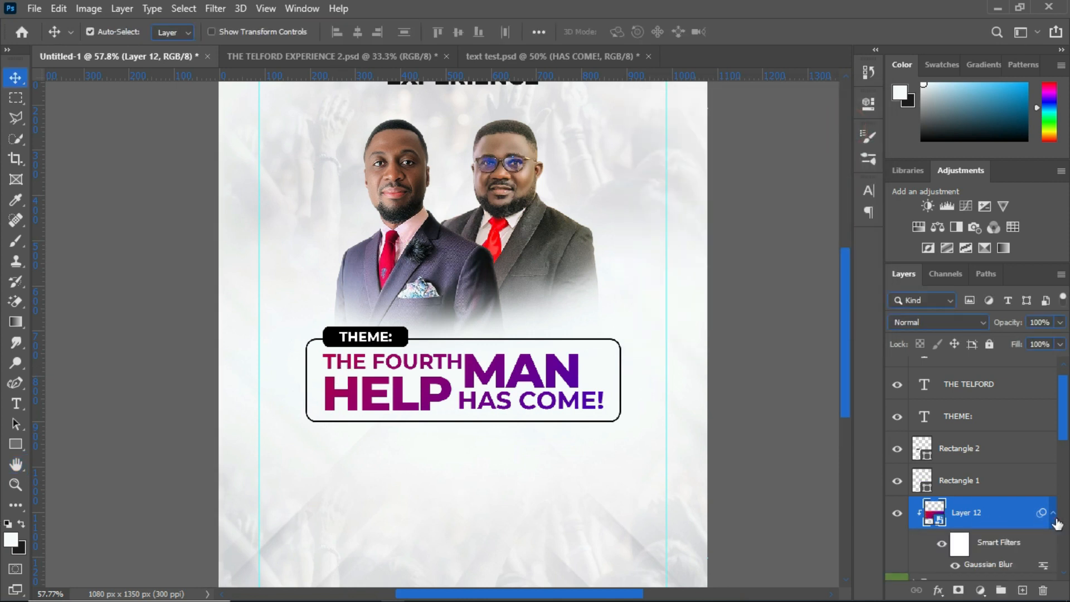
Duplicate the blurred gradient above the rounded frame, clip the copy to the frame and flip it horizontally.
left_click_drag(1057, 523, 1037, 480)
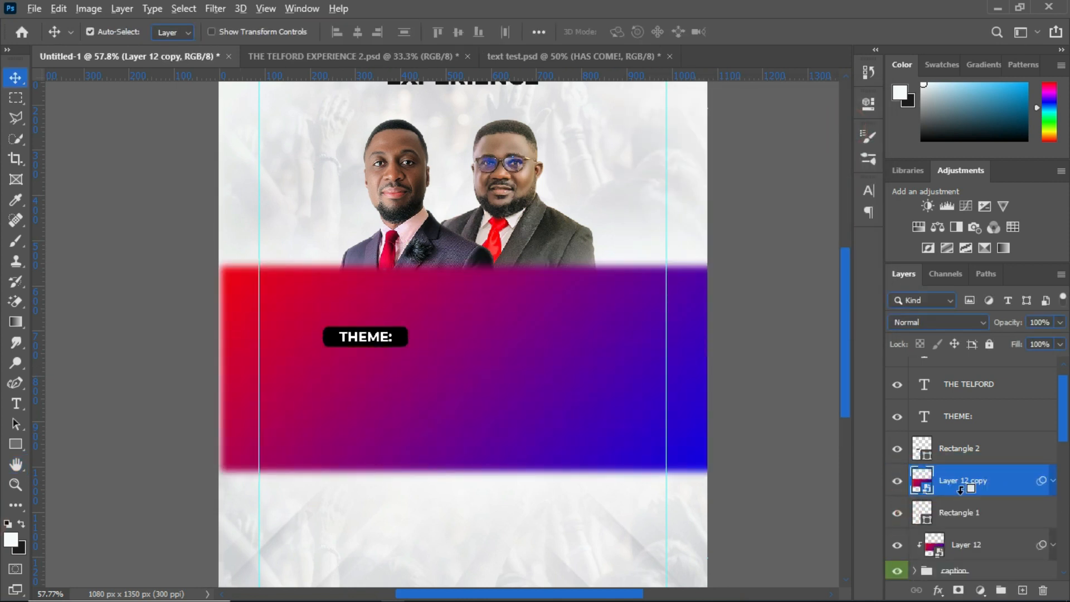
left_click(963, 492, "alt")
key("ctrl+t")
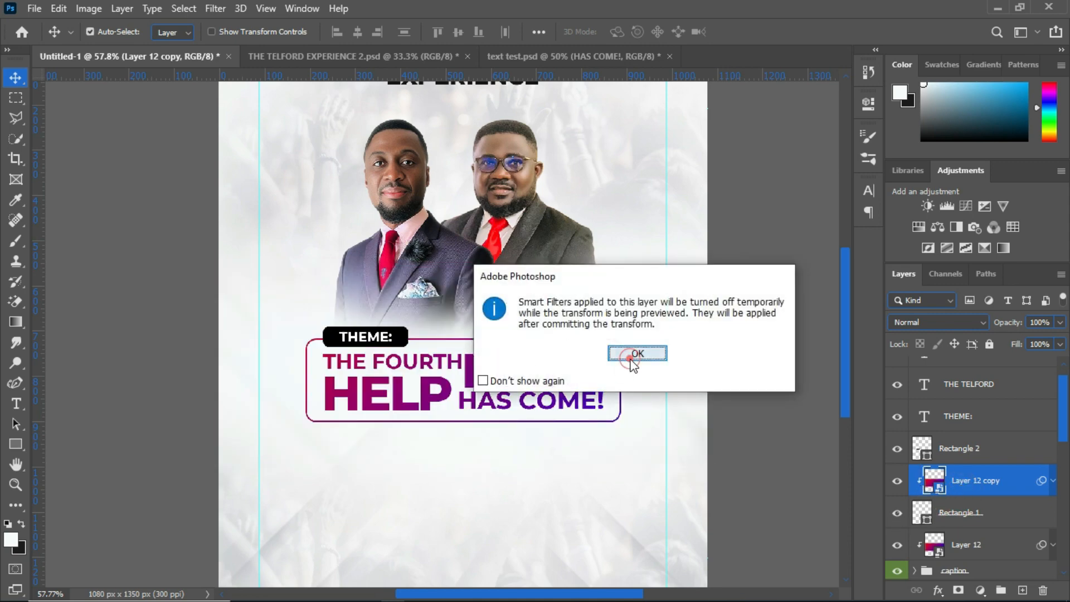
left_click(633, 353)
right_click(599, 353)
left_click(641, 341)
key("Return")
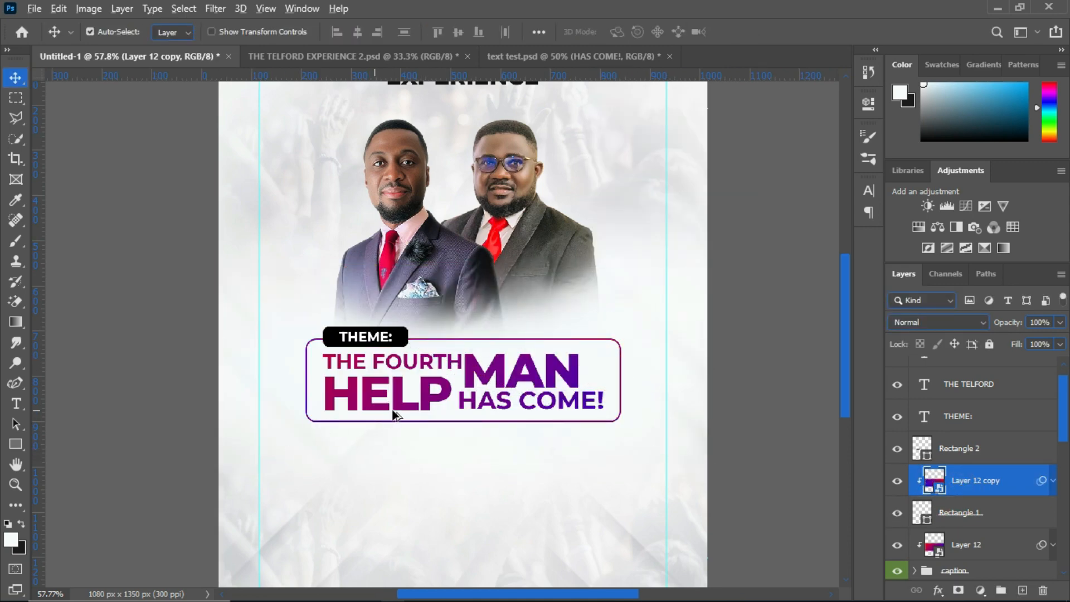
Recolour the THEME: tab with a deep red sampled from the front man's tie.
scroll(394, 411, "up", 2)
scroll(417, 323, "up", 2)
left_click(414, 318)
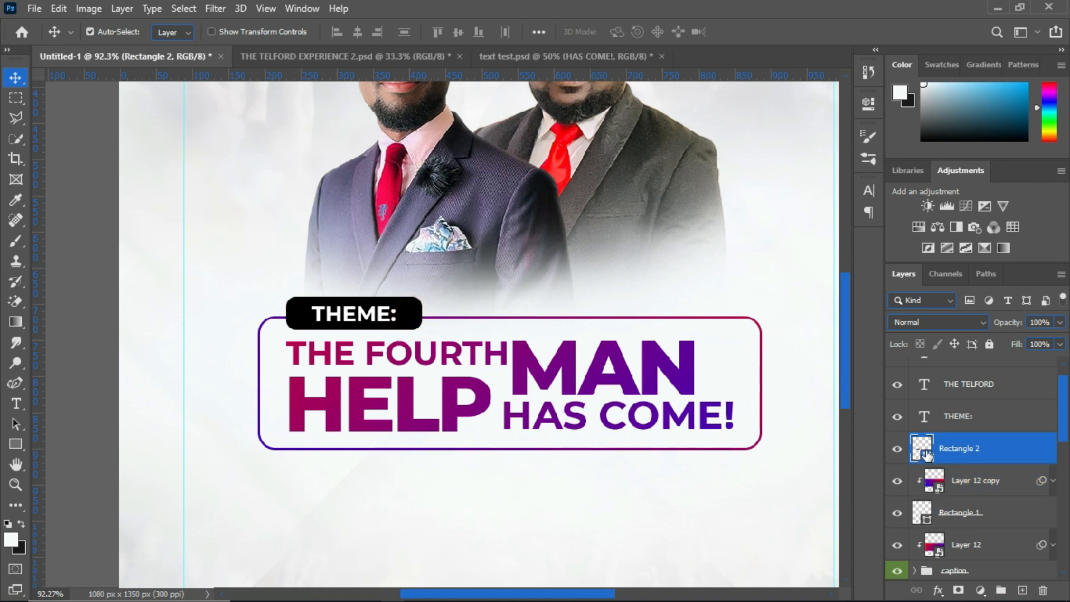
double_click(921, 448)
left_click(390, 175)
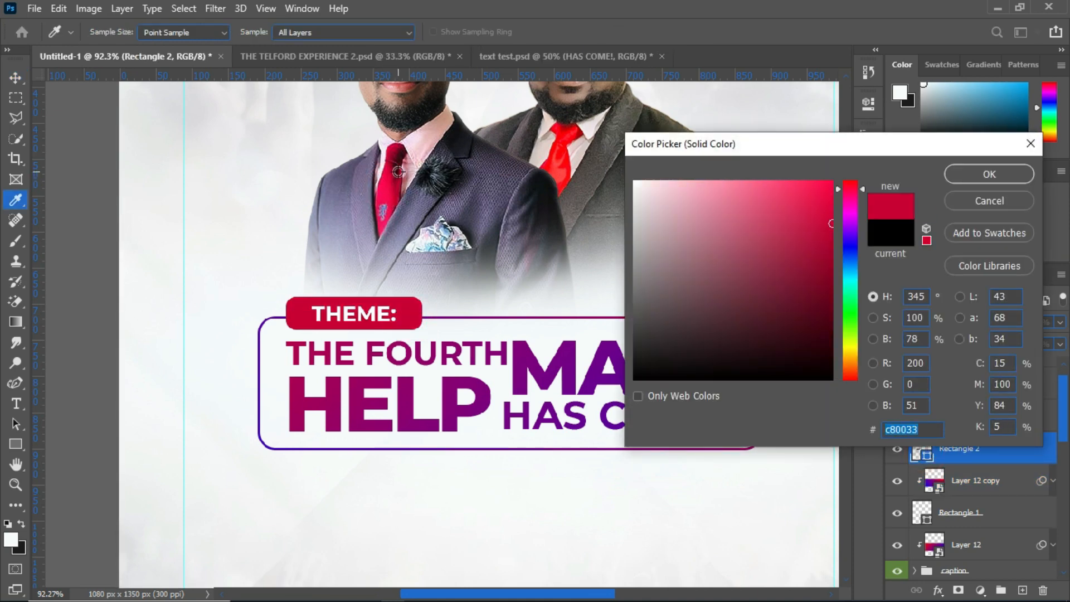
left_click_drag(398, 171, 388, 164)
left_click(983, 175)
Scale the THEME: tab, rounded frame, gradients and caption group down slightly together.
scroll(440, 373, "down", 6)
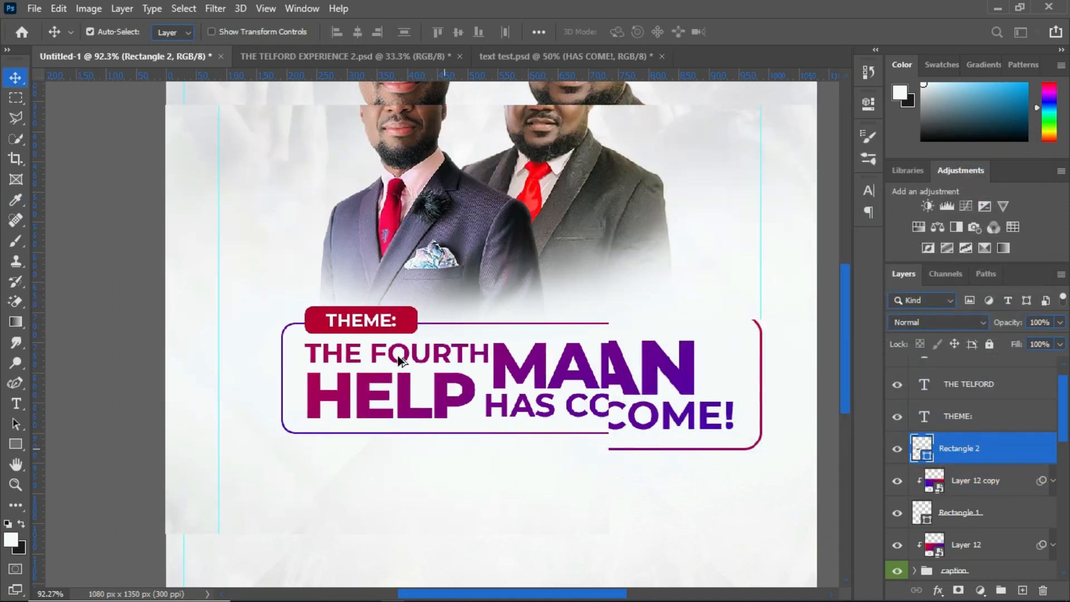
scroll(485, 418, "down", 1)
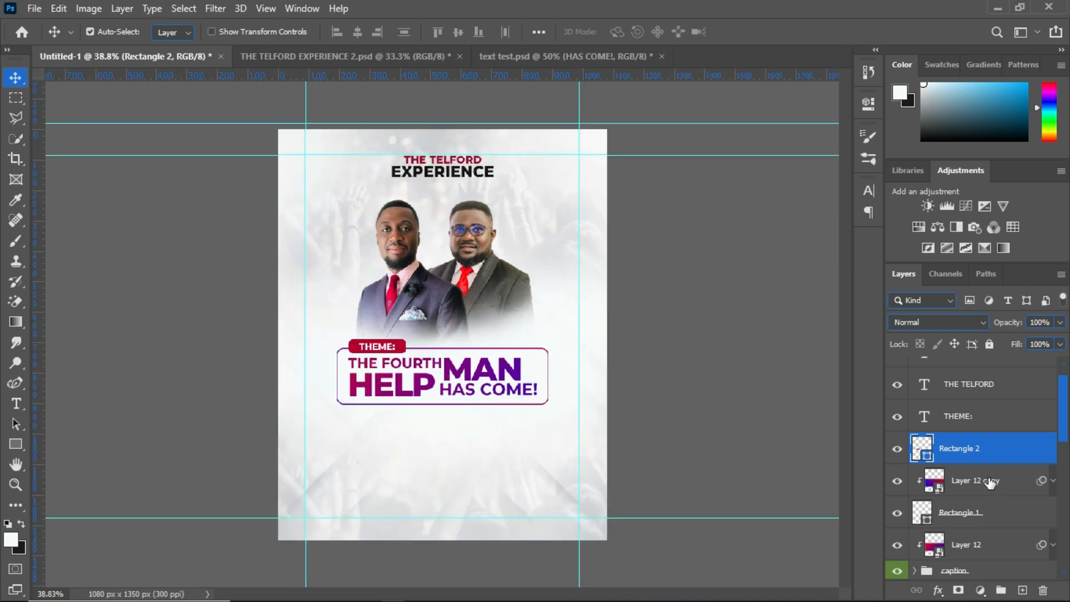
scroll(990, 510, "down", 2)
left_click(983, 510, "shift")
key("ctrl+t")
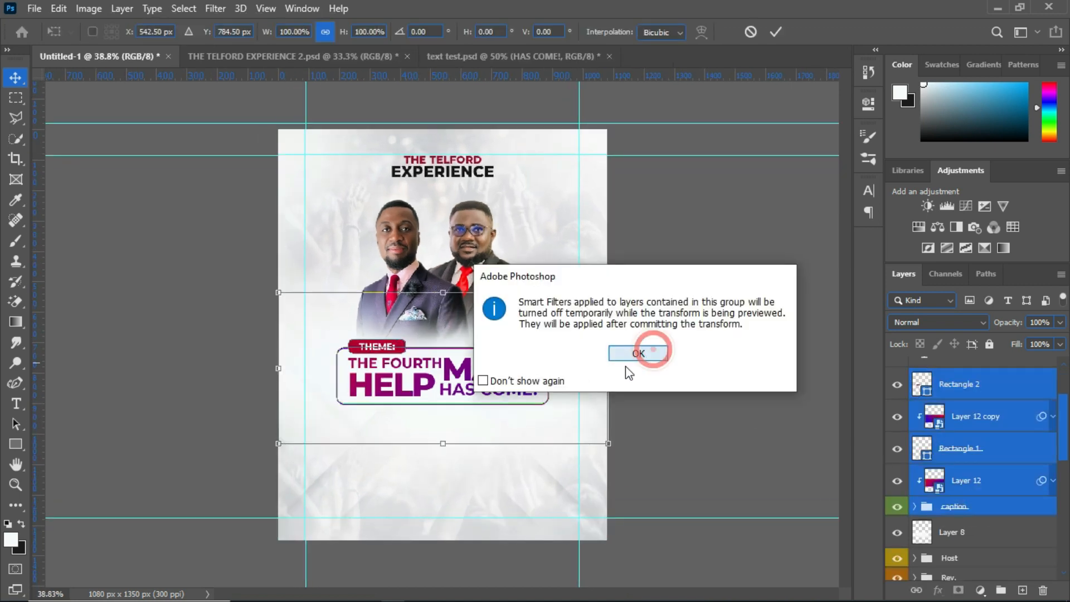
left_click(643, 349)
left_click_drag(610, 382, 600, 372)
key("Return")
Shrink the THEME: text slightly so it has more margin inside its red tab.
scroll(399, 347, "up", 6)
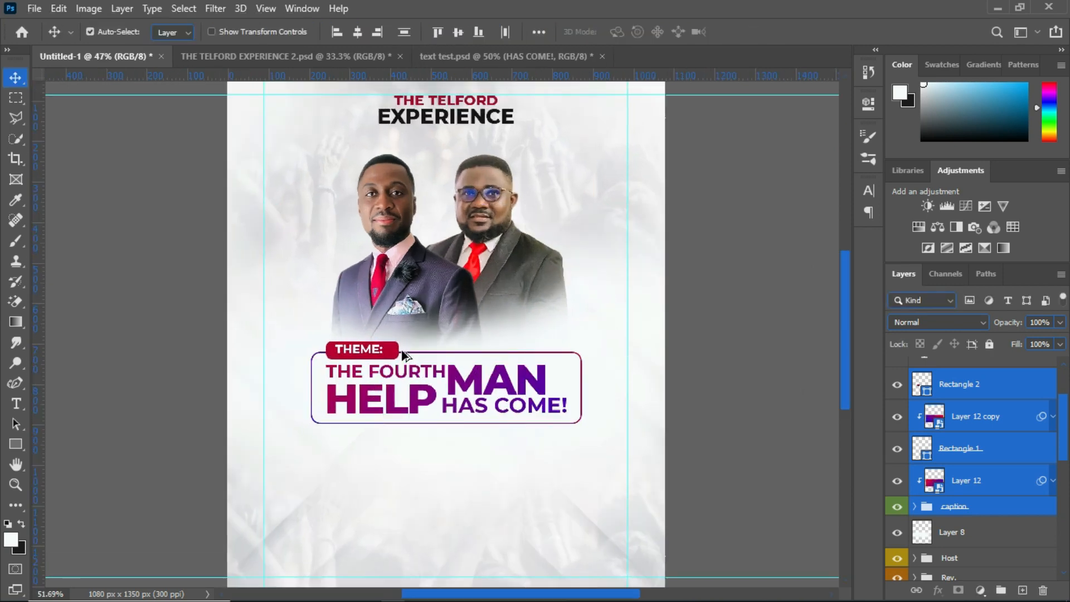
left_click(326, 352)
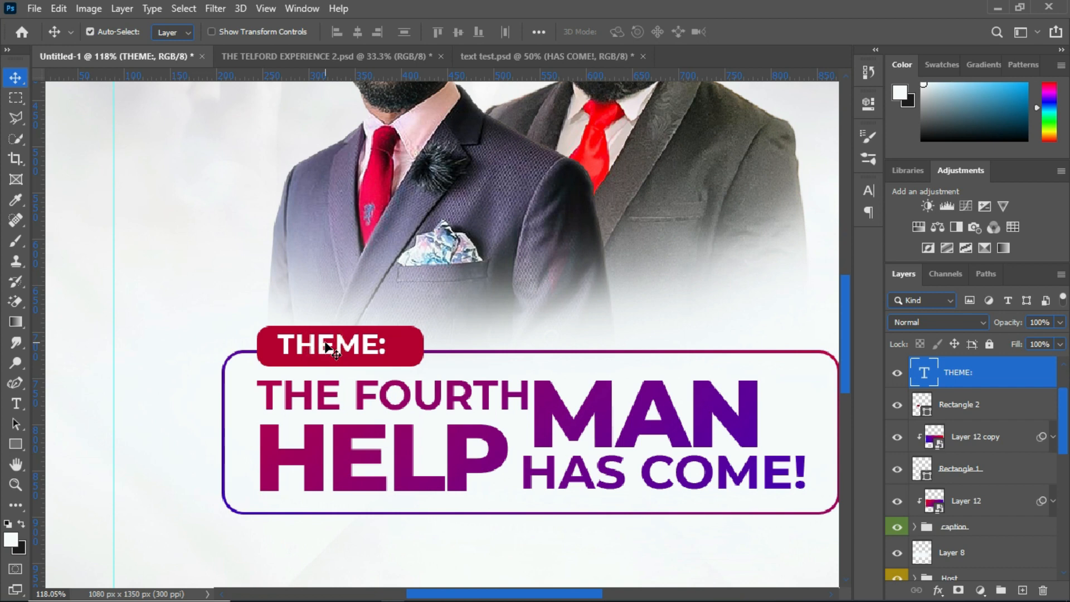
key("ctrl+t")
left_click_drag(277, 329, 289, 335)
key("Return")
Set the THEME: text to Montserrat SemiBold with tracking 100 and centre it on its red tab.
left_click(868, 191)
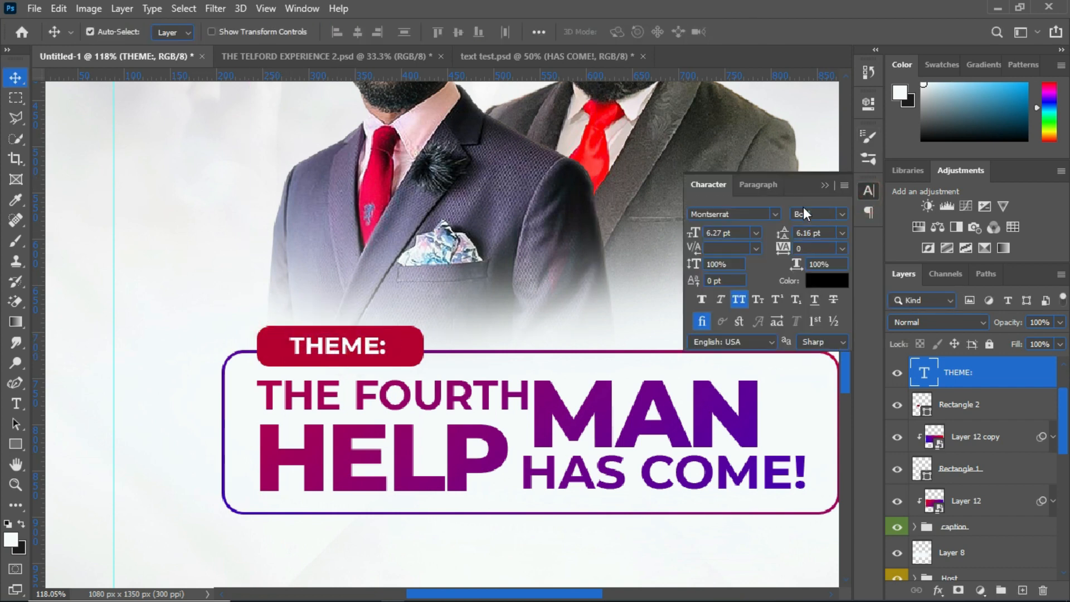
left_click(840, 216)
left_click(819, 376)
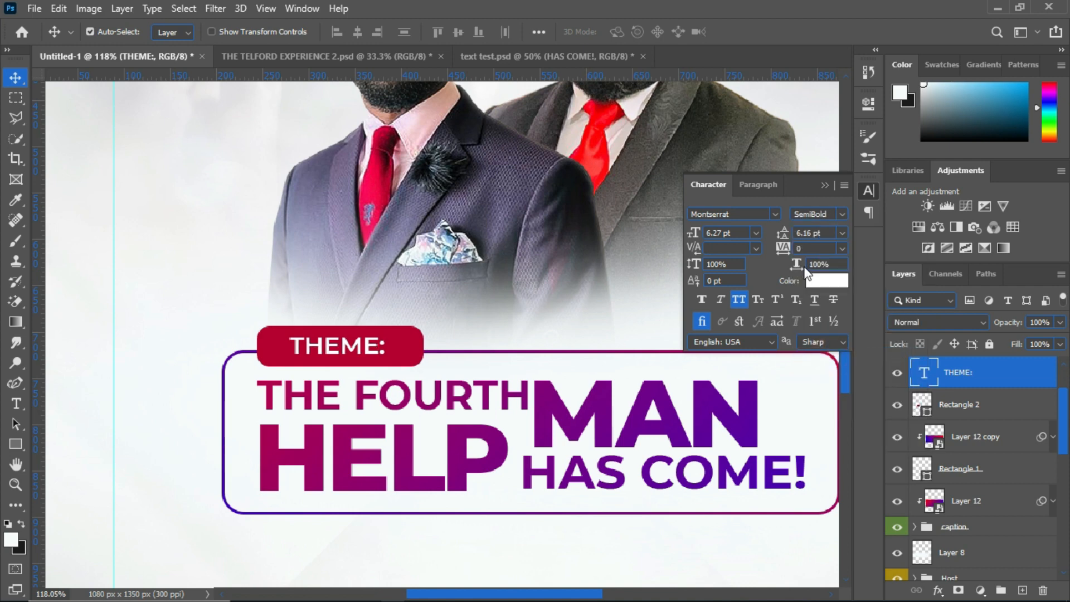
left_click_drag(782, 252, 783, 254)
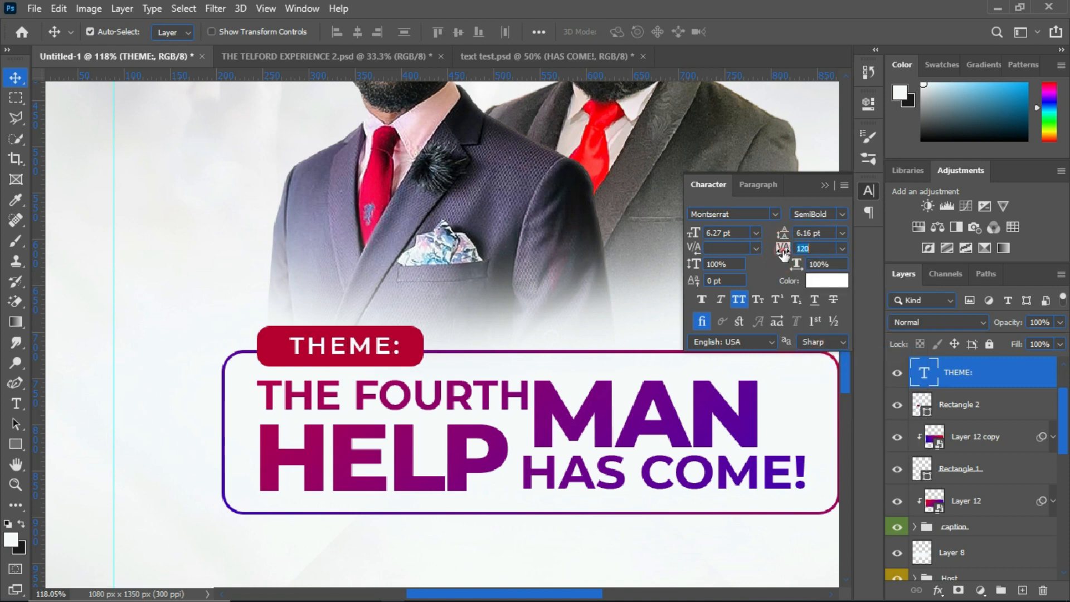
left_click(409, 353, "shift")
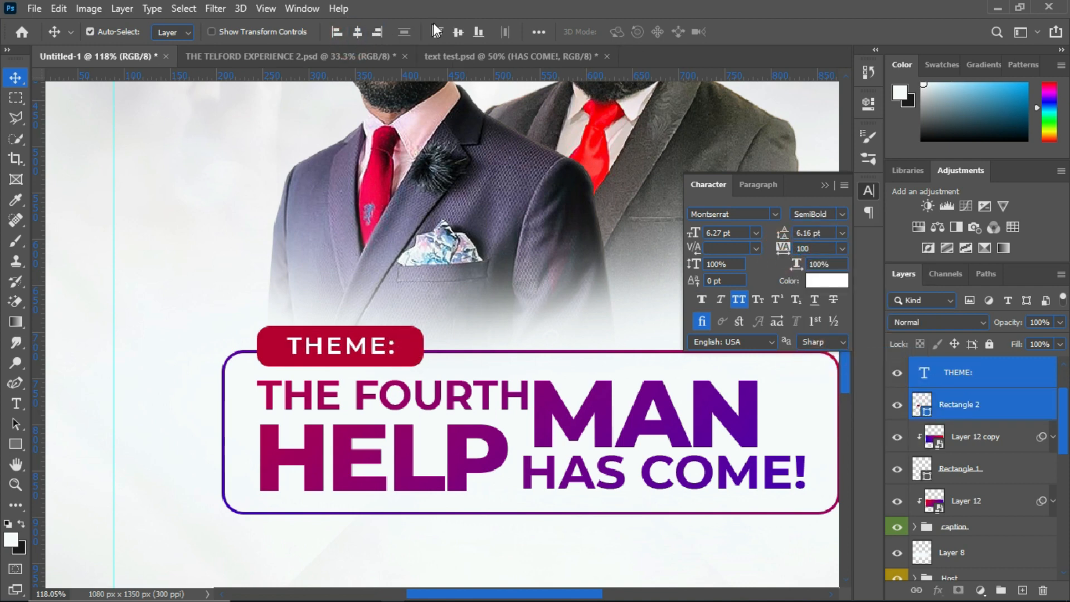
left_click(826, 187)
Open the telford text file from the chu fly folder and review the host, guest and scripture wording.
scroll(446, 321, "down", 6)
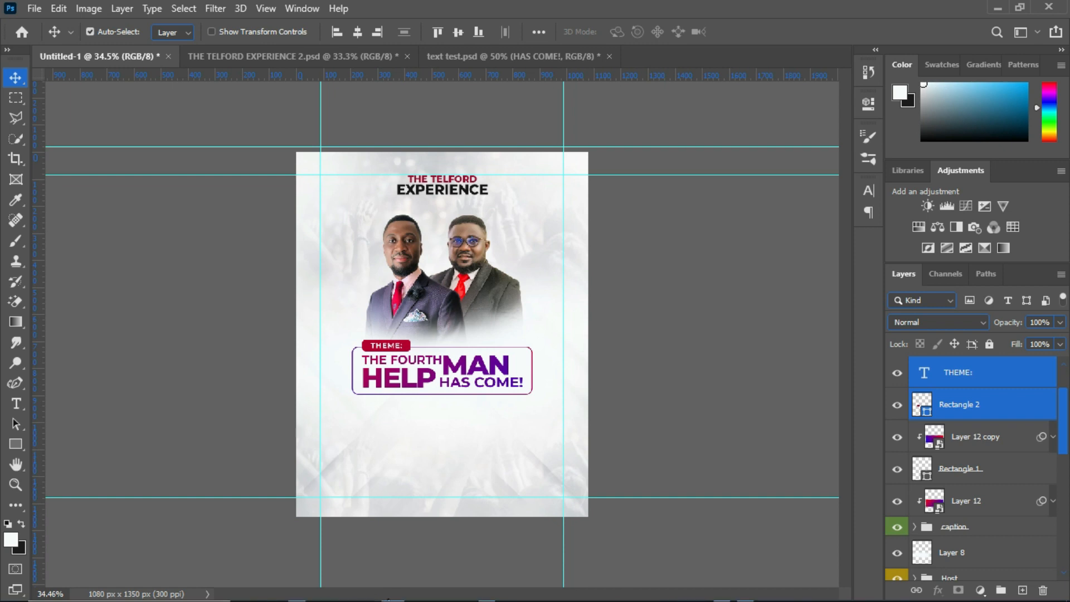
key("alt+Tab")
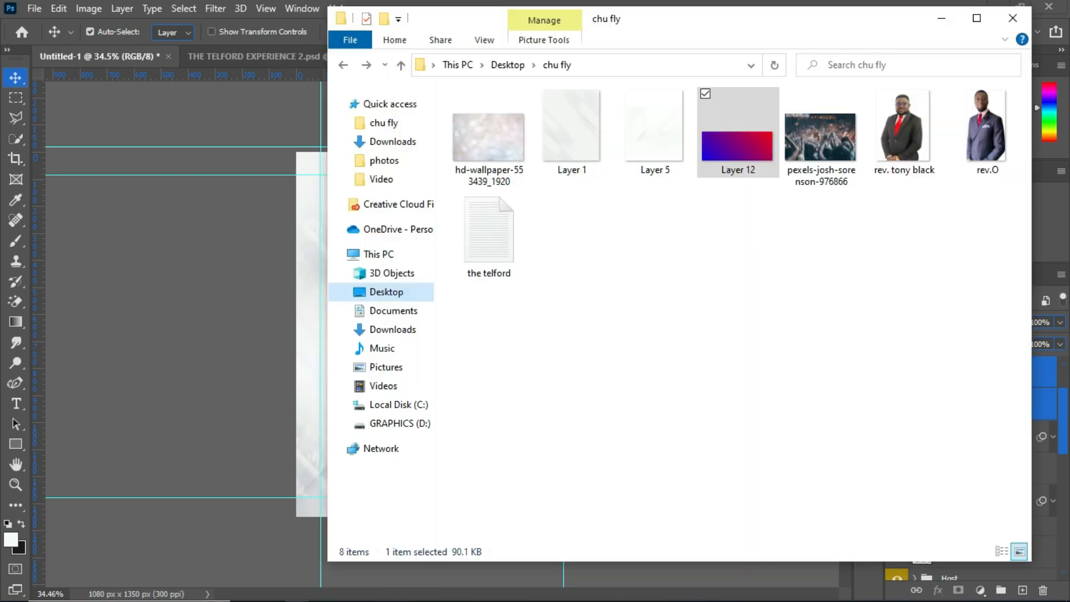
double_click(496, 251)
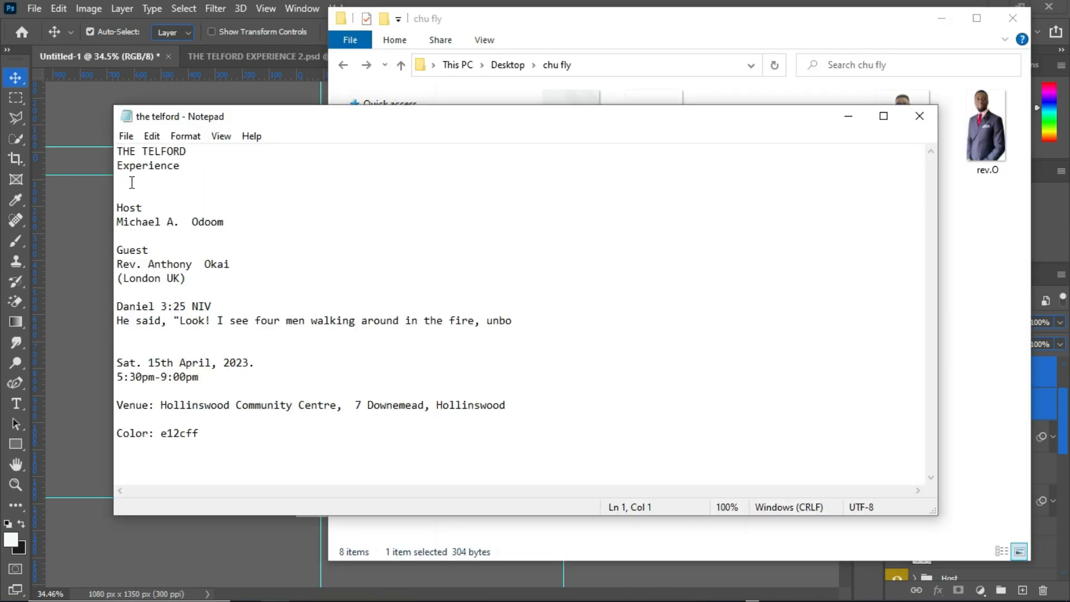
left_click_drag(184, 165, 143, 151)
left_click_drag(239, 221, 130, 217)
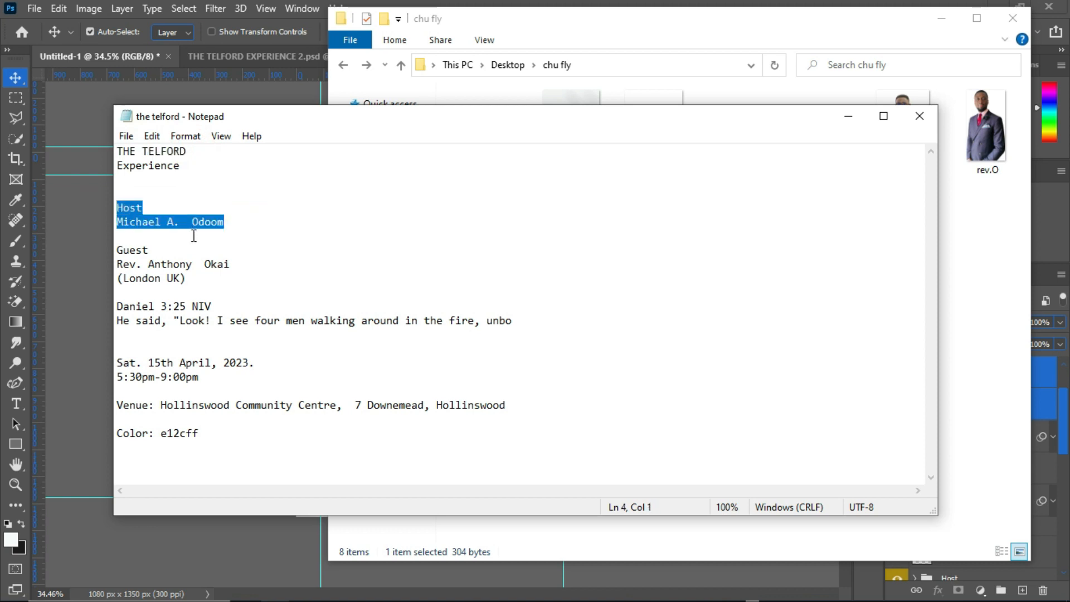
left_click_drag(232, 263, 143, 263)
left_click(166, 277)
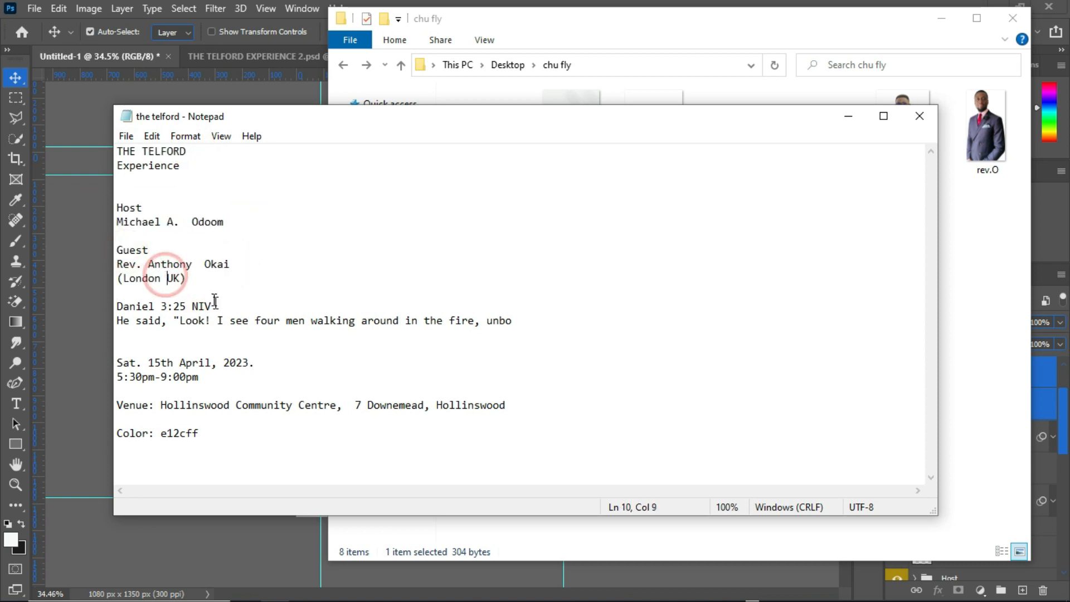
left_click_drag(119, 307, 167, 322)
left_click(340, 331)
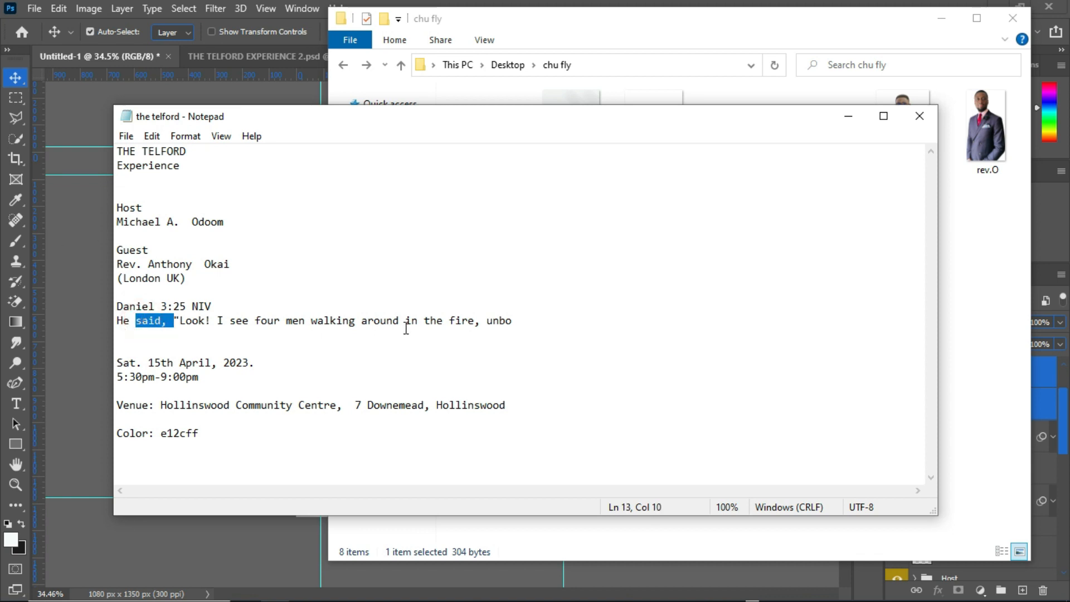
left_click_drag(538, 321, 294, 326)
left_click(54, 272)
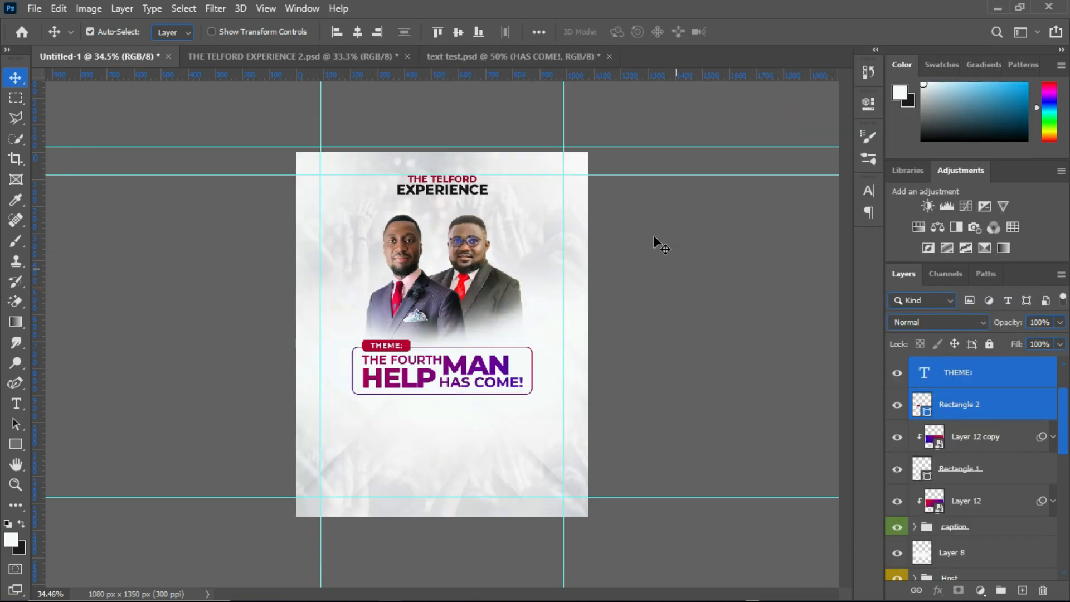
Copy the "He said, Look!" verse text from THE TELFORD EXPERIENCE 2.psd into the flyer, just below the headline frame.
left_click(496, 60)
left_click(385, 56)
scroll(980, 463, "down", 1)
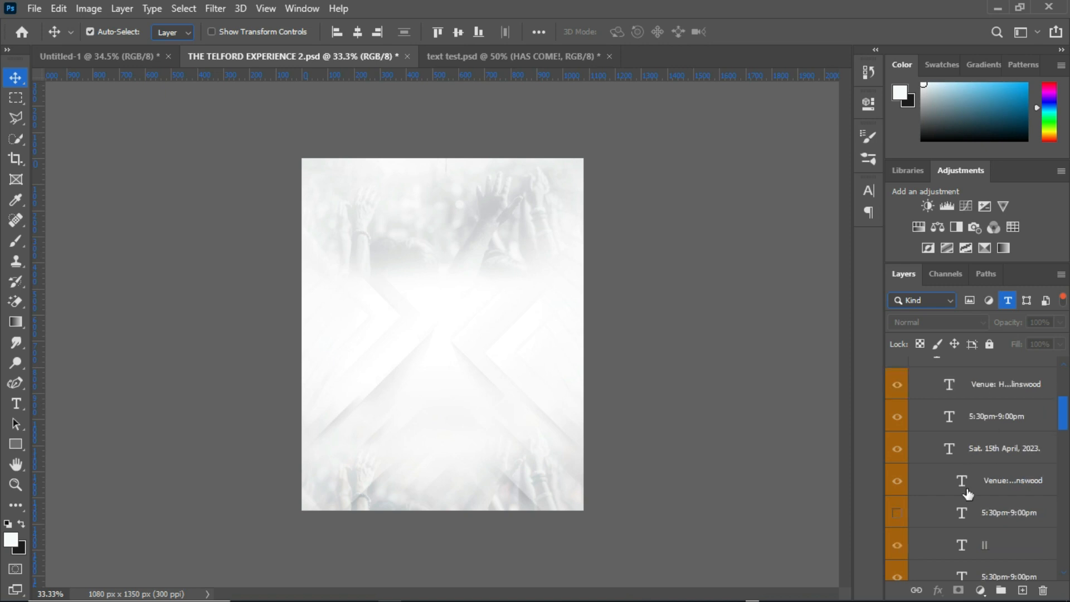
scroll(968, 493, "down", 3)
left_click_drag(979, 493, 417, 410)
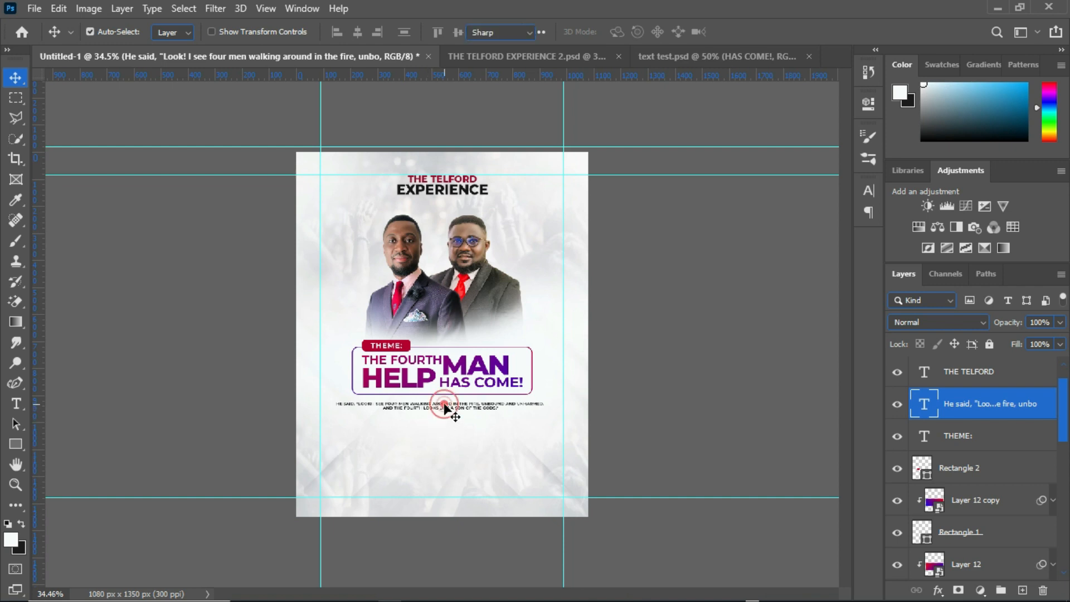
double_click(444, 405)
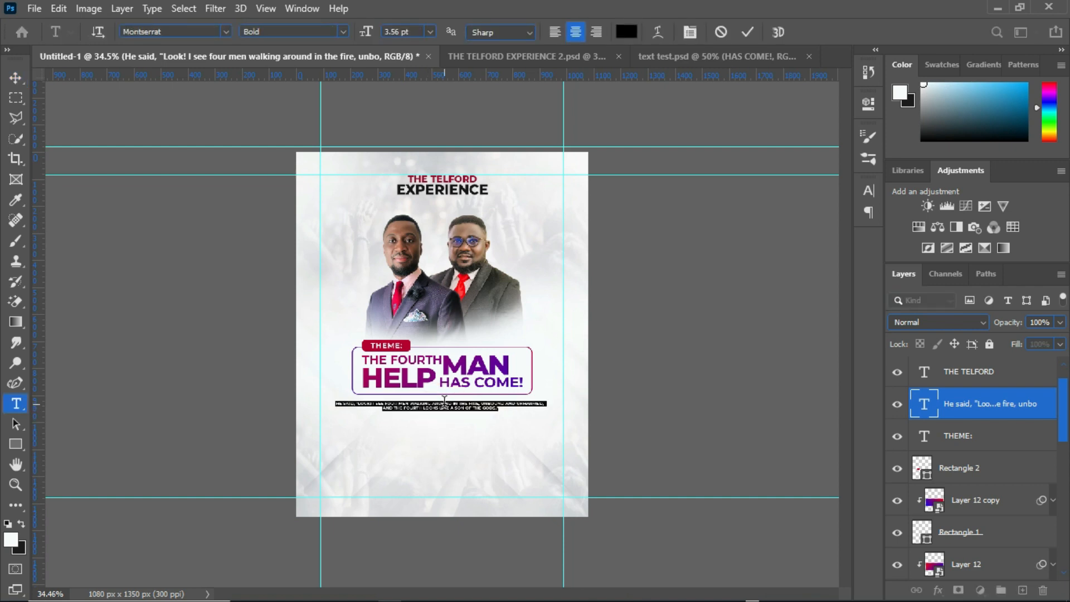
left_click(501, 33)
left_click(496, 54)
left_click(556, 31)
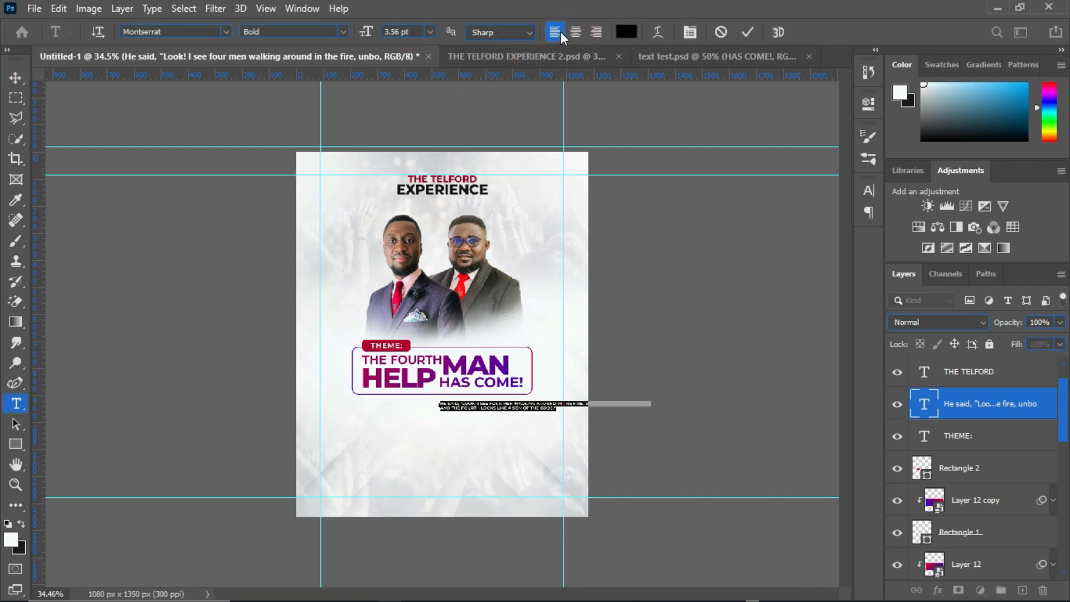
left_click(577, 32)
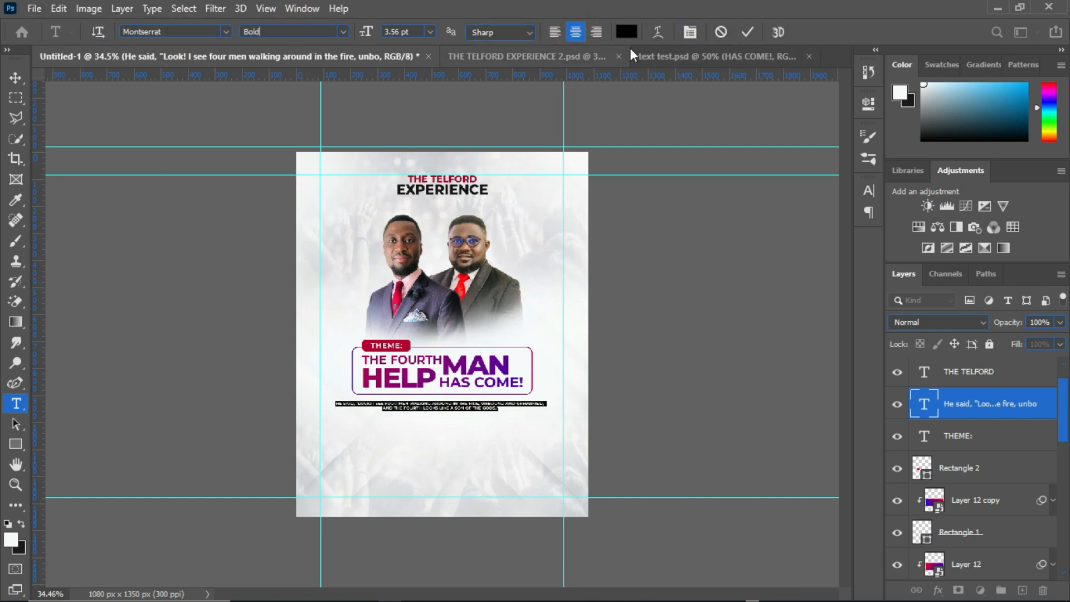
left_click(722, 33)
key("v")
Draw a black pill-shaped rectangle about 180 × 34 px with 17 px corners just below the verse.
scroll(410, 442, "up", 8)
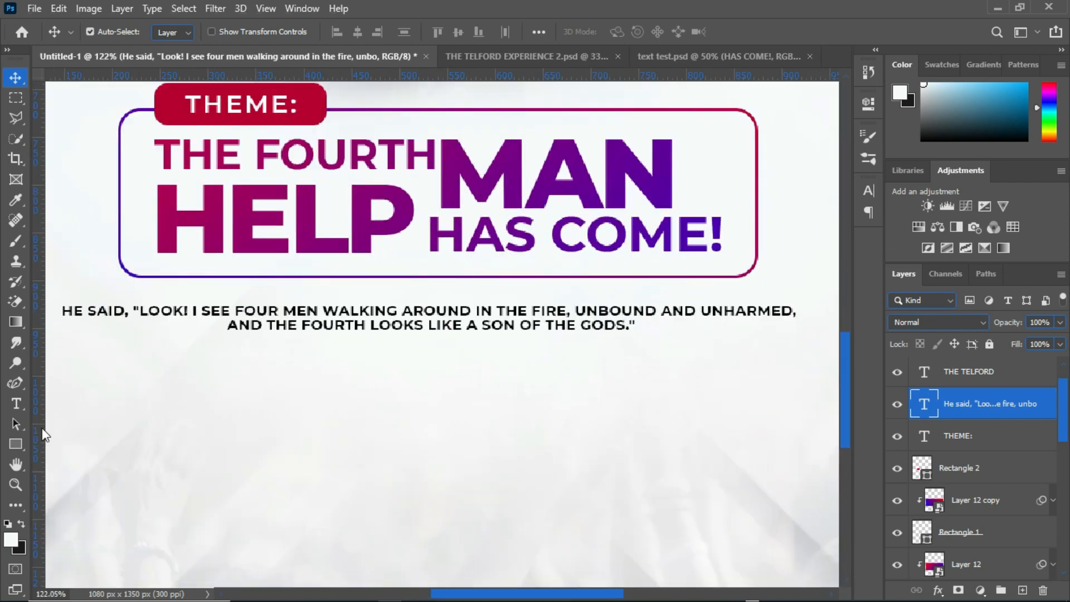
left_click(16, 444)
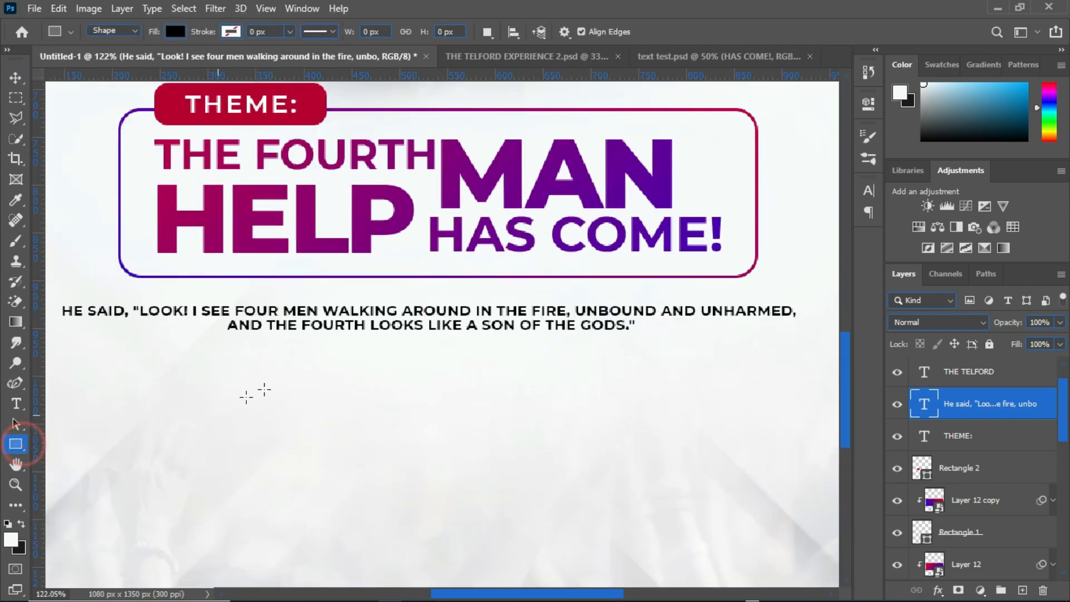
left_click_drag(317, 357, 490, 390)
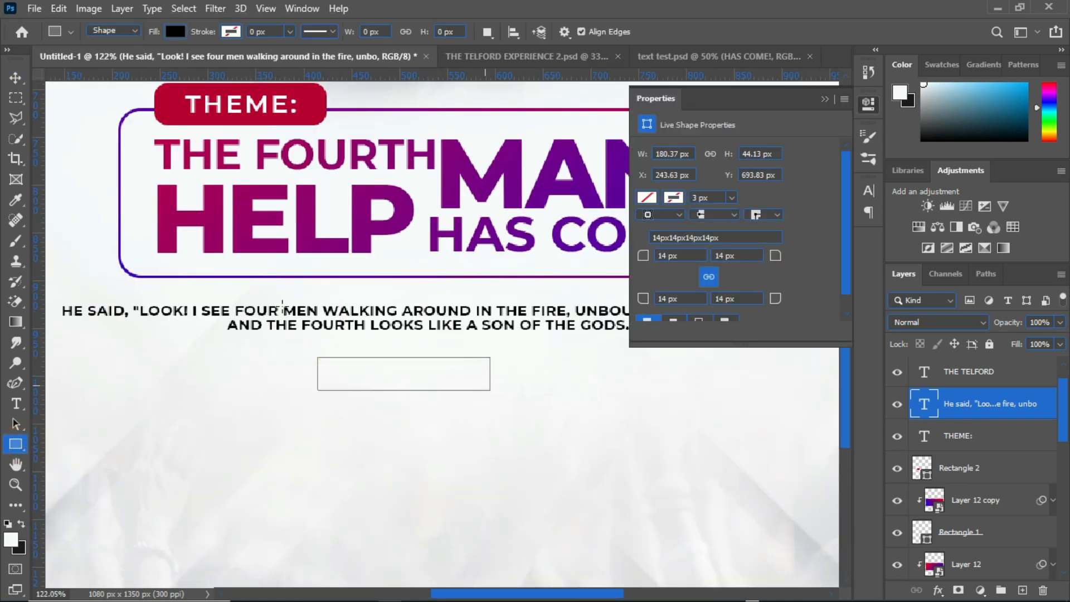
left_click_drag(644, 255, 651, 255)
key("v")
left_click_drag(425, 379, 433, 362)
Centre the pill shape under the verse and centre both horizontally on the flyer.
scroll(458, 341, "down", 6)
left_click(450, 331, "shift")
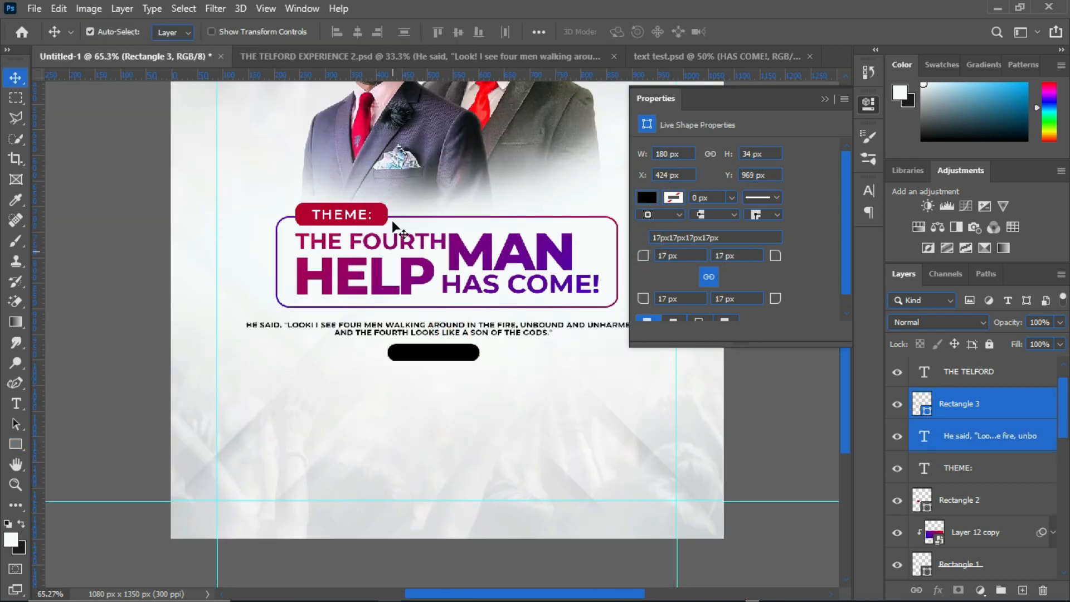
left_click(358, 31)
scroll(496, 365, "down", 2)
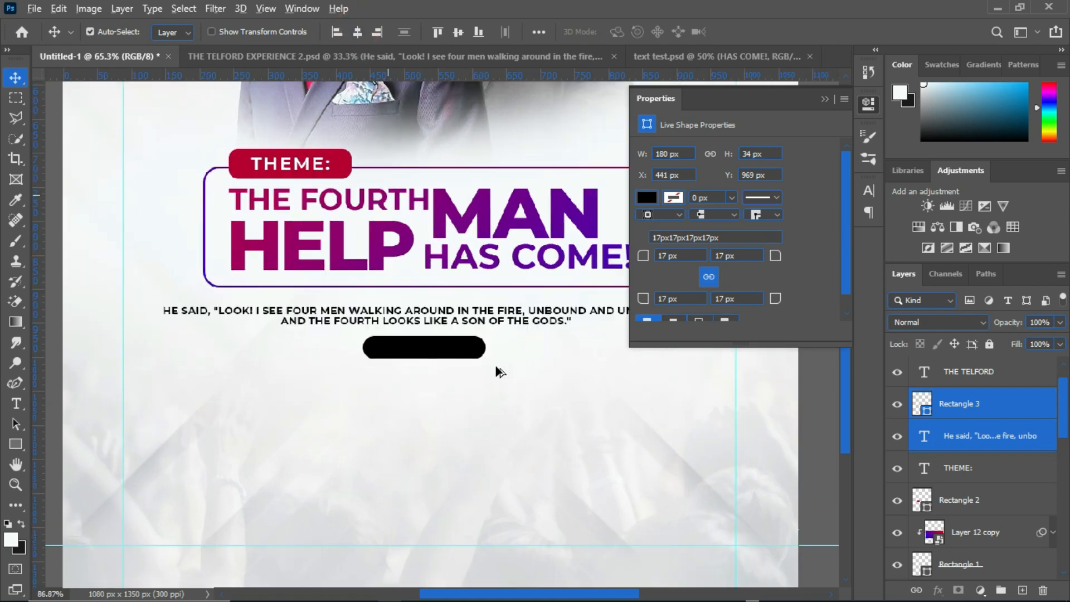
left_click(360, 33)
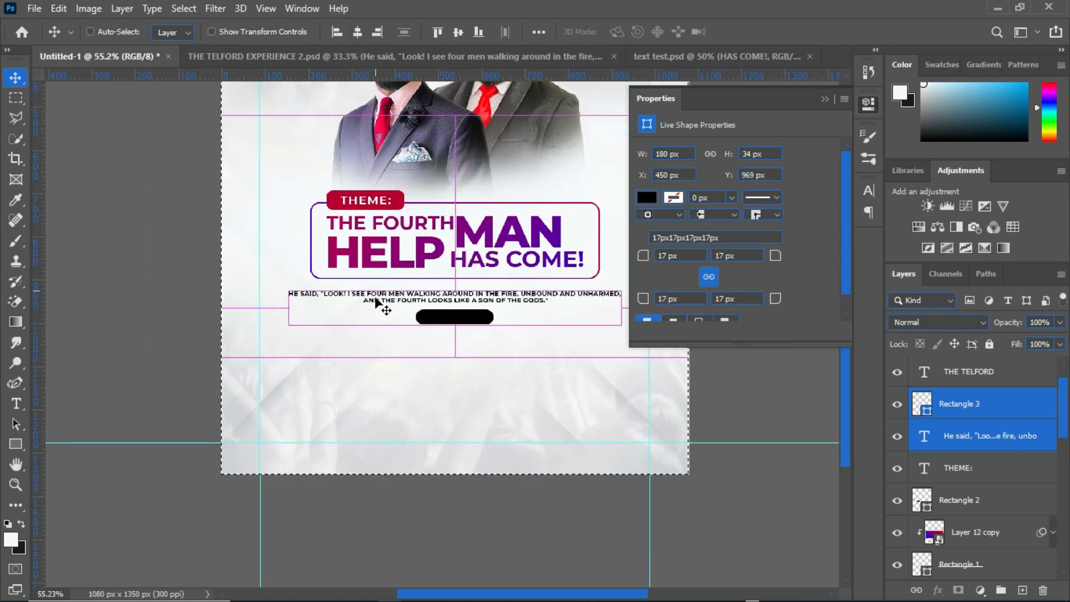
scroll(505, 241, "down", 2)
scroll(464, 438, "up", 2)
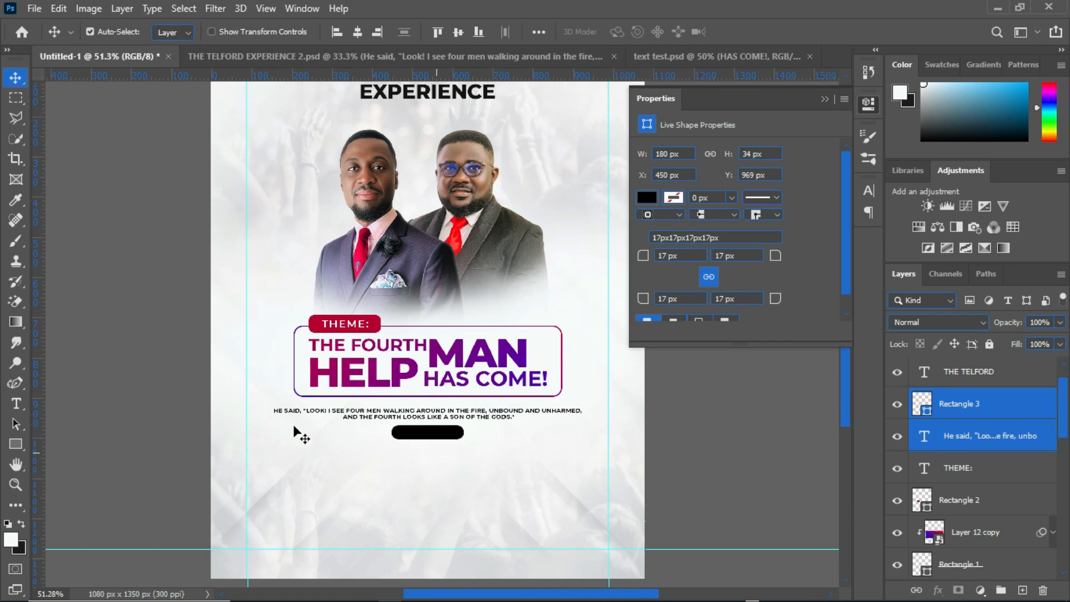
Recolour the pill shape below the verse with the red sampled from the THEME: tab.
left_click(654, 196)
left_click(932, 402)
double_click(916, 395)
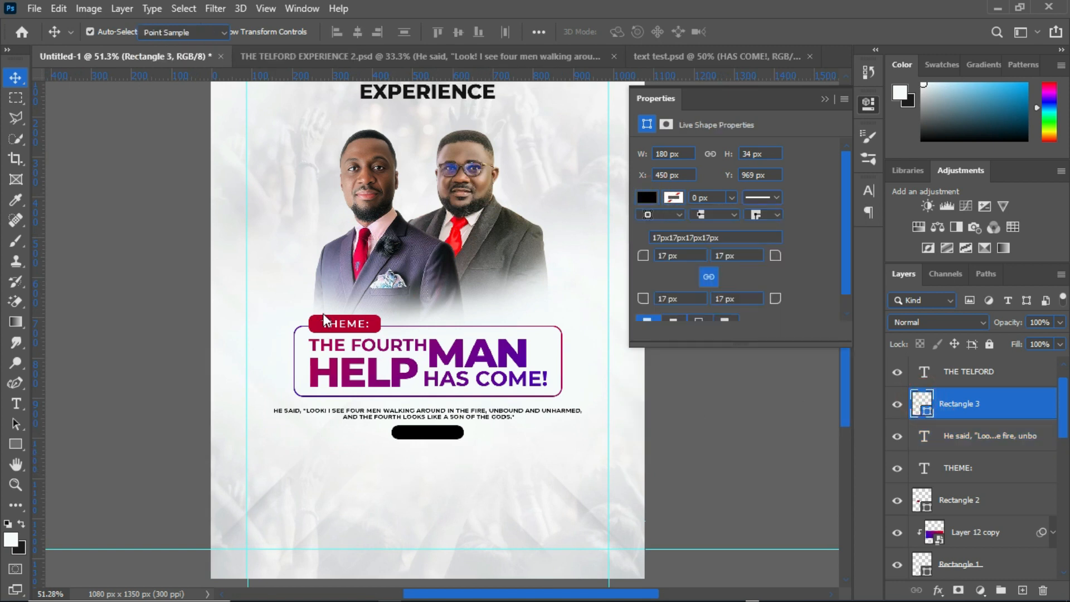
left_click(324, 320)
left_click(954, 165)
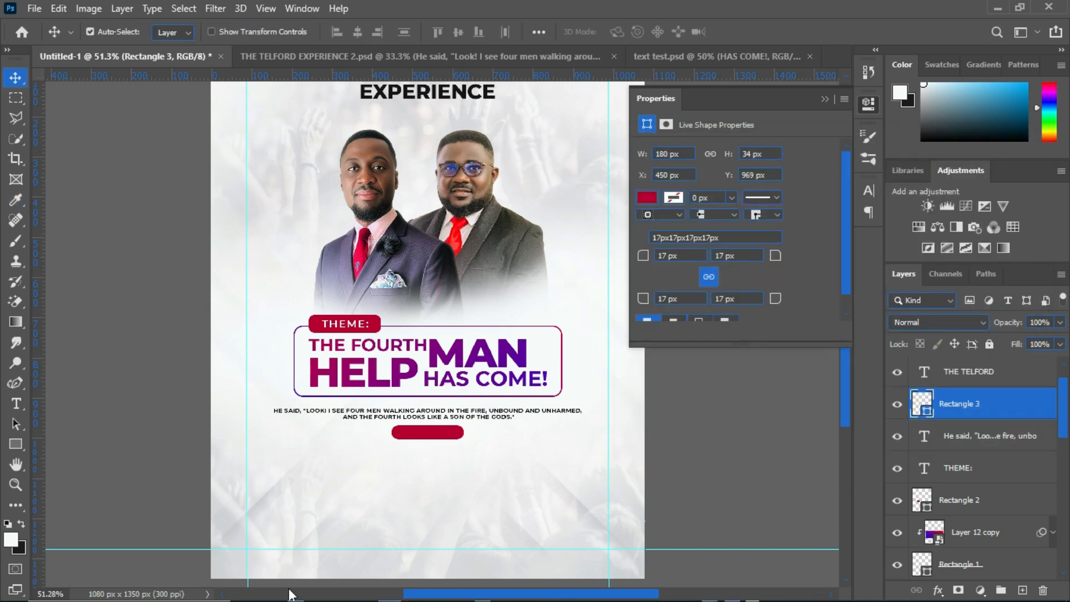
Look up the scripture reference in the telford Notepad file and return to the flyer in Photoshop.
mouse_move(290, 591)
left_click(293, 552)
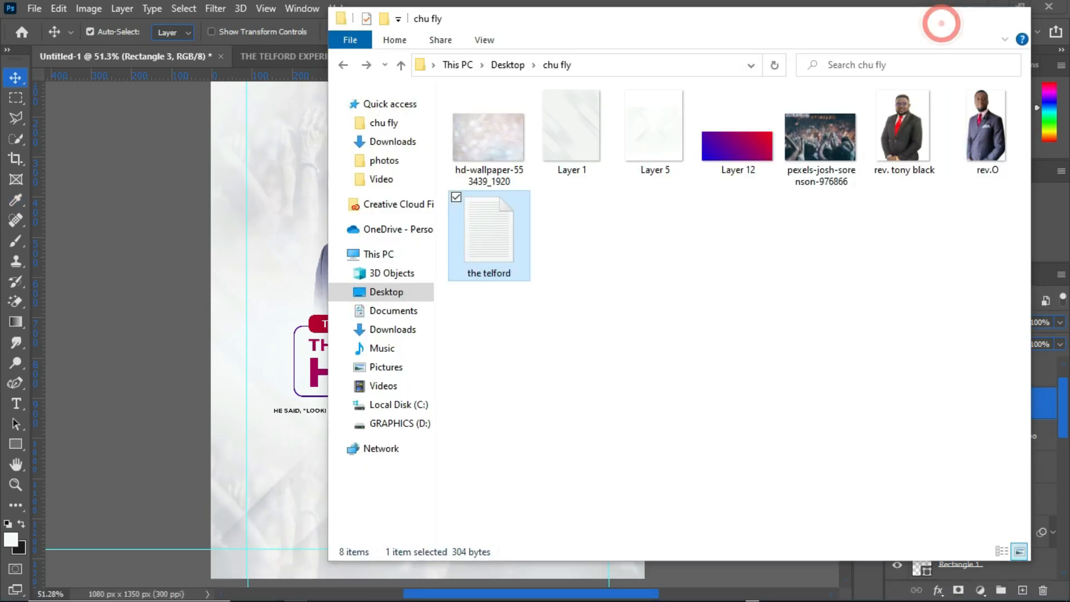
left_click(941, 19)
key("alt+Tab")
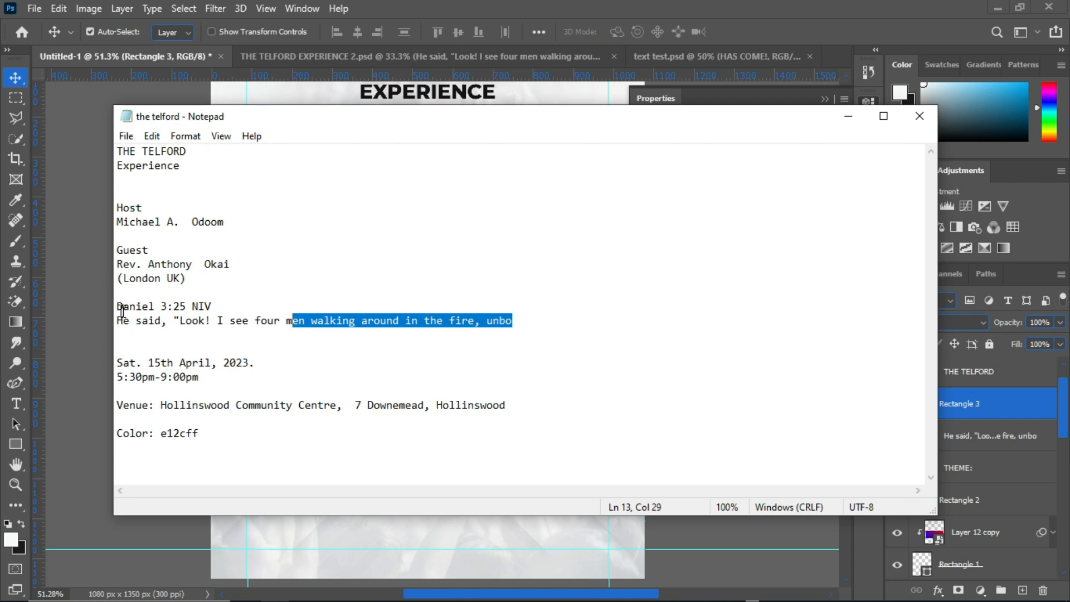
left_click_drag(118, 306, 195, 306)
left_click(93, 290)
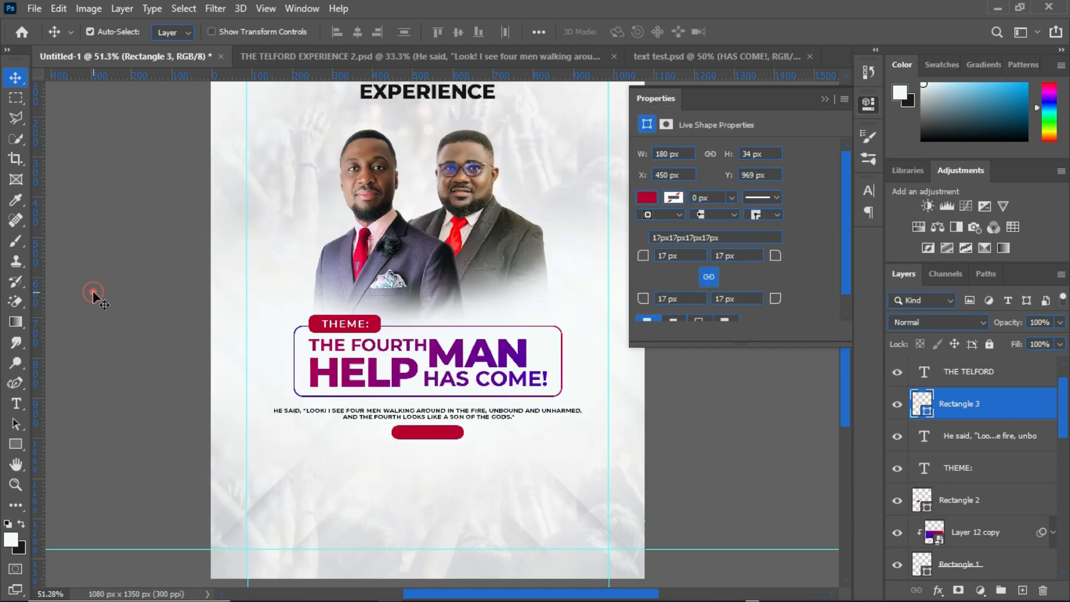
Copy the "Daniel 3:25 NIV" text layer from THE TELFORD EXPERIENCE 2.psd onto the red pill of the flyer.
left_click(716, 56)
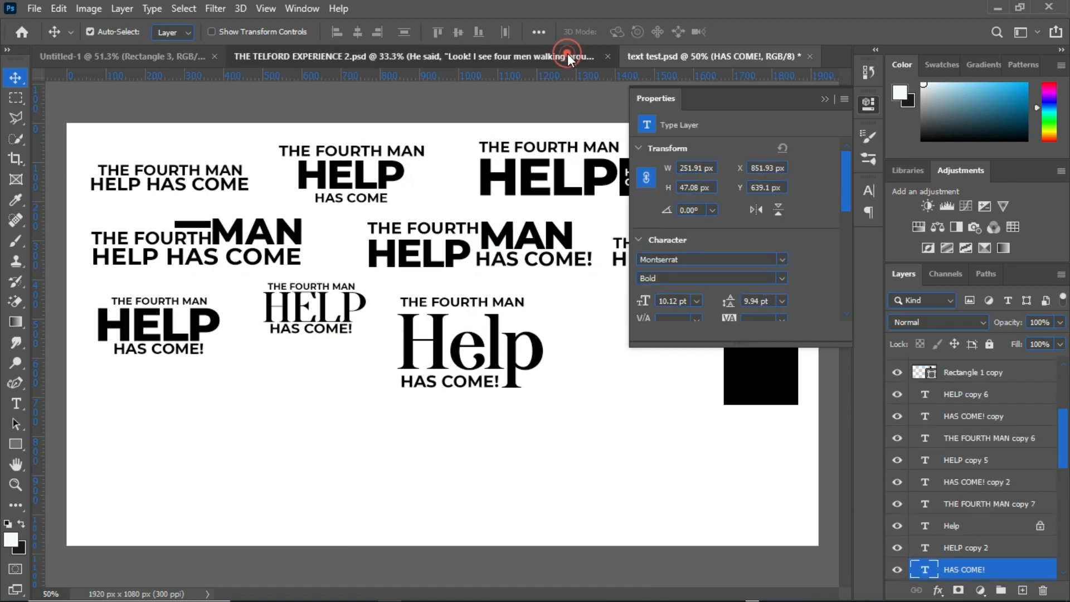
left_click(567, 56)
scroll(920, 504, "down", 2)
left_click_drag(989, 509, 461, 444)
scroll(512, 454, "up", 3)
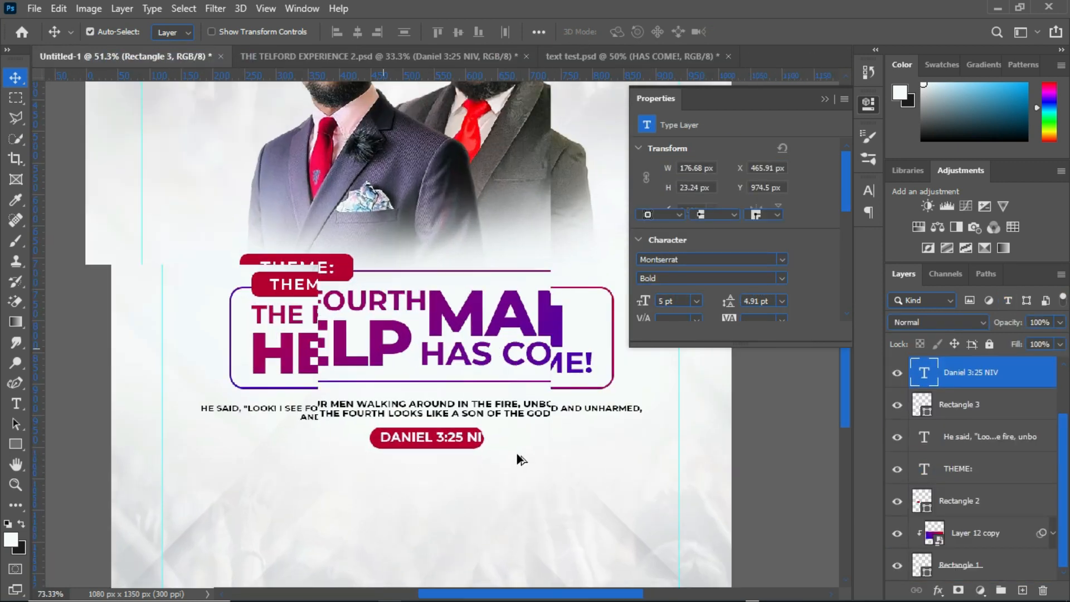
Widen the red pill to 202 px so that it encloses the whole scripture reference.
scroll(505, 458, "up", 4)
left_click(468, 433)
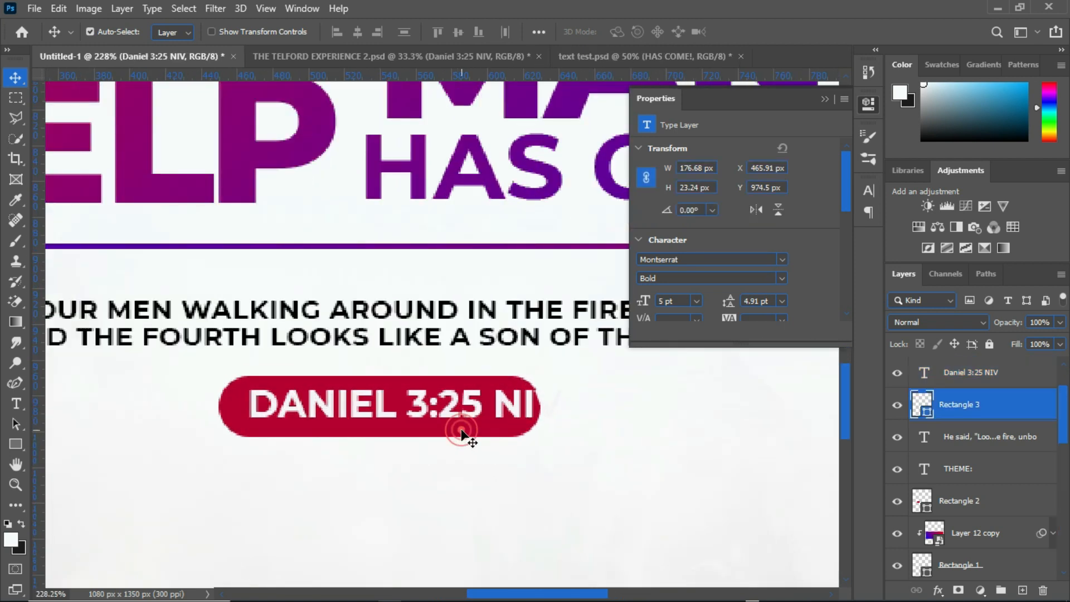
key("ctrl+t")
left_click_drag(540, 406, 579, 413)
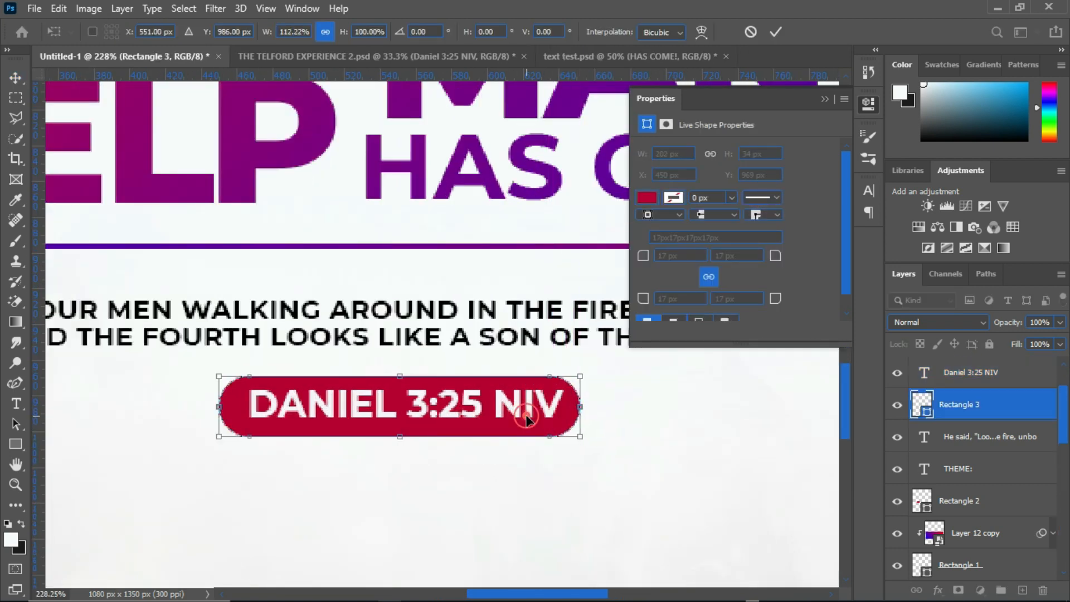
Centre the scripture reference inside the red pill both ways and centre the pair horizontally on the flyer.
left_click(455, 410, "shift")
left_click(352, 32)
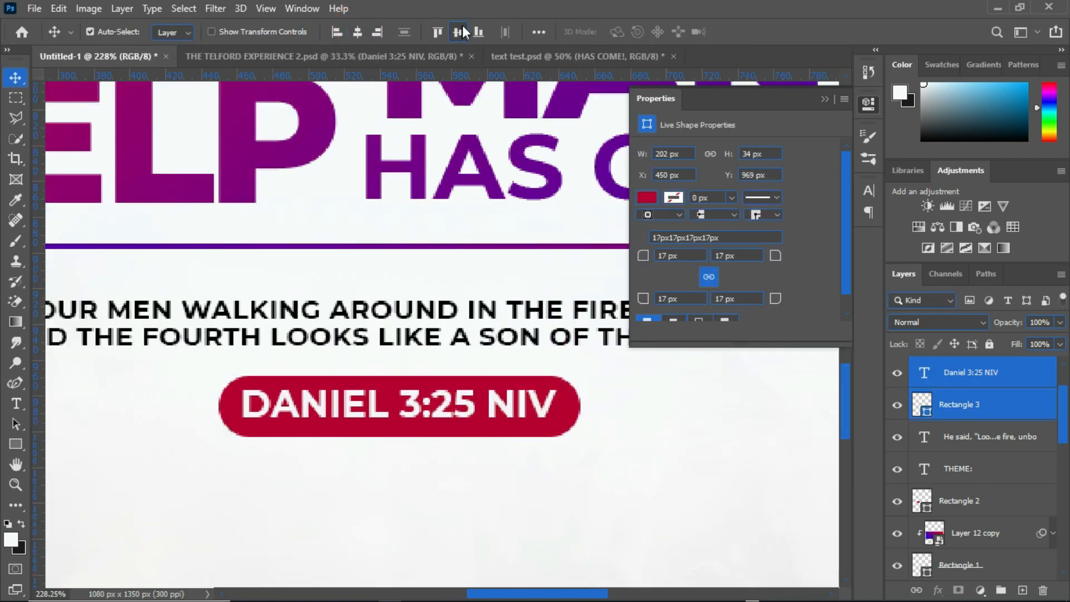
left_click(458, 32)
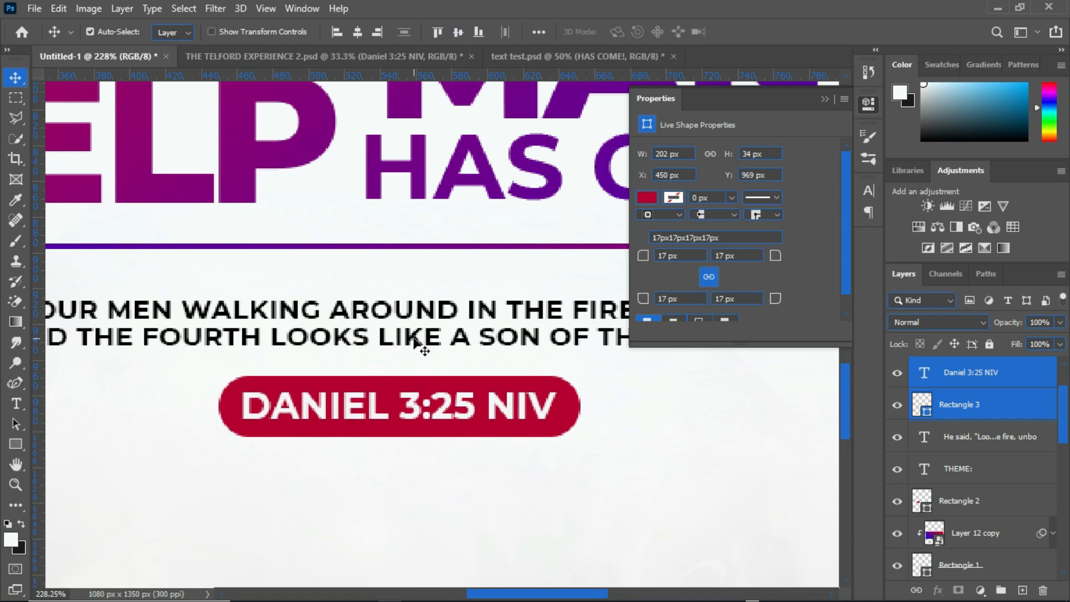
key("ctrl+a")
left_click(356, 32)
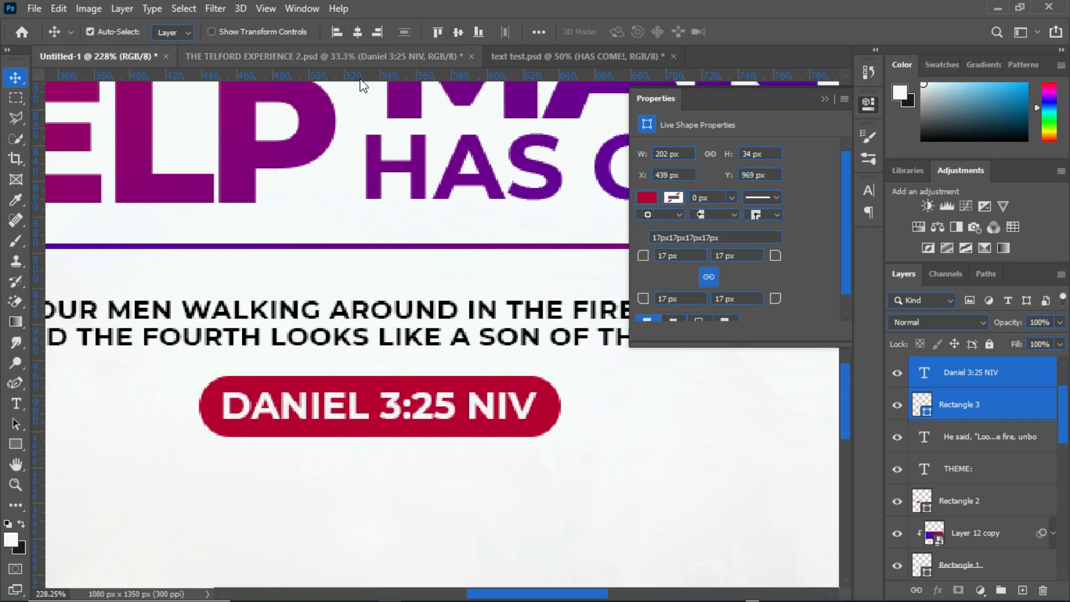
key("ctrl+d")
Copy the "Sat. 15th April, 2023." text layer from THE TELFORD EXPERIENCE 2.psd to below the red pill.
scroll(453, 289, "down", 5)
scroll(453, 288, "down", 3)
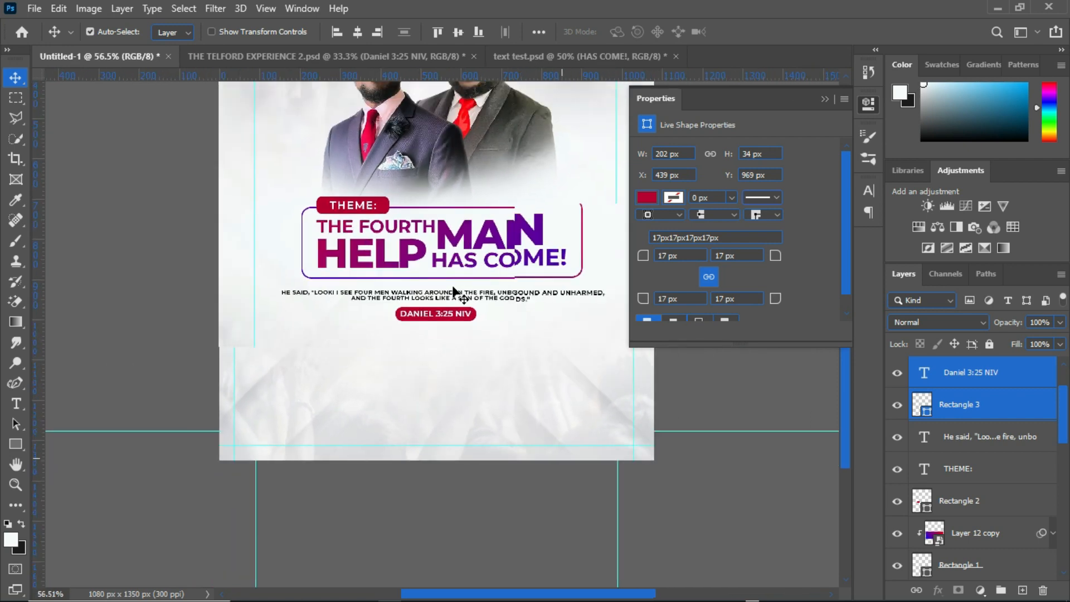
left_click(998, 389)
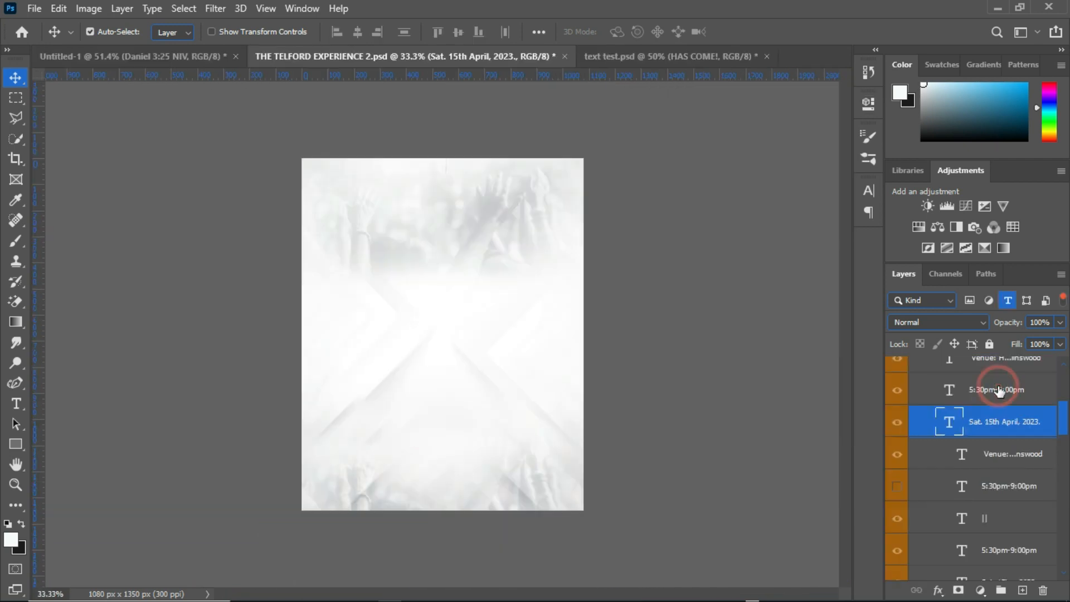
left_click_drag(1003, 421, 458, 497)
scroll(431, 482, "up", 1)
scroll(427, 500, "up", 4)
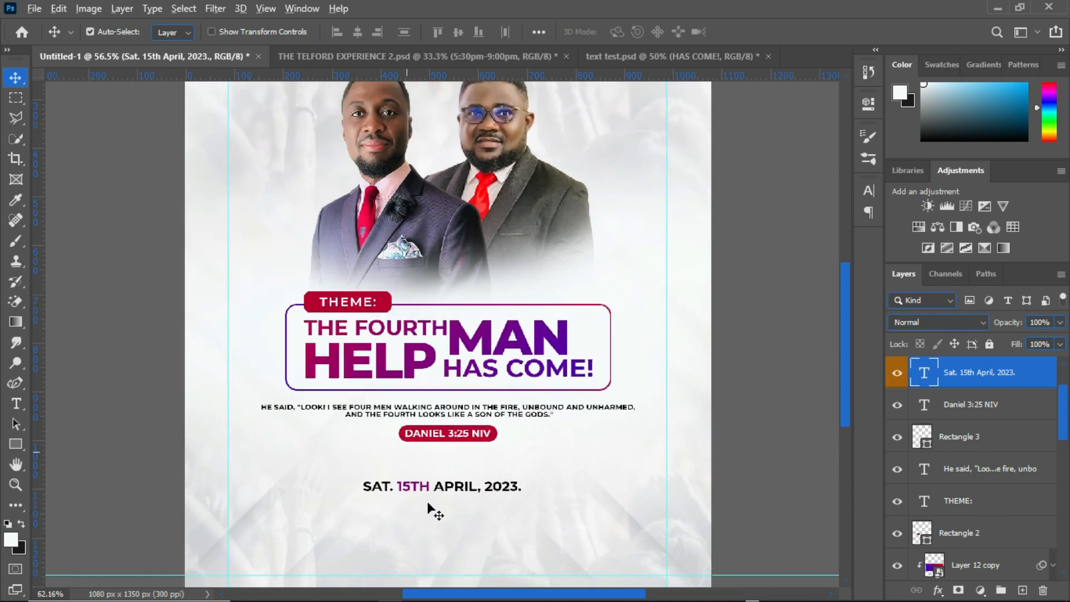
Check the text colours of "15TH" and "APRIL, 2023." in the date line without changing them.
double_click(370, 478)
left_click(360, 475)
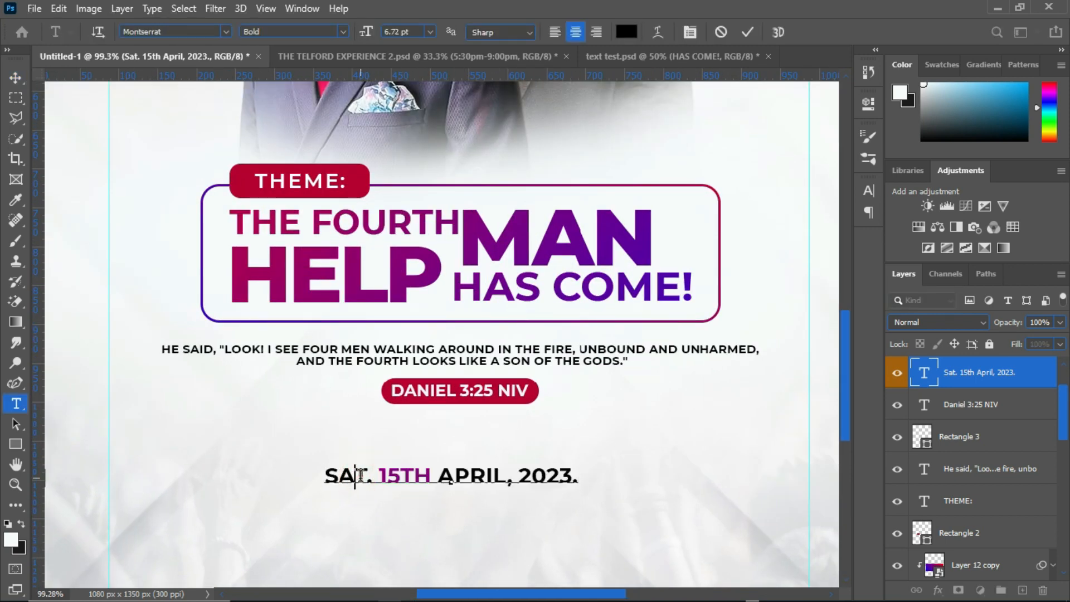
left_click(388, 478)
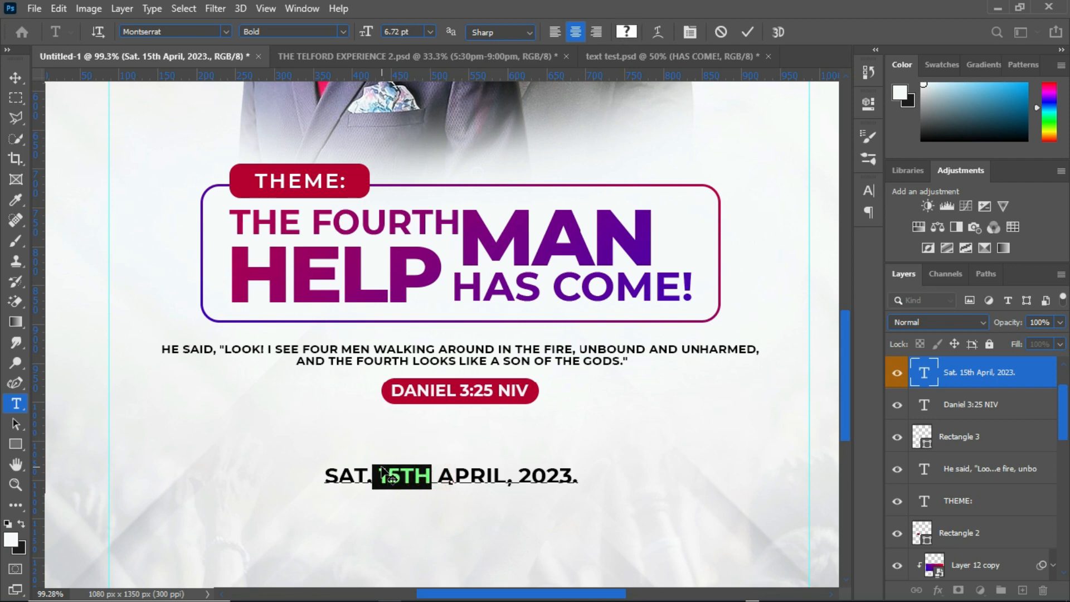
left_click_drag(380, 475, 428, 473)
left_click(627, 31)
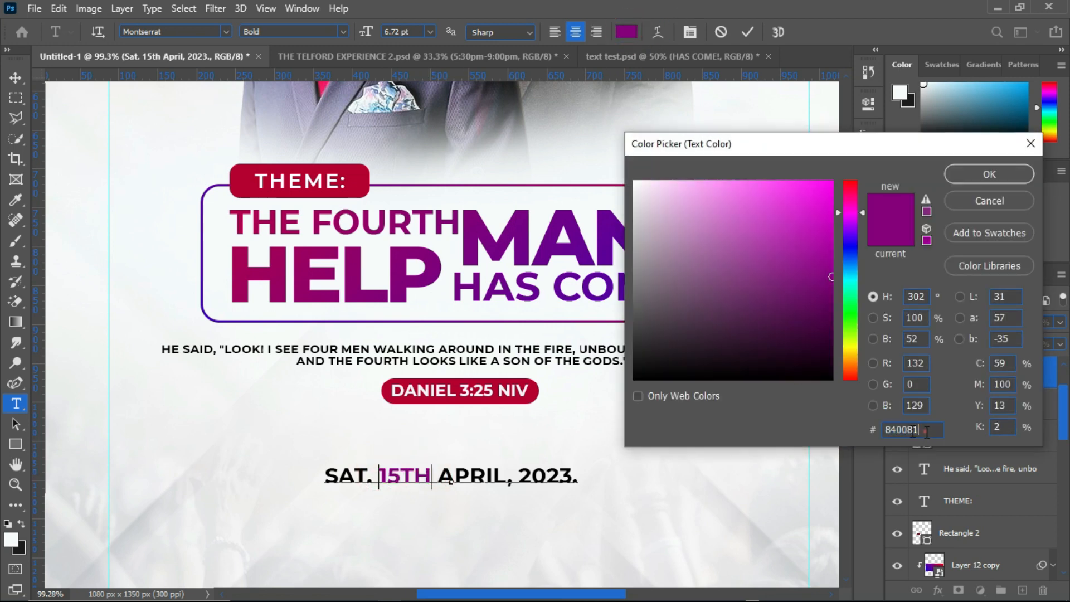
left_click(987, 200)
left_click_drag(440, 475, 609, 470)
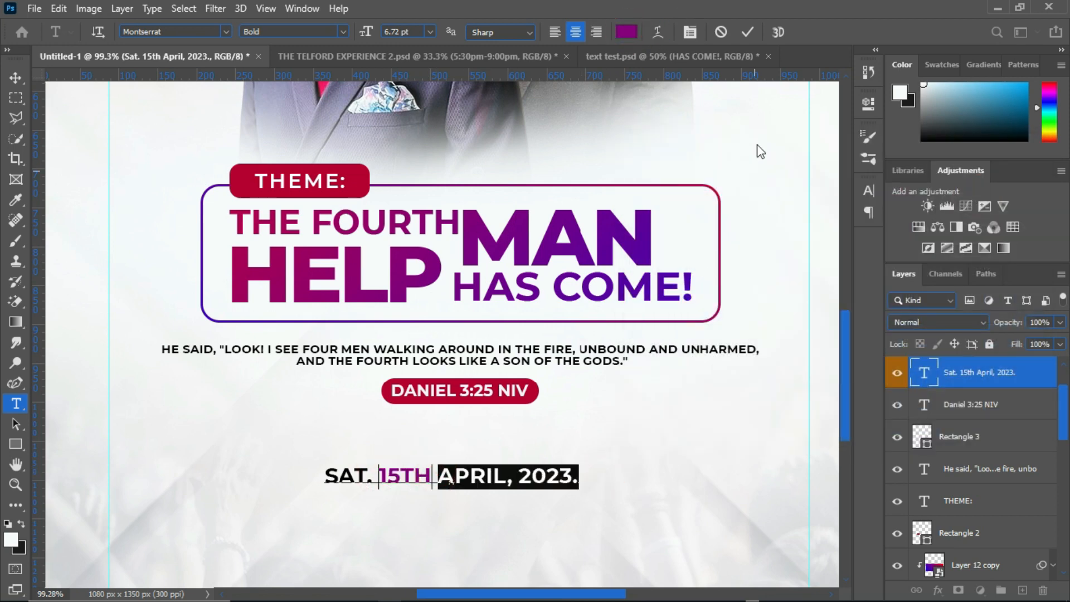
left_click(757, 146)
scroll(476, 427, "down", 4)
key("v")
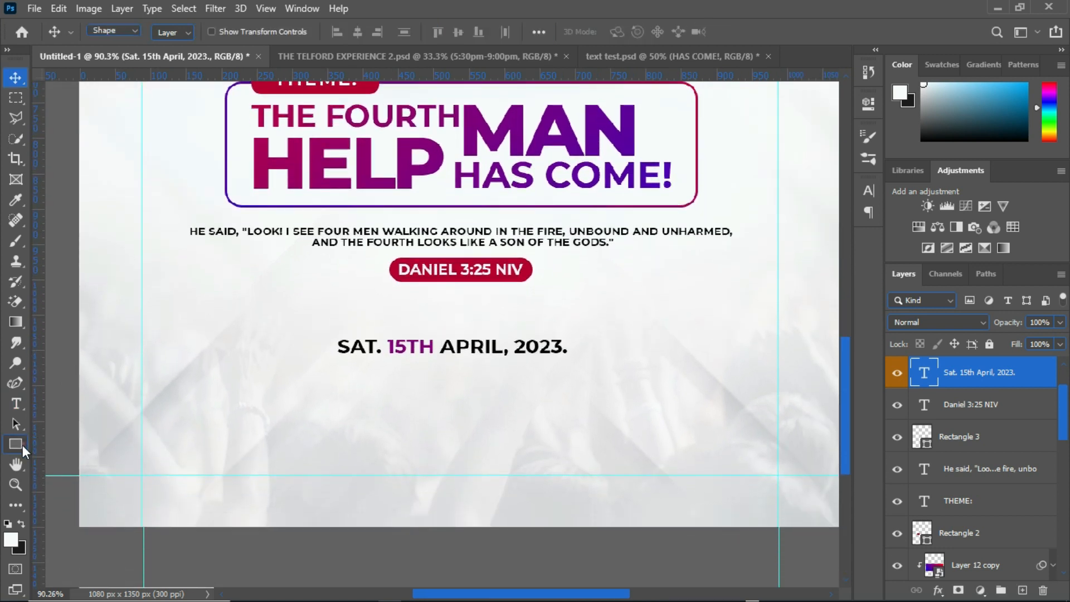
Draw a black rectangle about 380 × 45 px directly below the date line.
left_click(16, 444)
left_click_drag(338, 363, 608, 395)
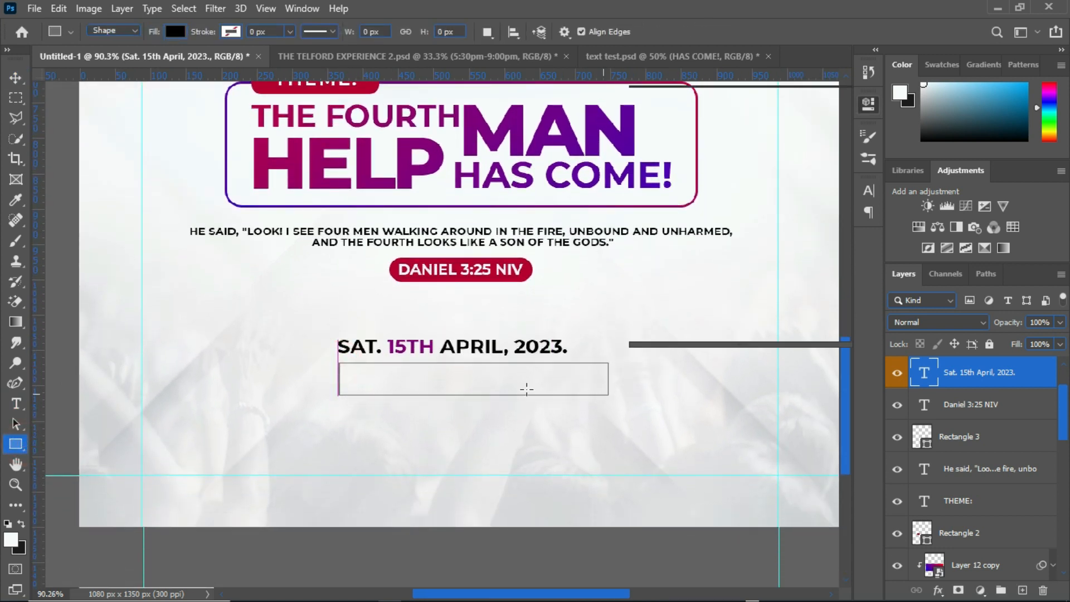
left_click(945, 65)
left_click(902, 65)
Recolour the rectangle below the date with the purple #850081 sampled from "15TH".
left_click(647, 197)
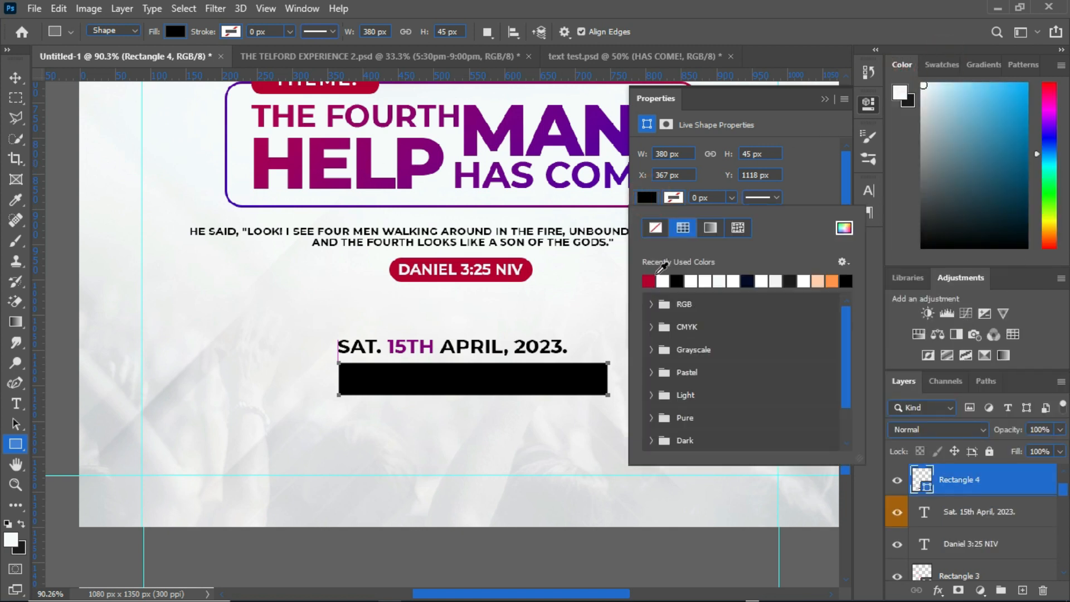
double_click(926, 476)
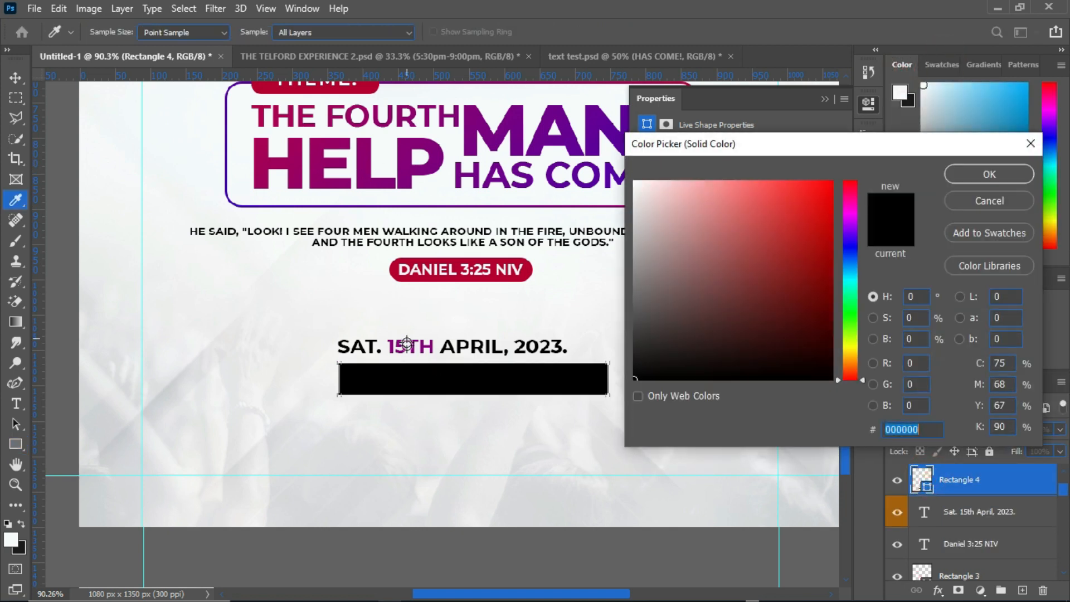
left_click_drag(400, 345, 415, 342)
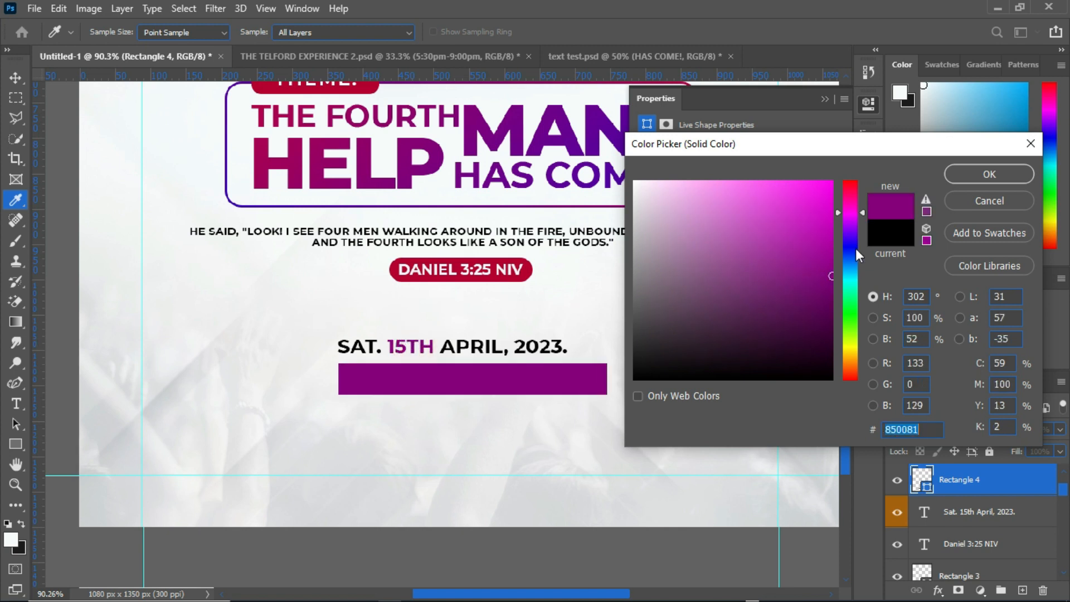
key("Return")
Widen the purple bar to about 413 px and place it close beneath the date line.
key("v")
left_click_drag(459, 385, 443, 384)
key("ctrl+t")
left_click_drag(591, 378, 615, 385)
left_click_drag(577, 389, 557, 381)
key("Return")
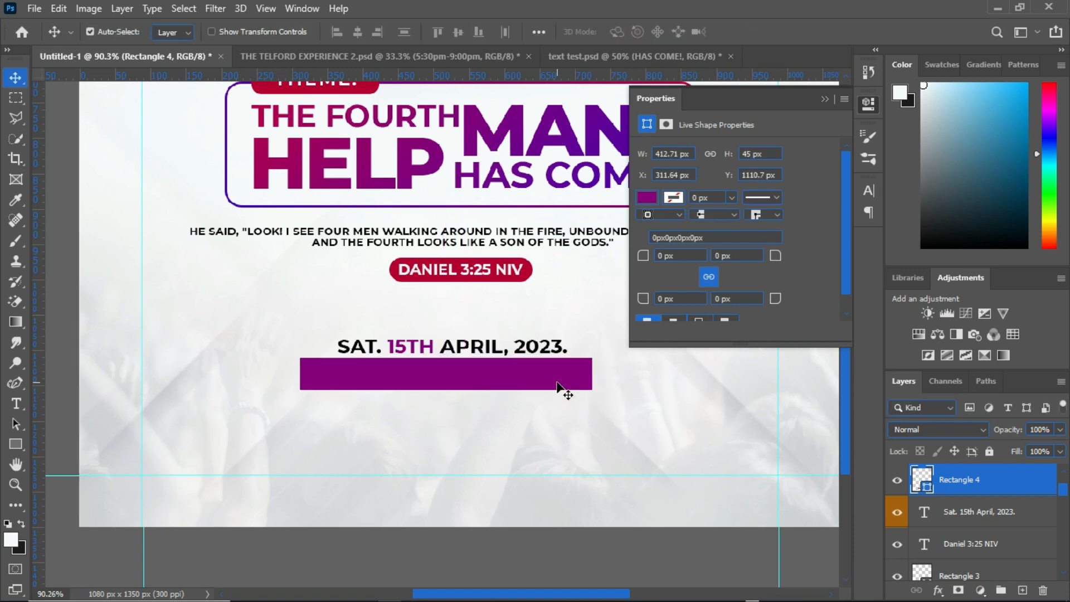
left_click(824, 100)
Compare the whole flyer with the THE TELFORD EXPERIENCE thumbnail among the recent files and return to the flyer.
scroll(514, 282, "down", 10)
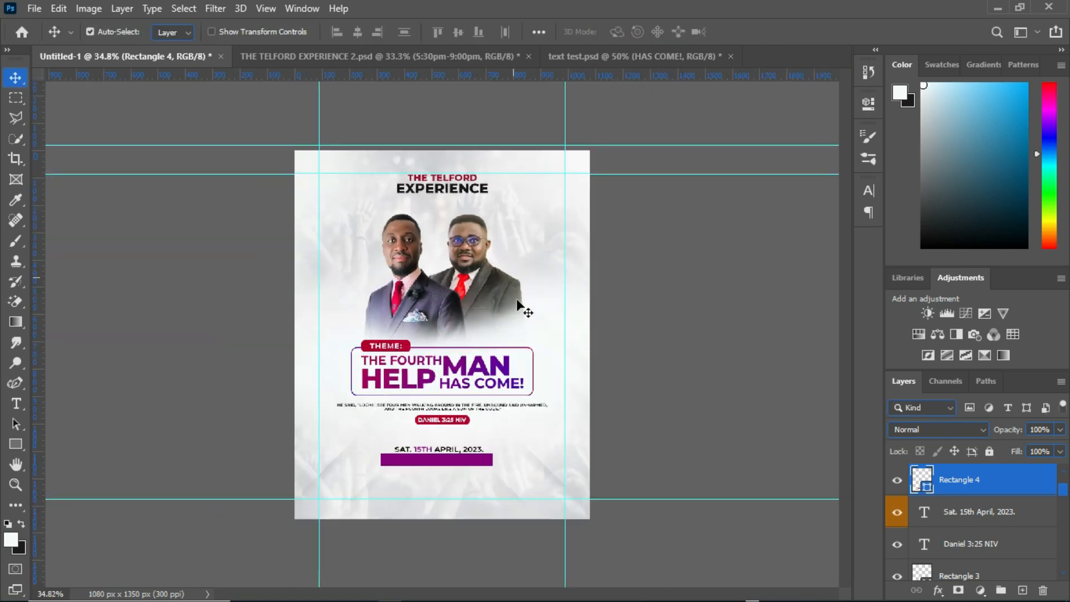
scroll(523, 310, "up", 3)
left_click(21, 33)
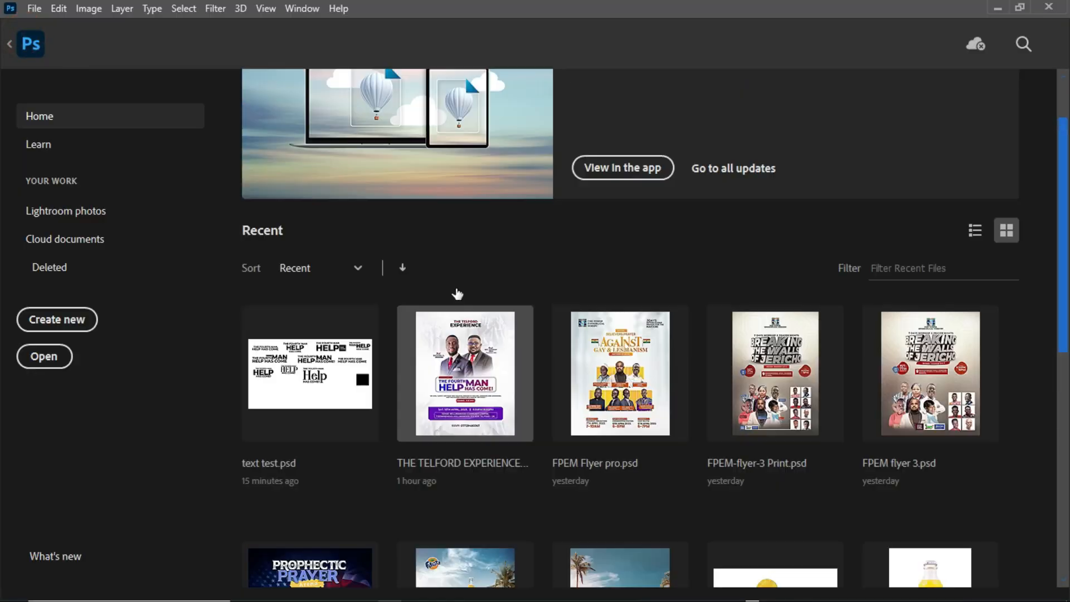
left_click(30, 43)
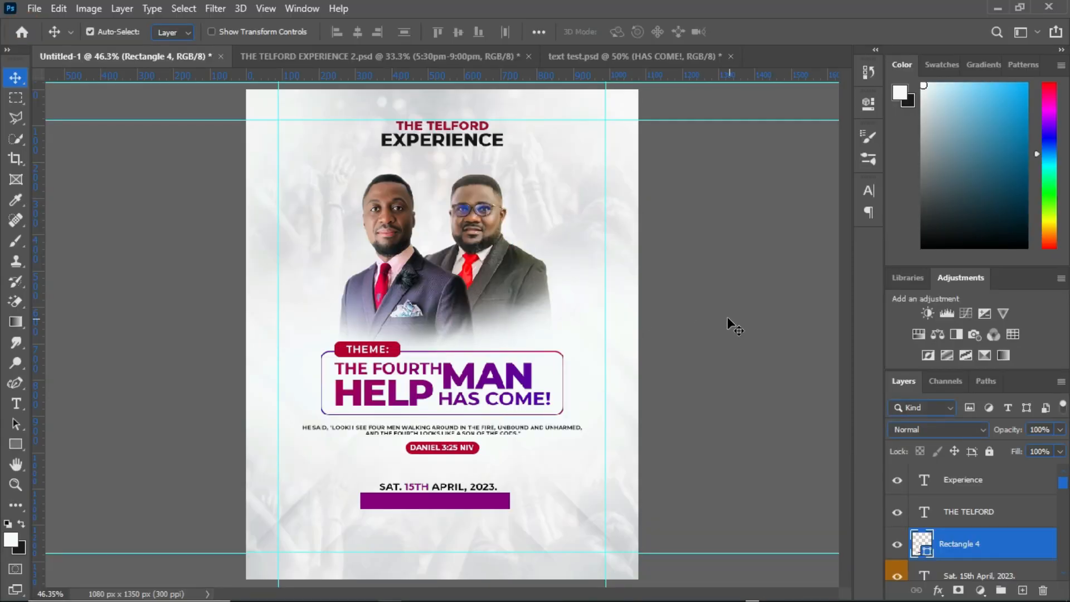
Align the date line and the purple bar on a common centre and centre both horizontally on the flyer.
scroll(457, 541, "up", 5)
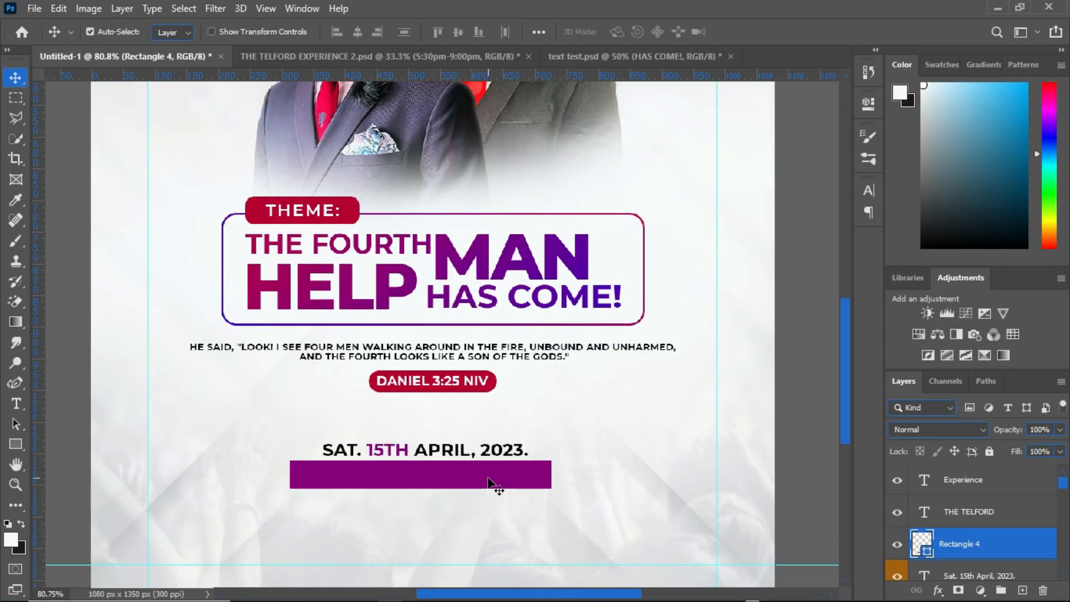
left_click(440, 449, "shift")
left_click(357, 32)
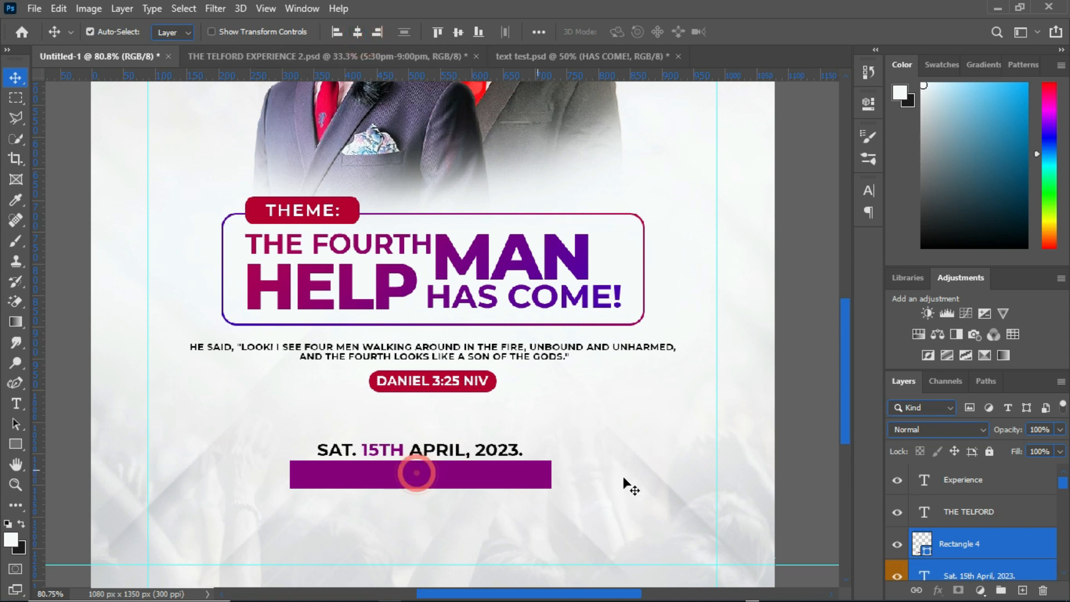
left_click(992, 548)
left_click(400, 458, "shift")
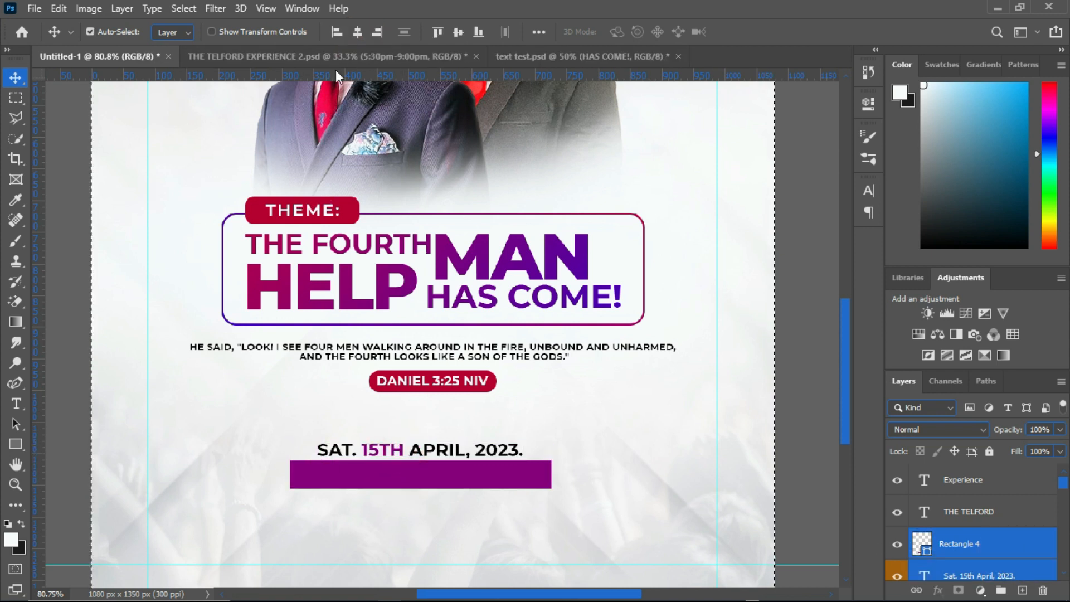
key("ctrl+a")
left_click(357, 31)
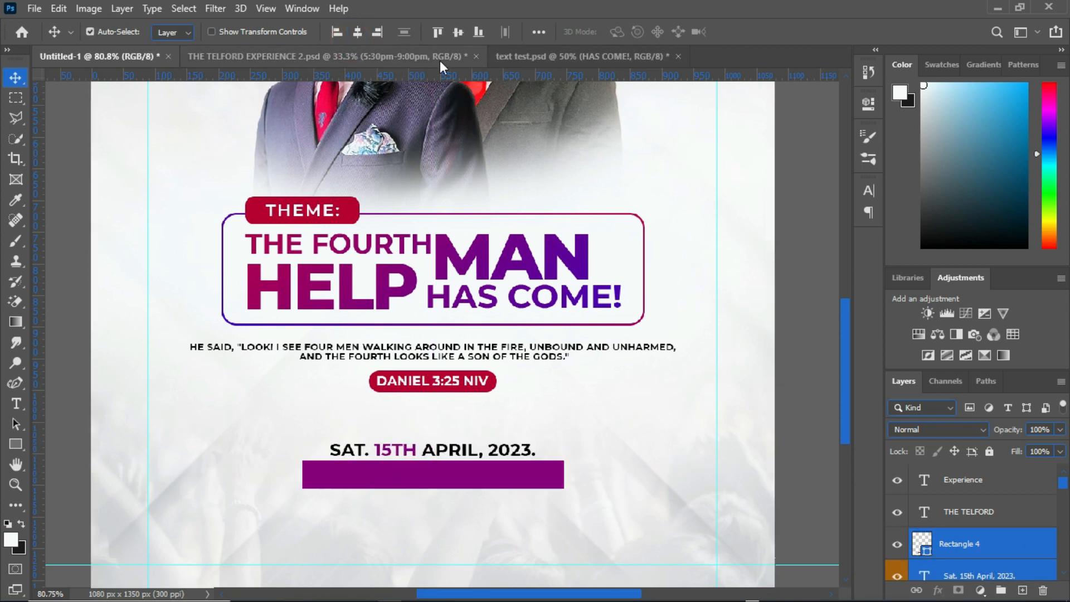
Copy the "5:30pm-9:00pm" text layer from THE TELFORD EXPERIENCE 2.psd onto the purple bar and centre it horizontally there.
left_click(323, 56)
left_click_drag(995, 525, 436, 483)
left_click(544, 480, "shift")
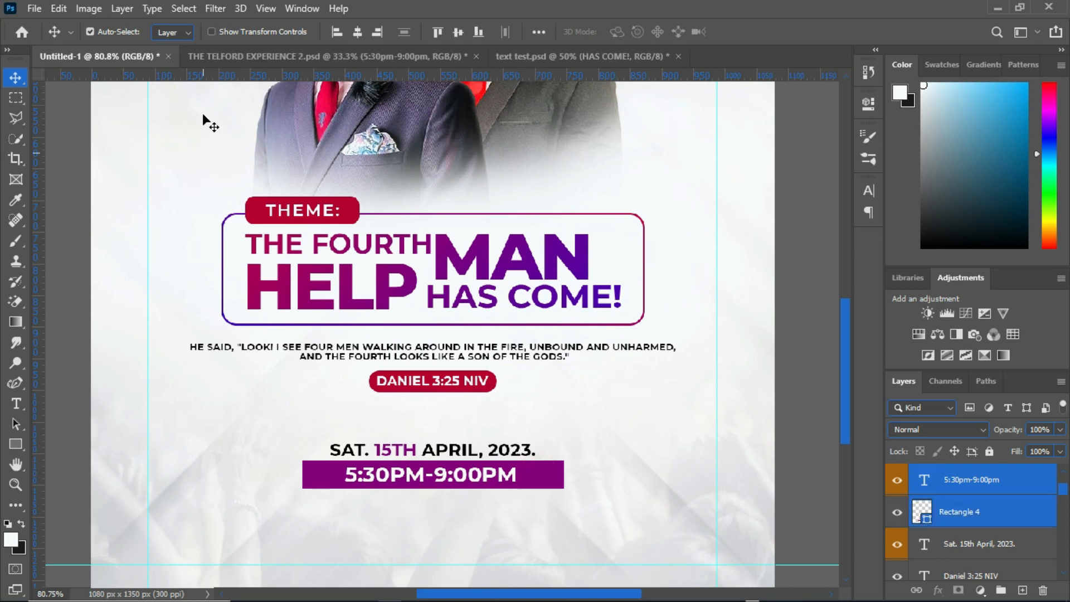
left_click(357, 32)
scroll(484, 478, "down", 6)
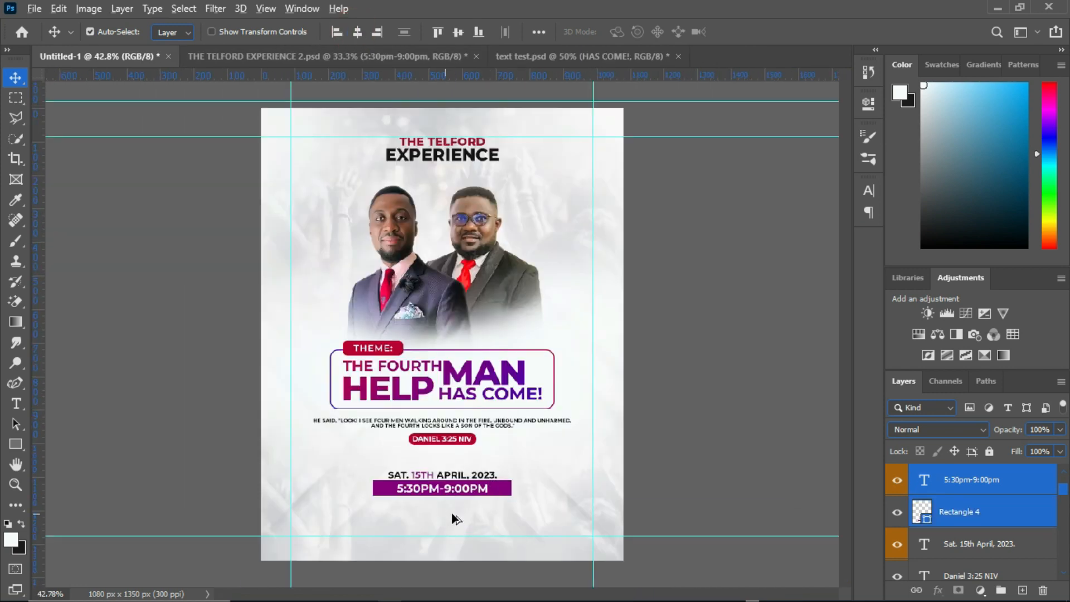
Add a drop shadow to the purple bar with the default settings and its opacity raised to 72%.
scroll(451, 513, "up", 5)
scroll(474, 517, "up", 1)
scroll(501, 463, "down", 2)
left_click(1015, 524)
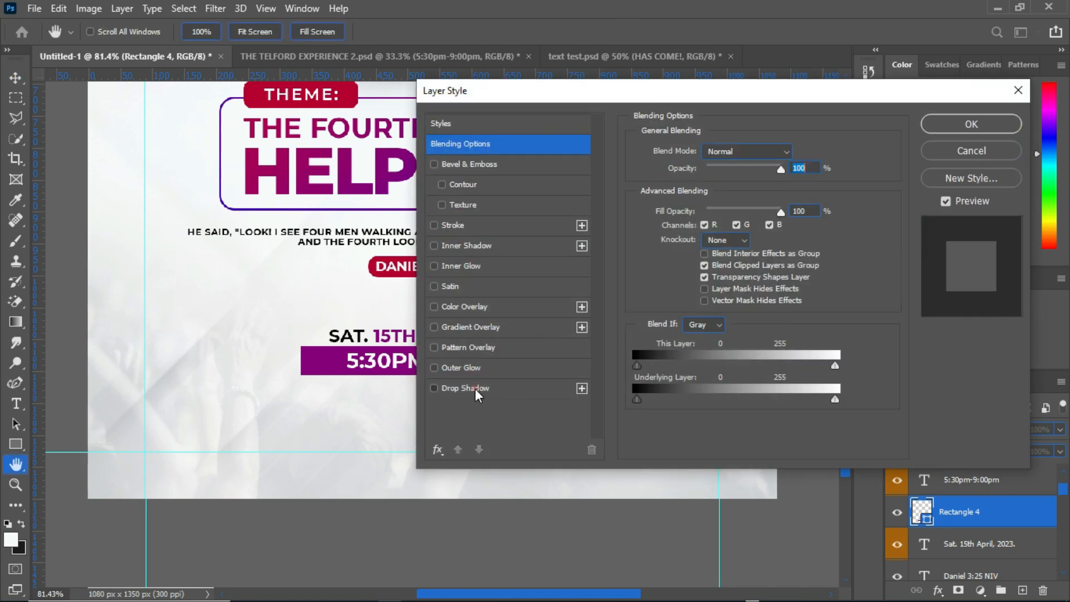
left_click(475, 389)
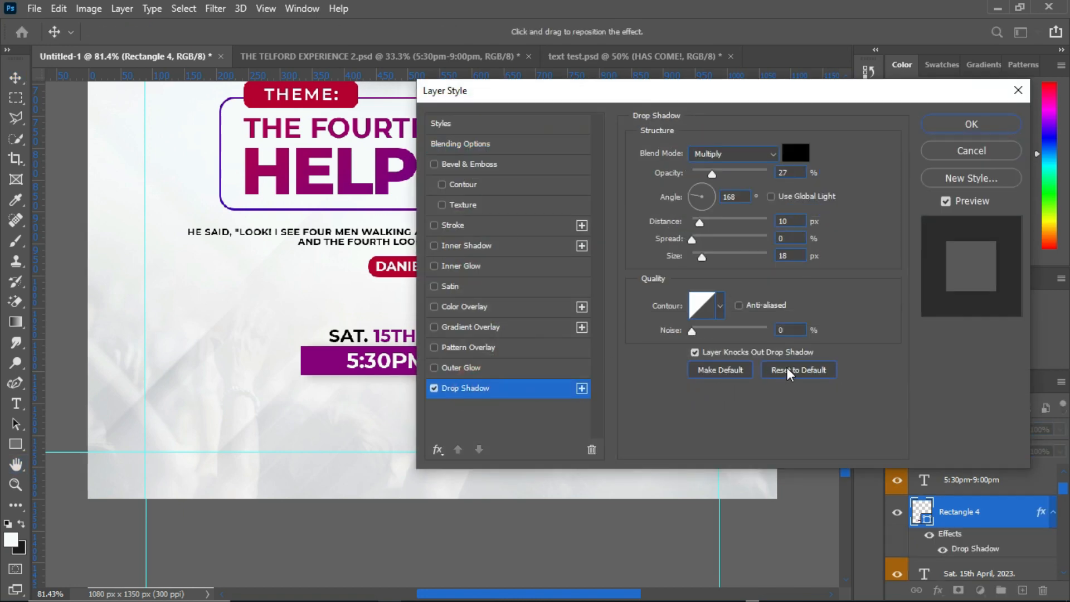
left_click(786, 372)
left_click(734, 173)
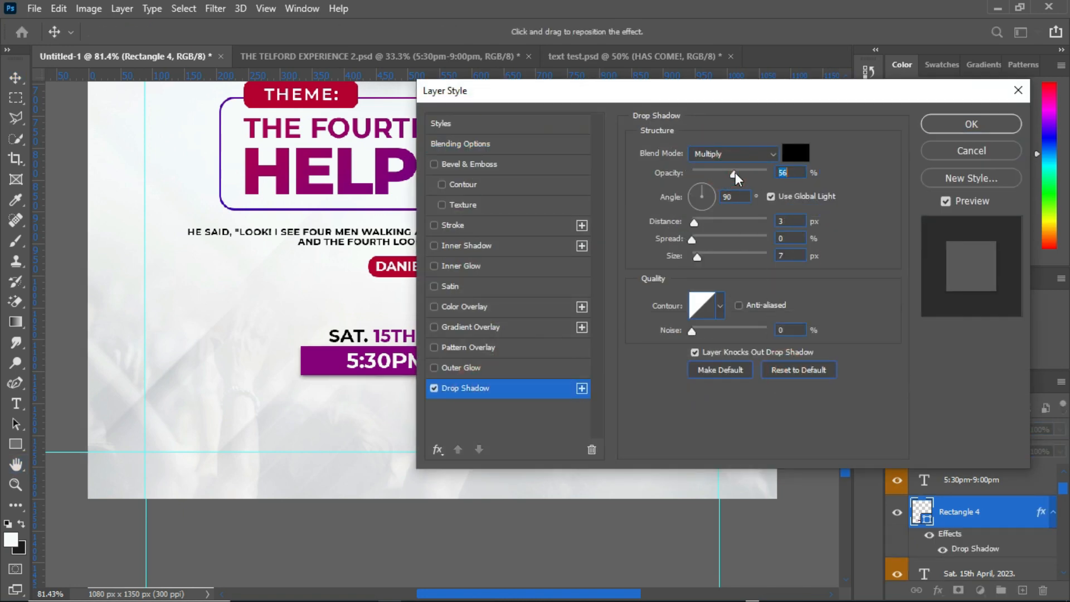
left_click_drag(737, 172, 746, 172)
left_click(970, 124)
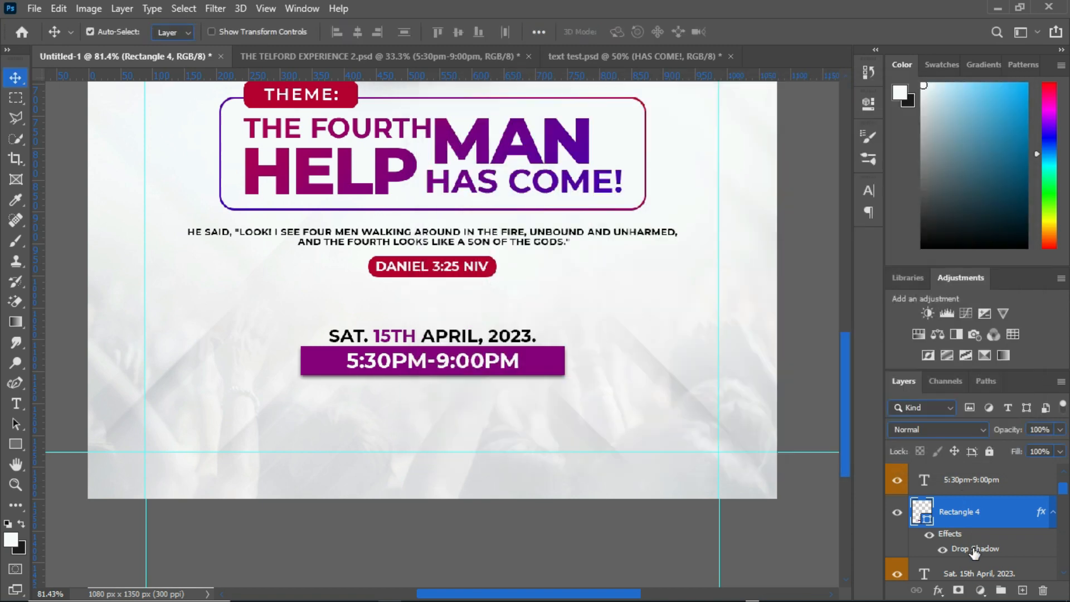
Separate the purple bar's drop shadow into its own layer.
right_click(974, 550)
left_click(984, 507)
left_click(552, 341)
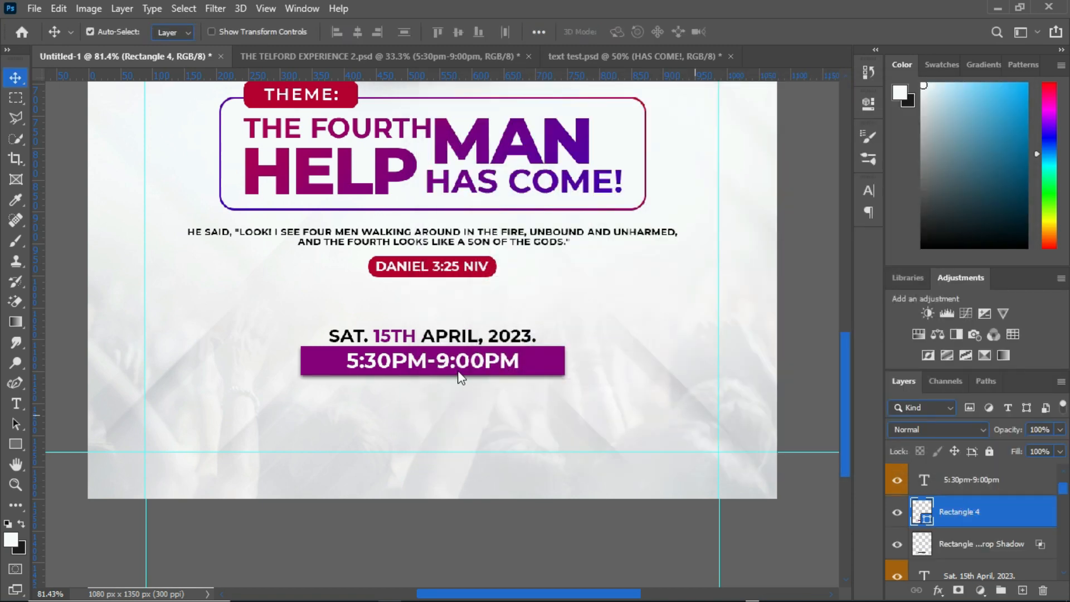
Warp the purple bar's drop shadow layer so its lower corners flare downward and its lower edge arches up toward the bar.
left_click(974, 547)
key("ctrl+t")
scroll(446, 382, "up", 4)
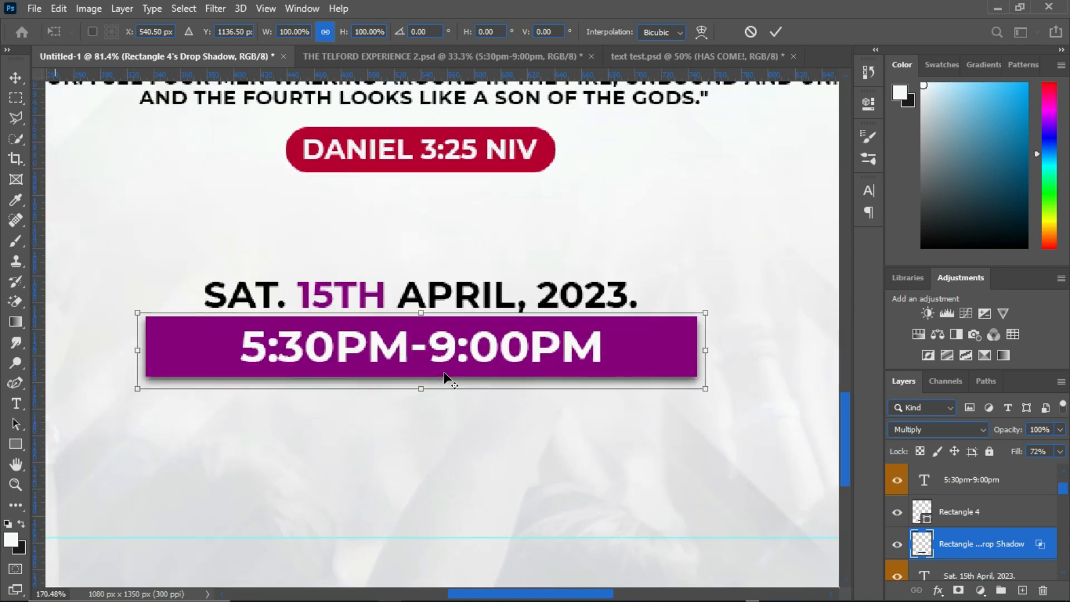
right_click(382, 359)
left_click(410, 163)
left_click_drag(136, 388, 131, 424)
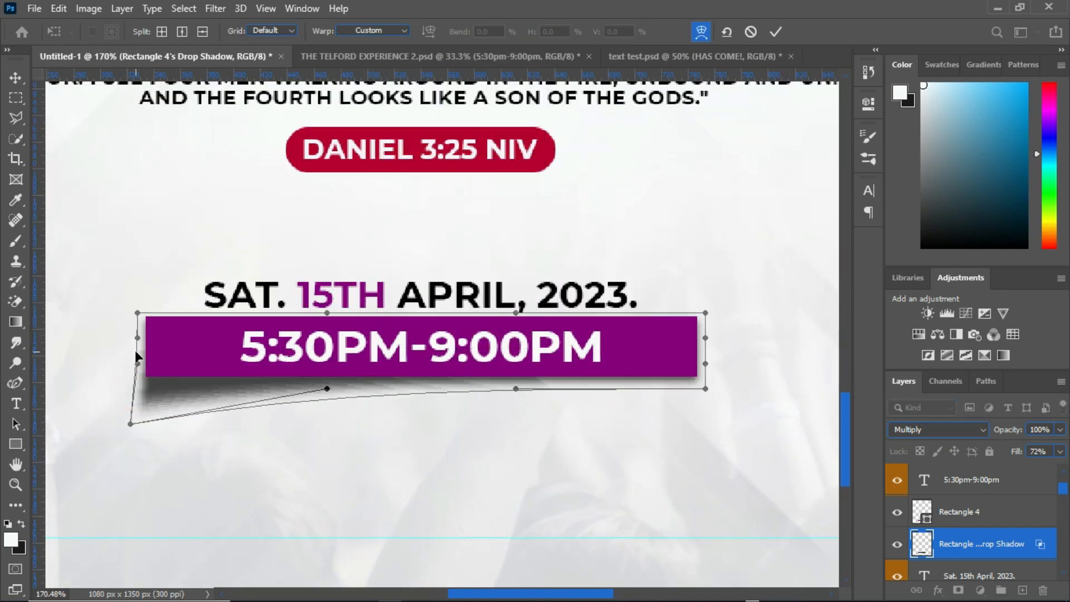
left_click_drag(702, 387, 707, 441)
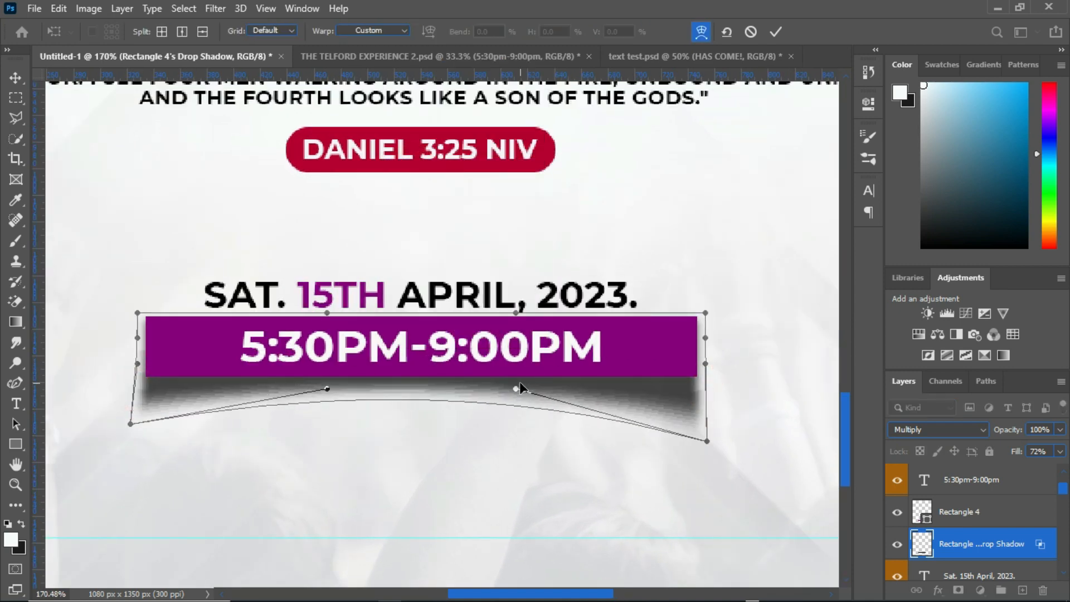
left_click_drag(509, 378, 484, 371)
left_click_drag(327, 388, 343, 369)
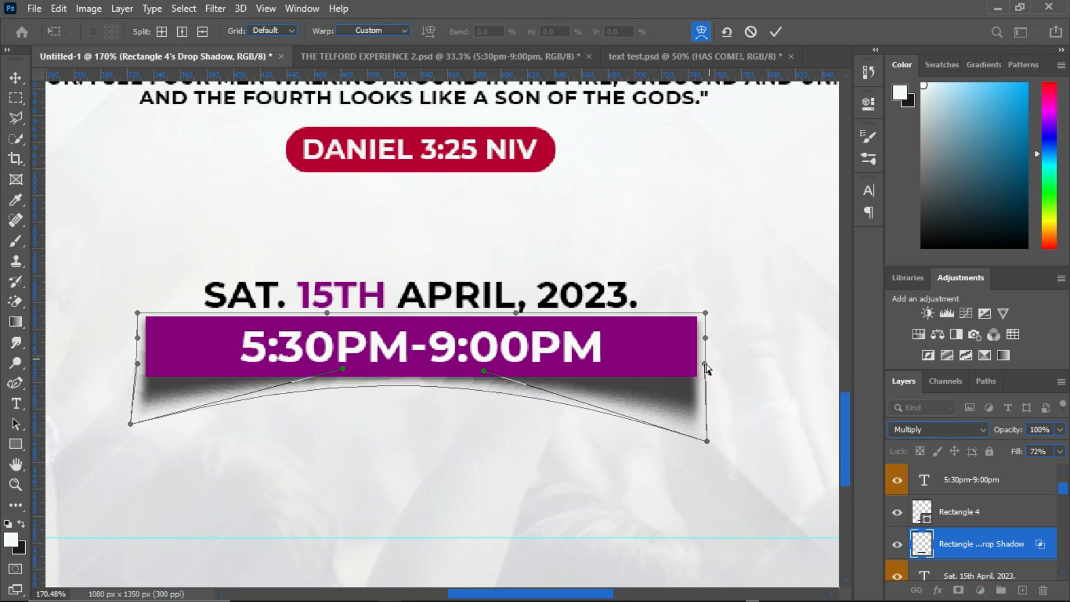
left_click_drag(705, 313, 698, 313)
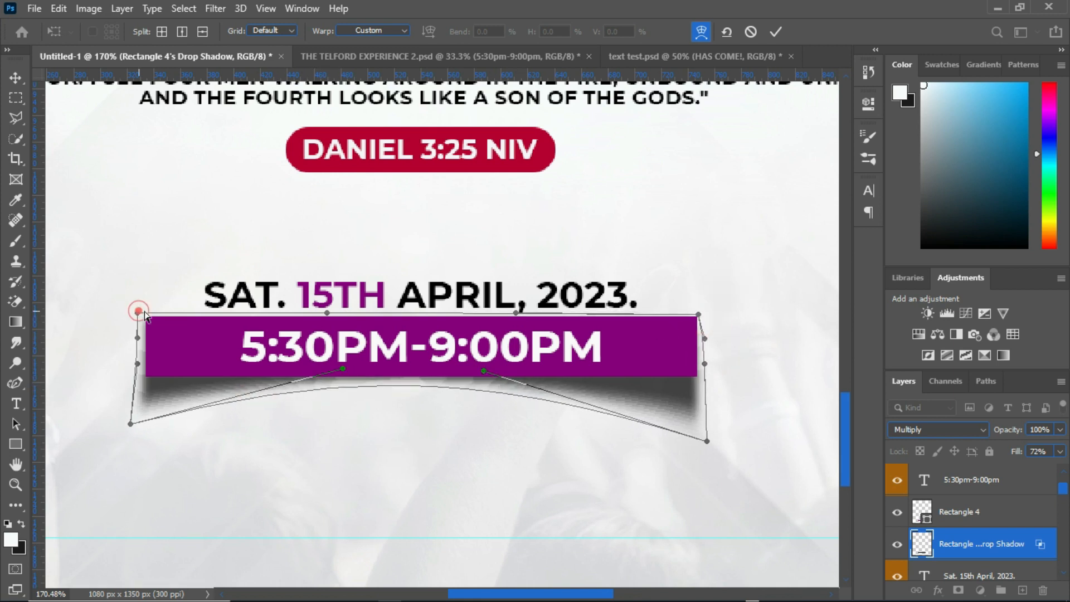
left_click_drag(144, 314, 145, 312)
left_click(775, 32)
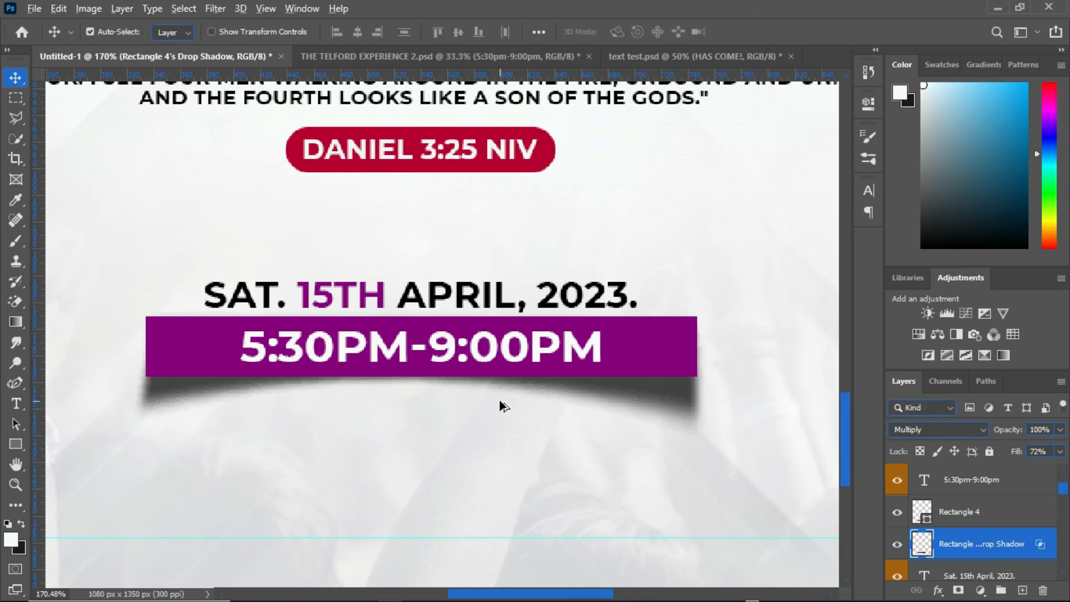
Lower the opacity of the purple bar's drop shadow layer to 55%.
scroll(513, 384, "down", 5)
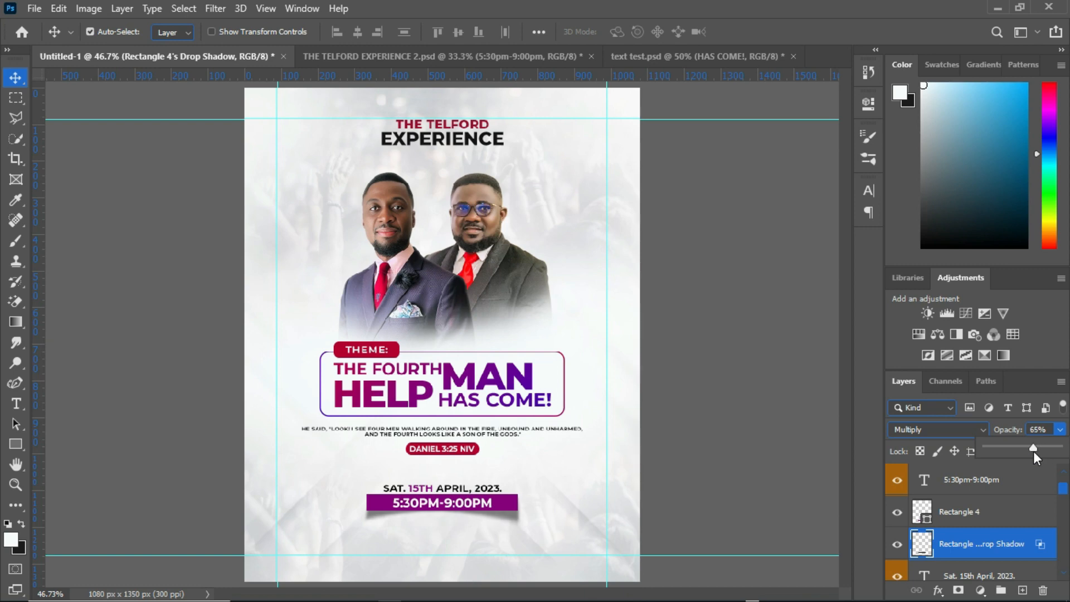
scroll(477, 506, "down", 3)
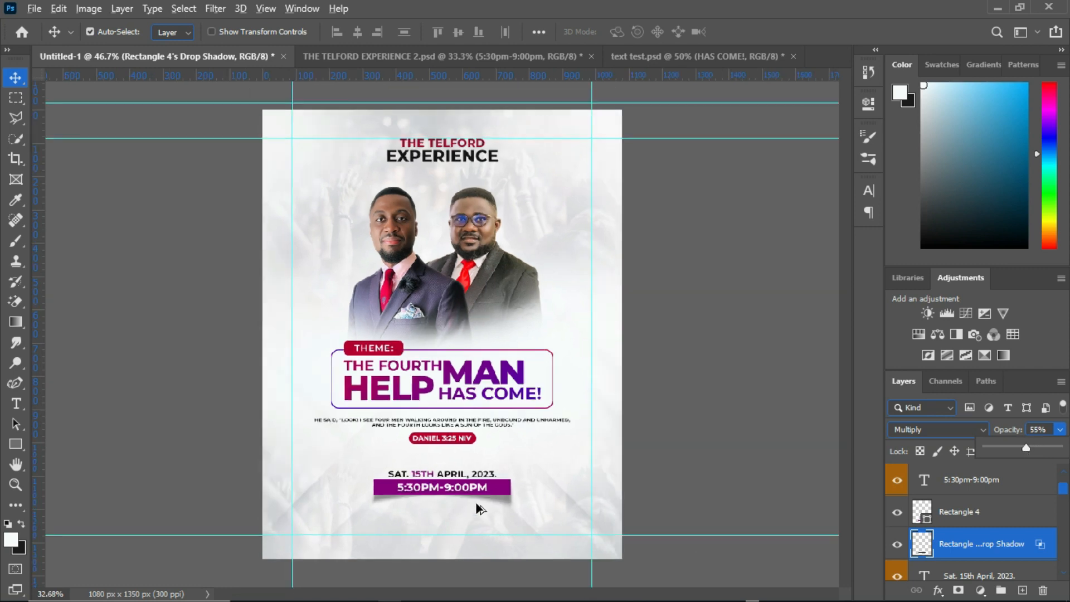
scroll(442, 335, "up", 3)
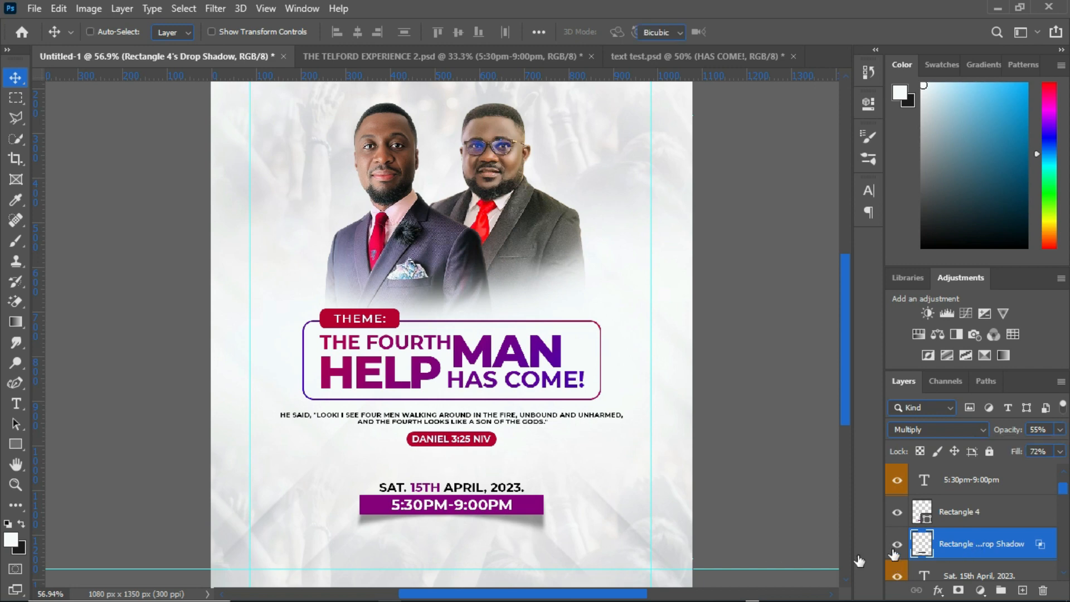
Refine the bar's shadow with a second warp, pulling its side and lower edges slightly inward and adjusting the lower curve.
key("ctrl+t")
scroll(509, 524, "up", 2)
right_click(504, 491)
left_click(577, 322)
scroll(382, 539, "up", 3)
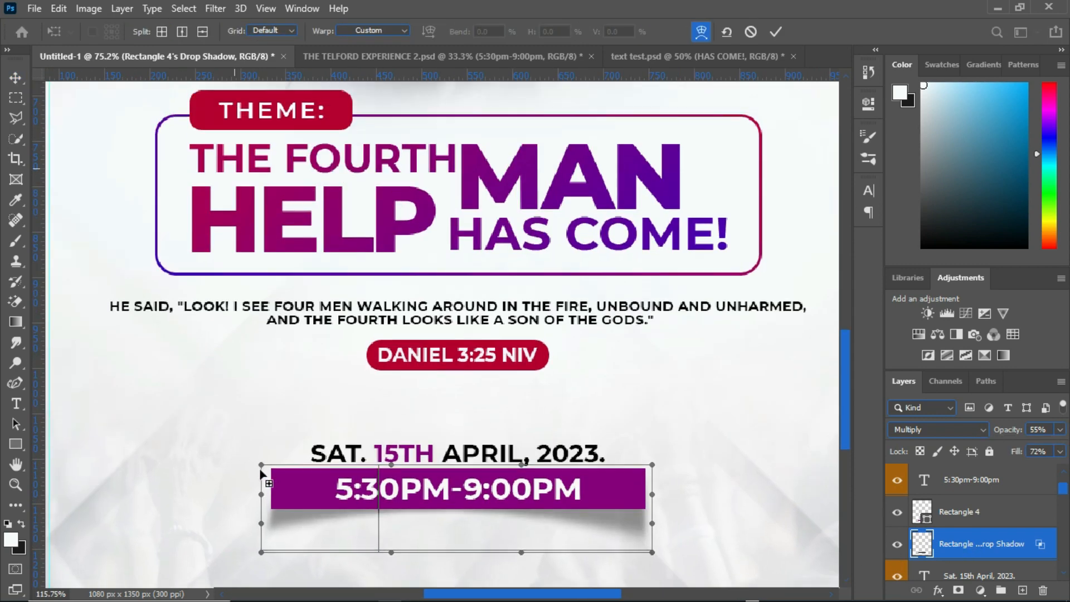
left_click_drag(261, 506, 263, 474)
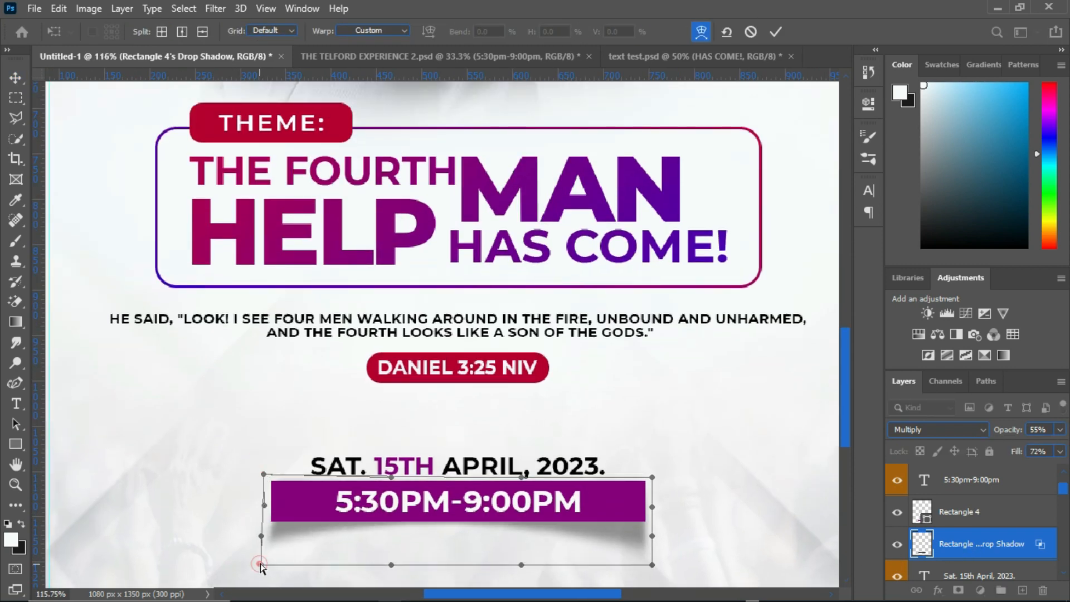
left_click_drag(259, 567, 268, 570)
left_click_drag(391, 565, 393, 577)
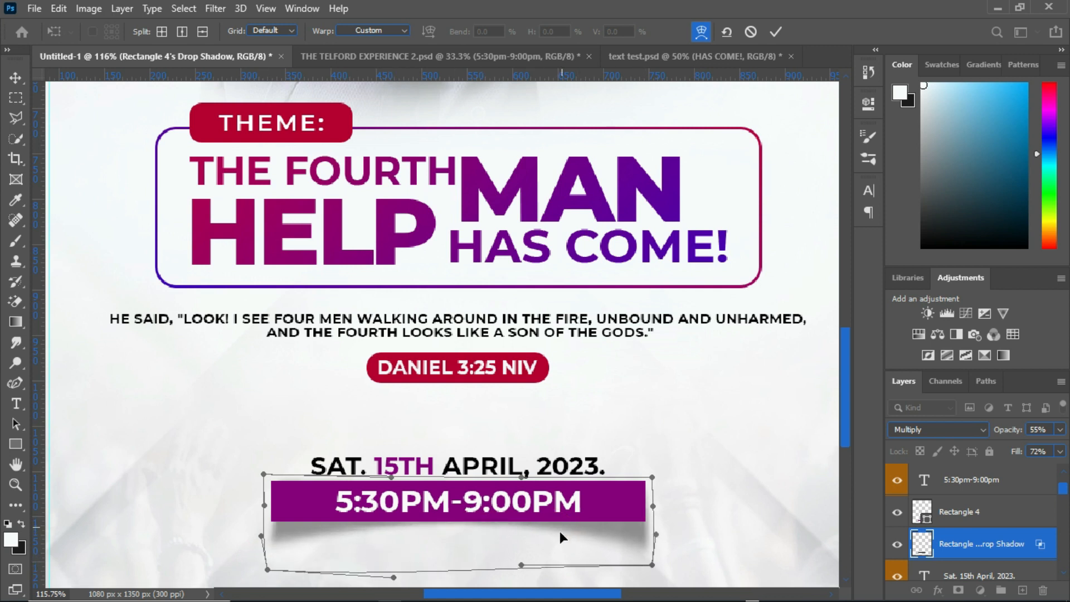
left_click_drag(652, 507, 648, 505)
left_click_drag(651, 564, 648, 567)
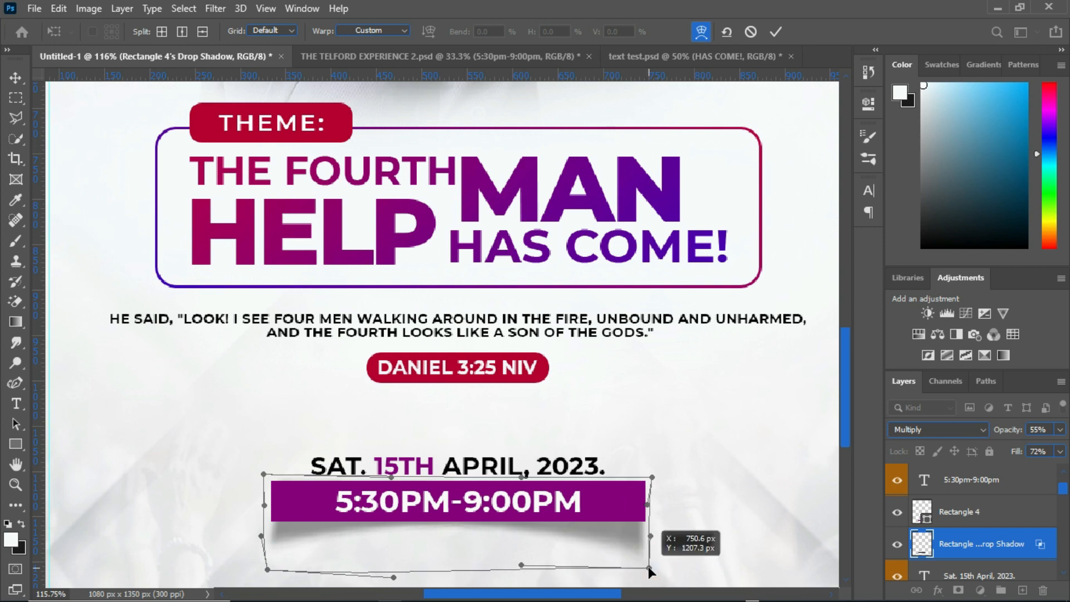
left_click_drag(261, 535, 262, 539)
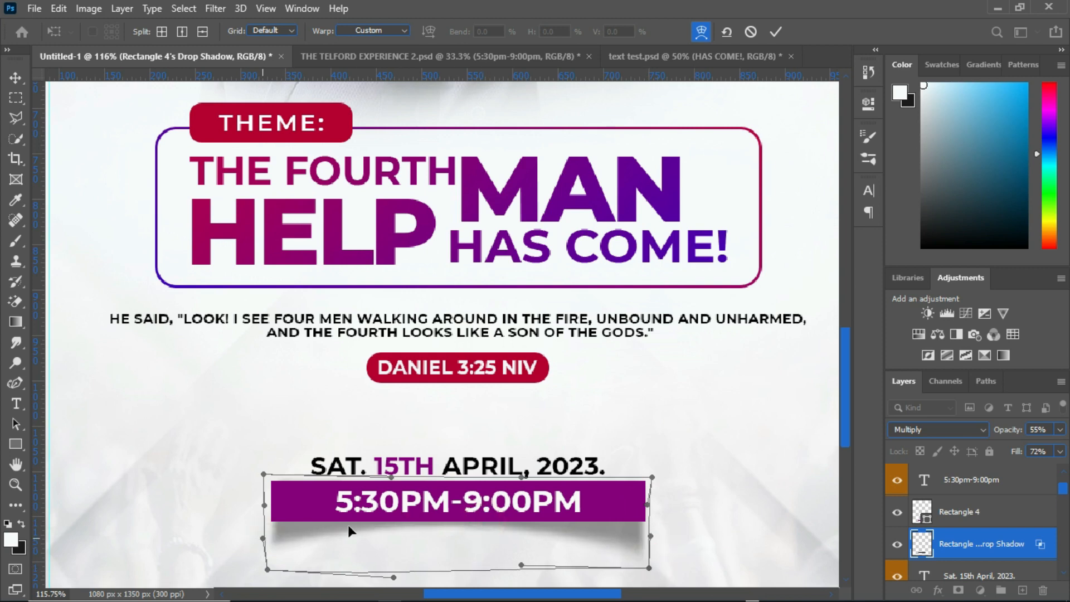
left_click(776, 32)
left_click(612, 56)
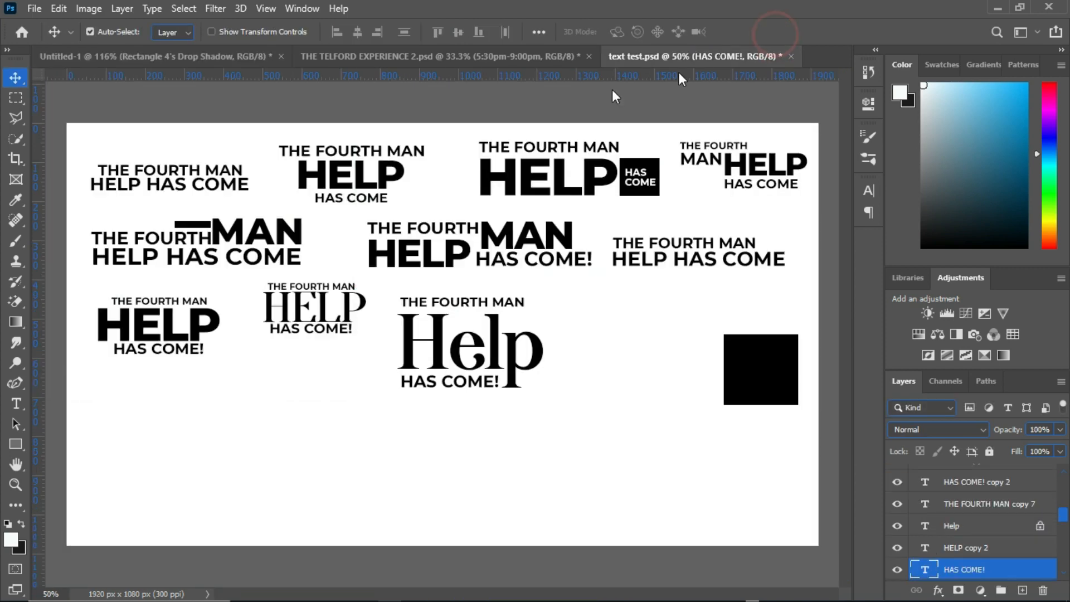
left_click(156, 57)
scroll(561, 556, "down", 6)
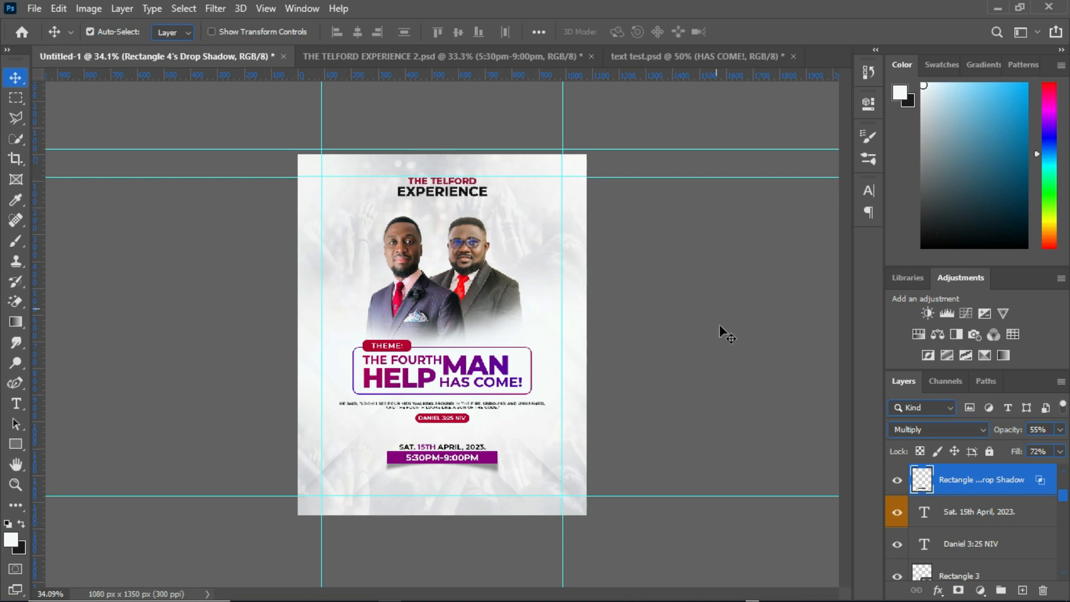
left_click(571, 58)
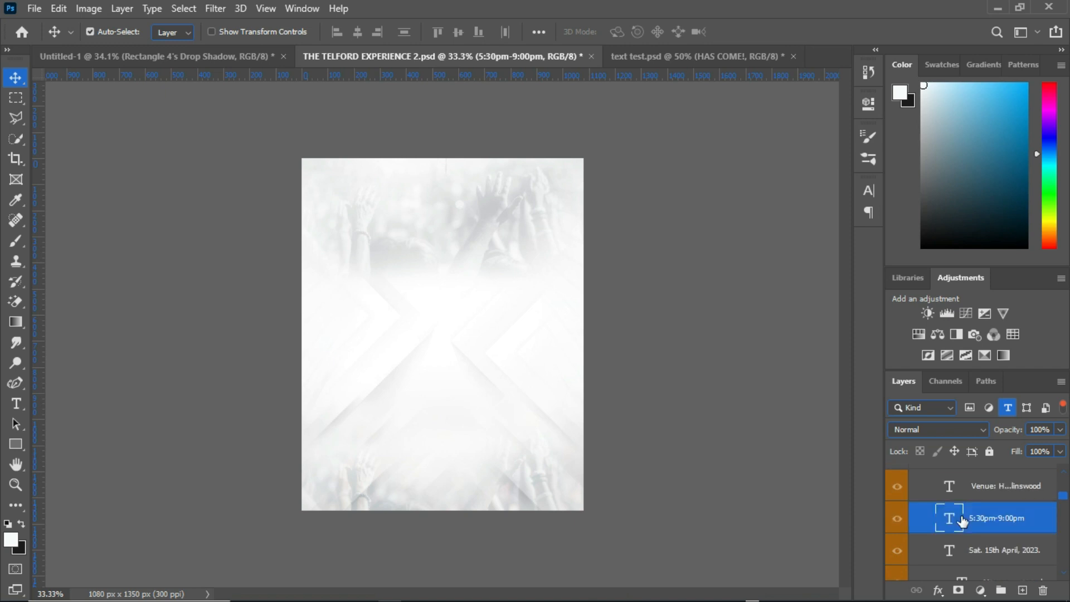
scroll(962, 521, "up", 1)
left_click(992, 519)
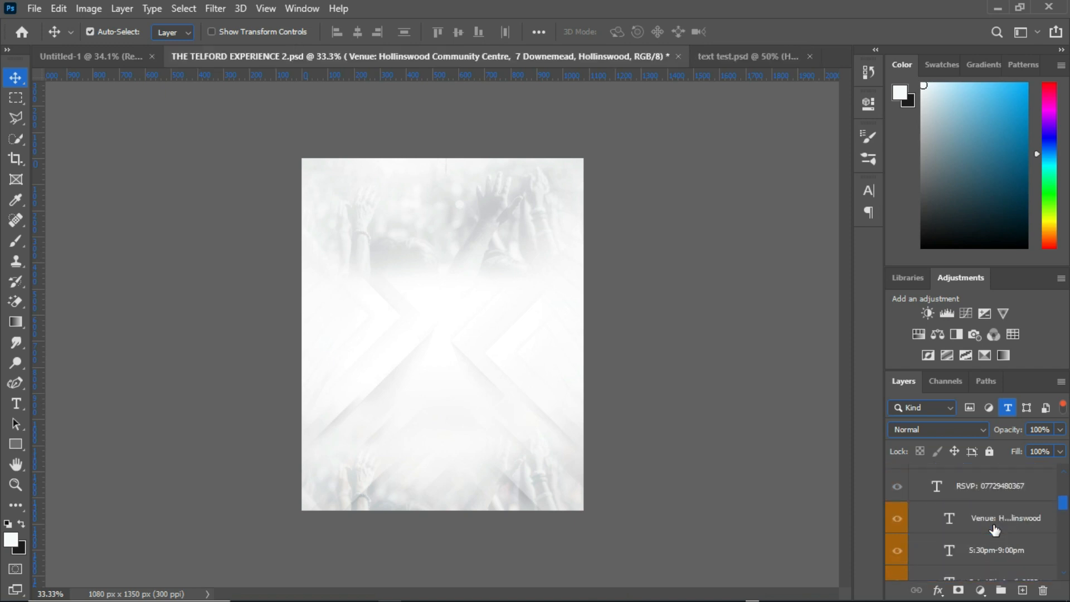
scroll(992, 527, "up", 1)
scroll(982, 545, "down", 4)
left_click_drag(989, 519, 421, 321)
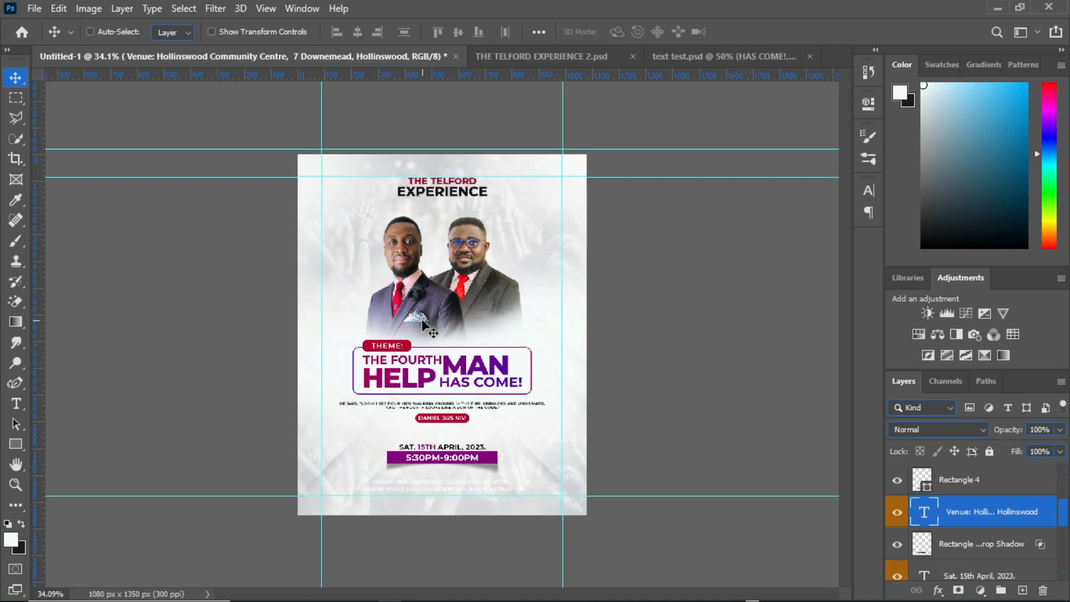
key("ctrl+z")
Copy the dark venue address text layer from THE TELFORD EXPERIENCE 2.psd below the purple bar and centre it horizontally on the flyer.
left_click(437, 53)
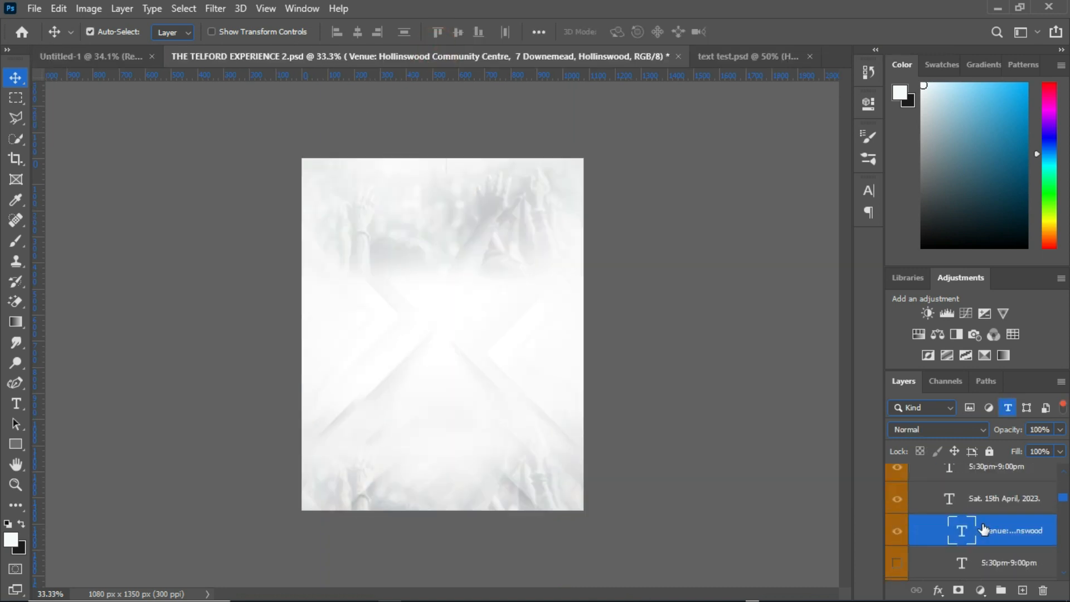
left_click_drag(983, 529, 502, 480)
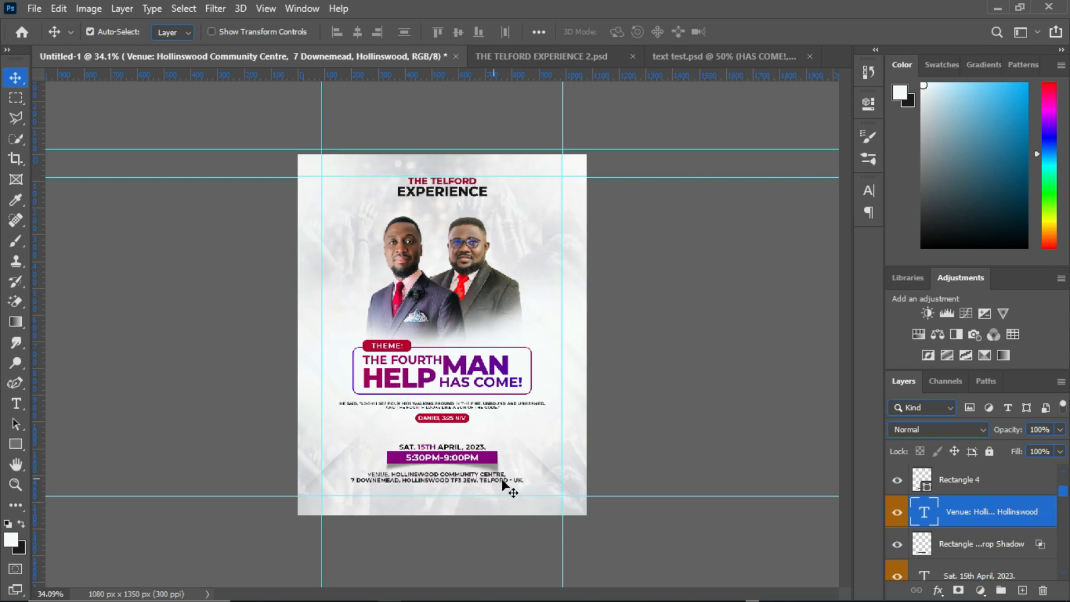
key("Down")
key("Down")
key("Down")
key("ctrl+a")
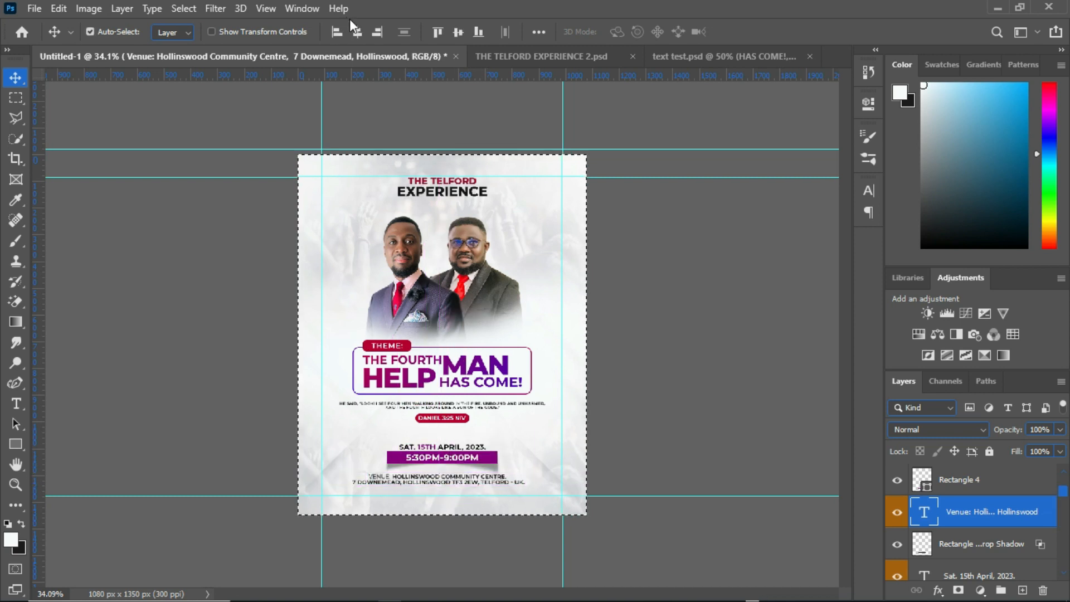
left_click(357, 32)
key("ctrl+d")
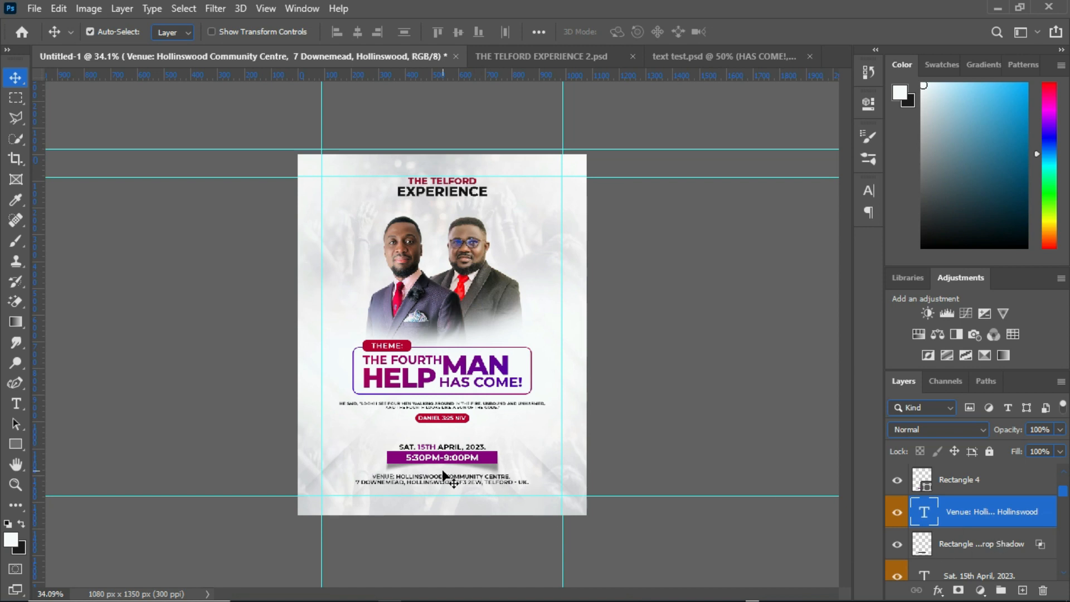
Move the date line and the purple bar with its time text and shadow up about 40 px, and raise the venue text slightly.
scroll(442, 475, "up", 3)
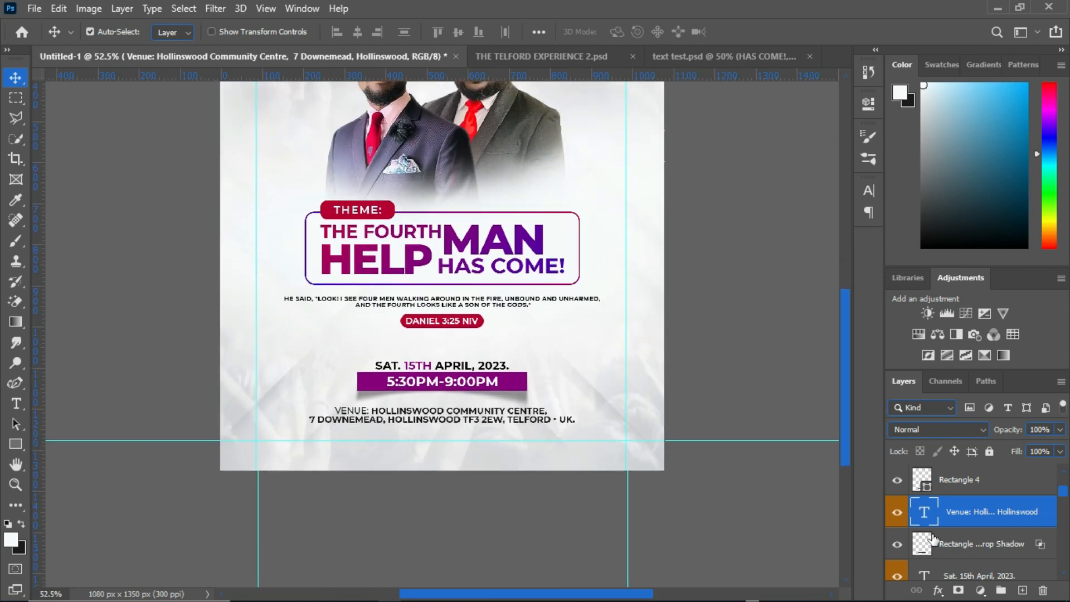
scroll(934, 538, "down", 3)
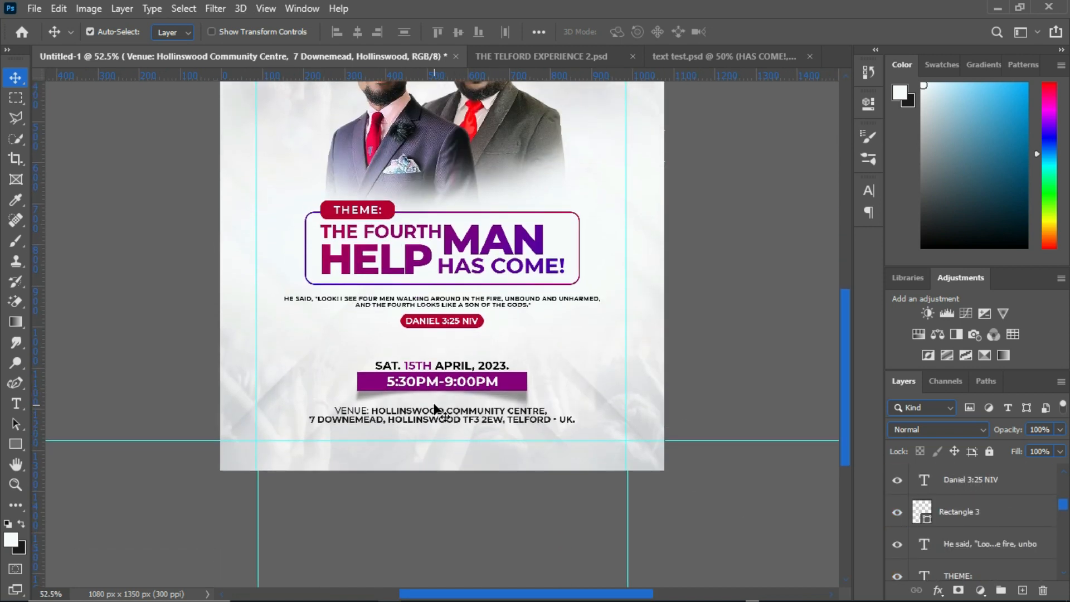
left_click(461, 363)
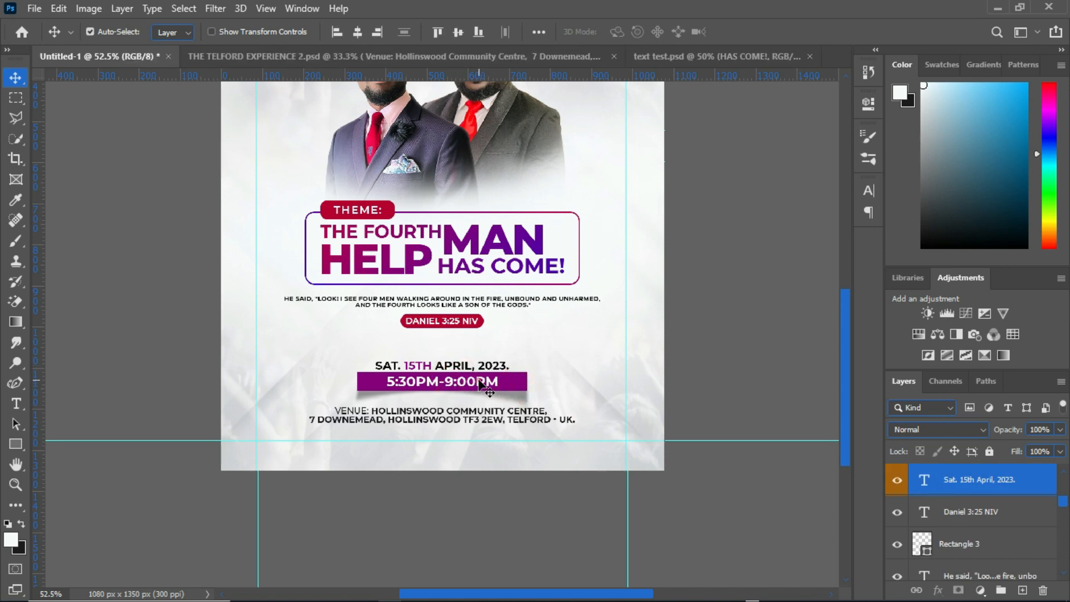
left_click(513, 397)
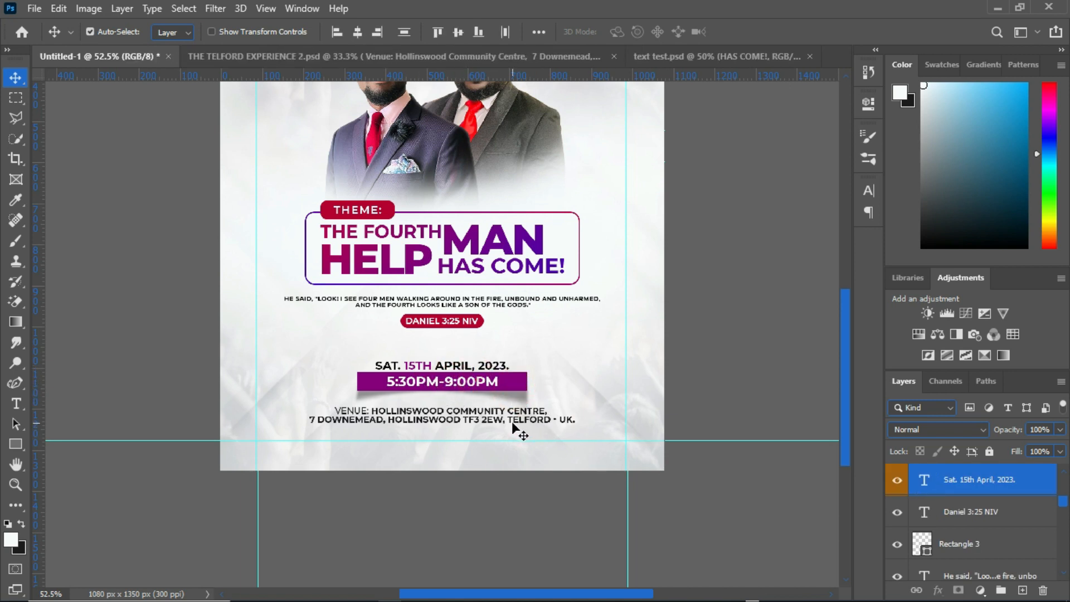
key("shift+Up")
key("shift+Up")
key("shift+Up")
key("shift+Up")
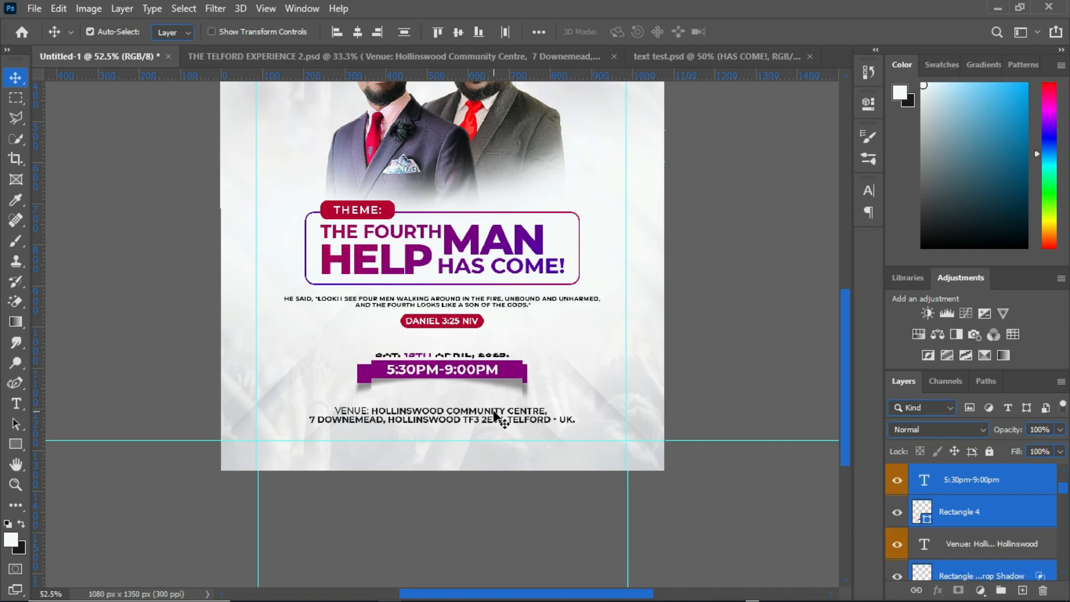
left_click_drag(497, 425, 496, 417)
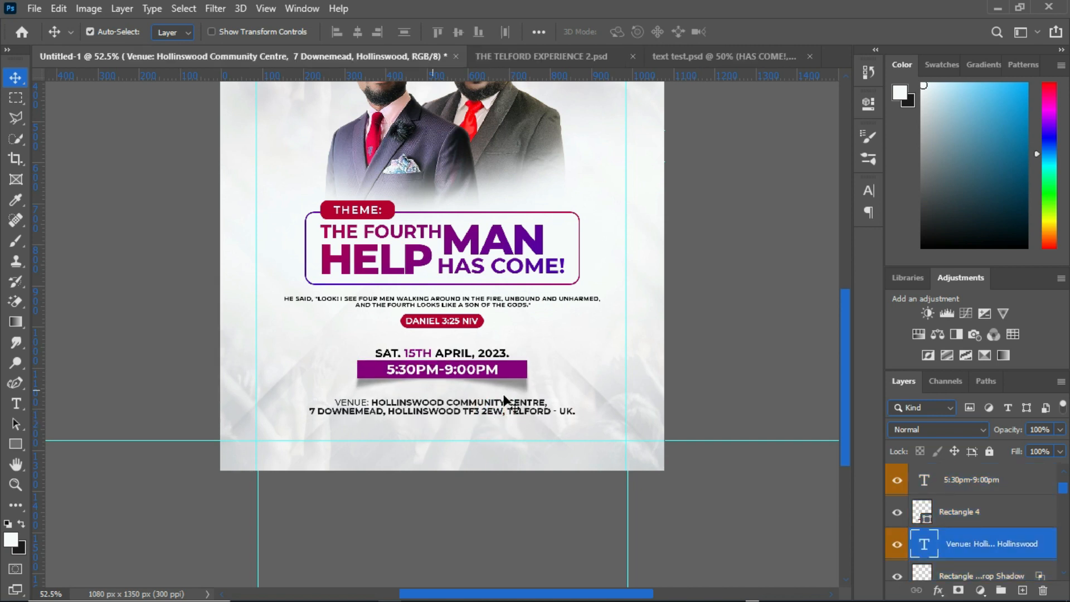
Copy the RSVP phone number text layer from THE TELFORD EXPERIENCE 2.psd below the venue text and centre it horizontally on the flyer.
left_click(548, 58)
scroll(998, 528, "down", 2)
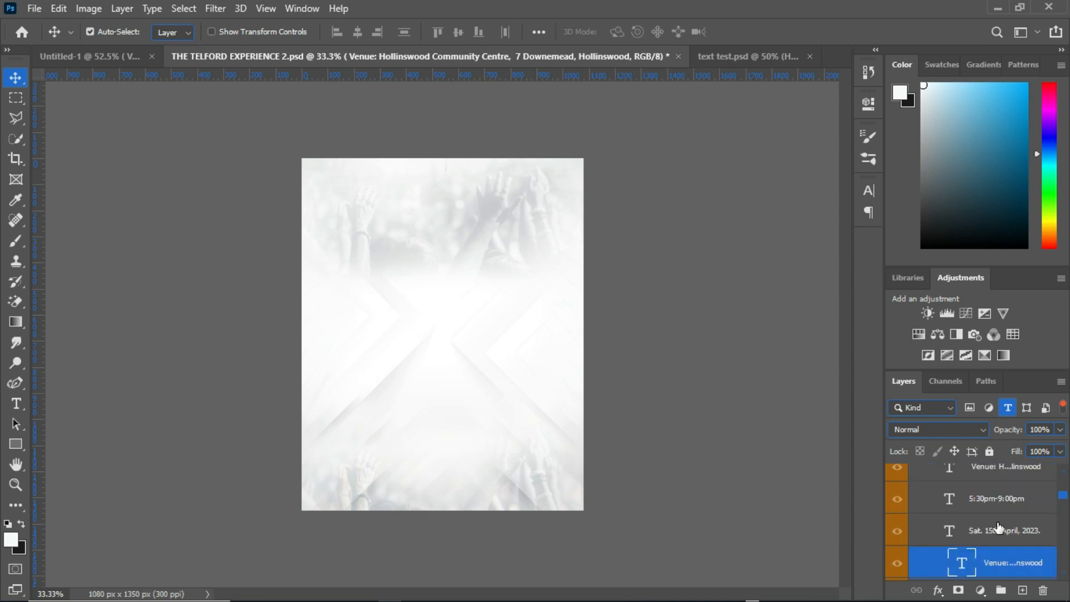
scroll(998, 528, "up", 2)
left_click_drag(1015, 497, 464, 543)
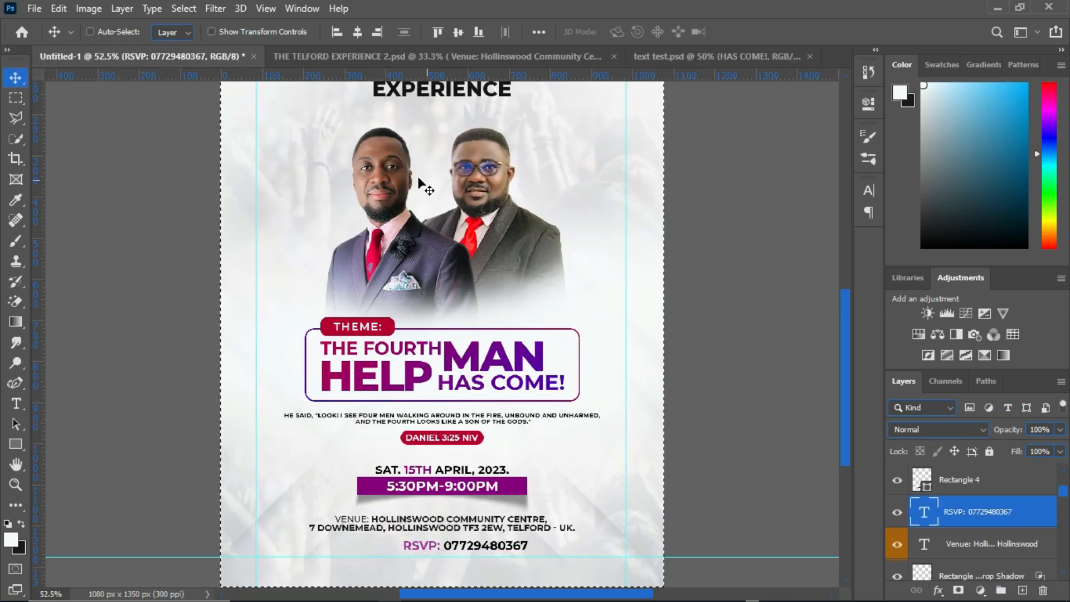
key("ctrl+a")
left_click(357, 32)
Clear the selection and nudge the venue text up 5 px, away from the RSVP line.
left_click(438, 522)
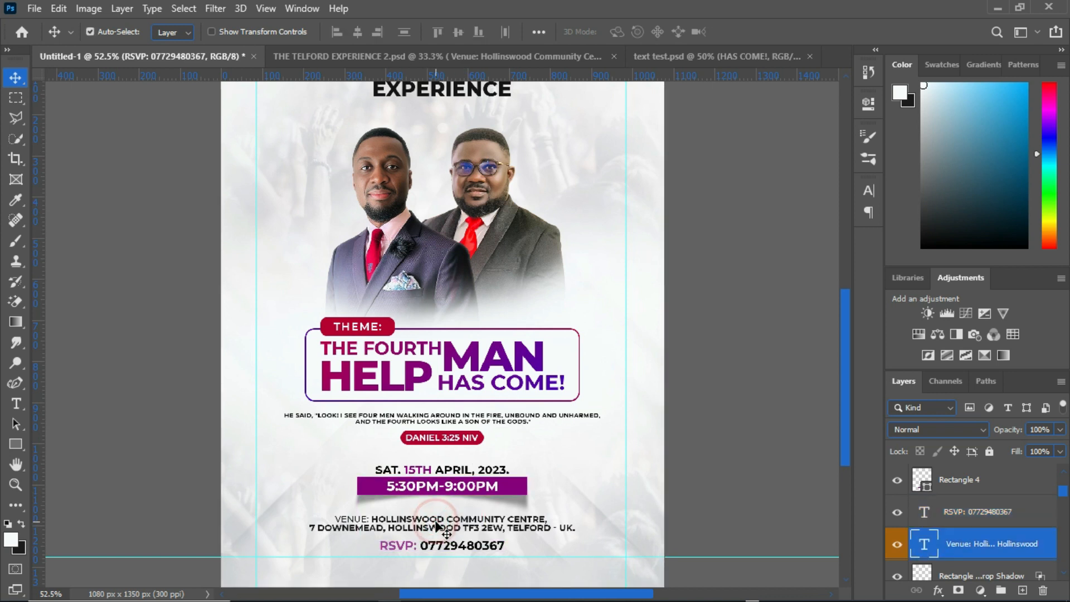
key("ctrl+d")
key("Up")
key("Up")
key("Up")
key("Up")
key("Up")
Open the venue text for editing and compare the font weight of the word "VENUE" with the address, leaving the text as it is.
double_click(371, 523)
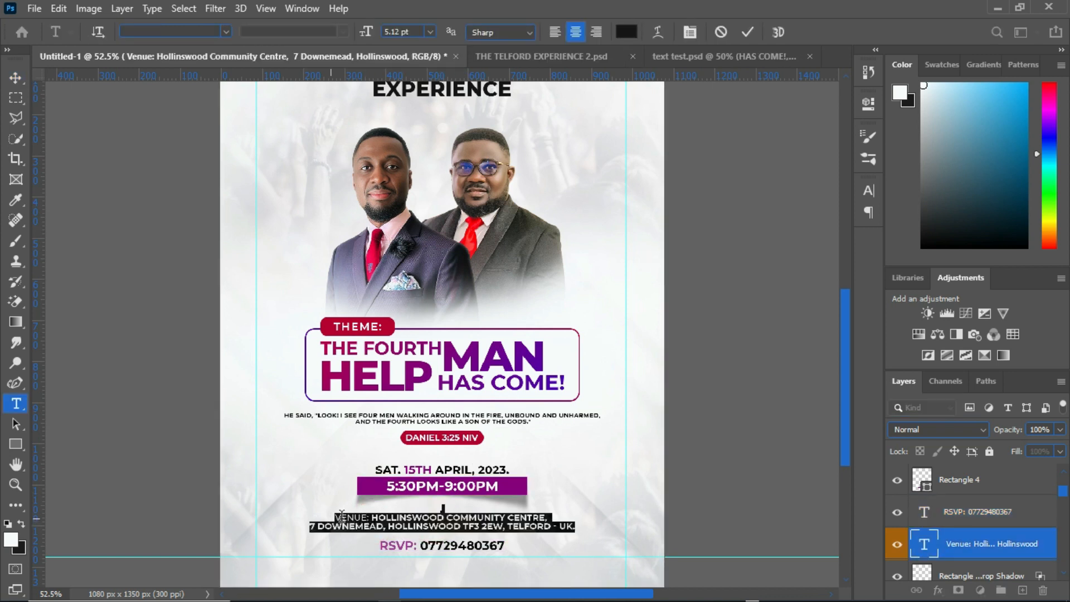
left_click_drag(368, 518, 351, 526)
left_click(371, 517)
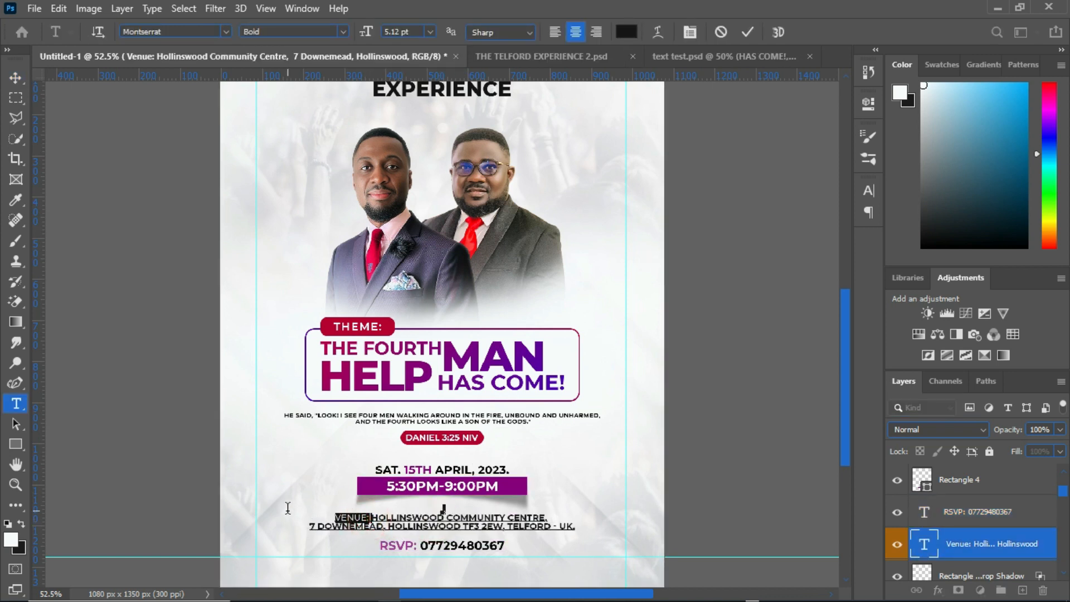
scroll(363, 534, "up", 5)
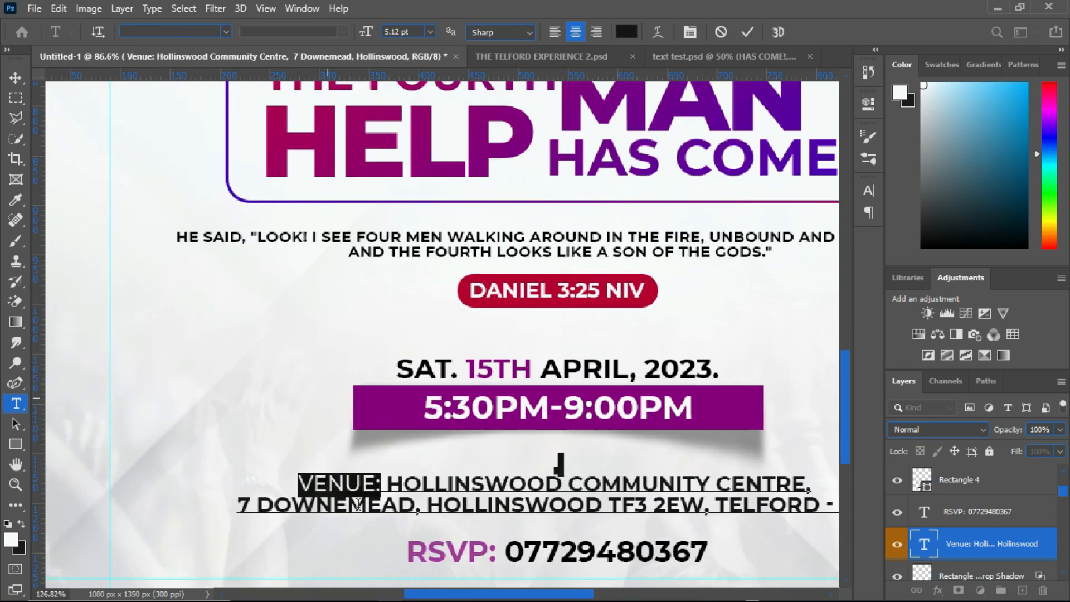
left_click(354, 495)
triple_click(354, 495)
left_click(362, 495)
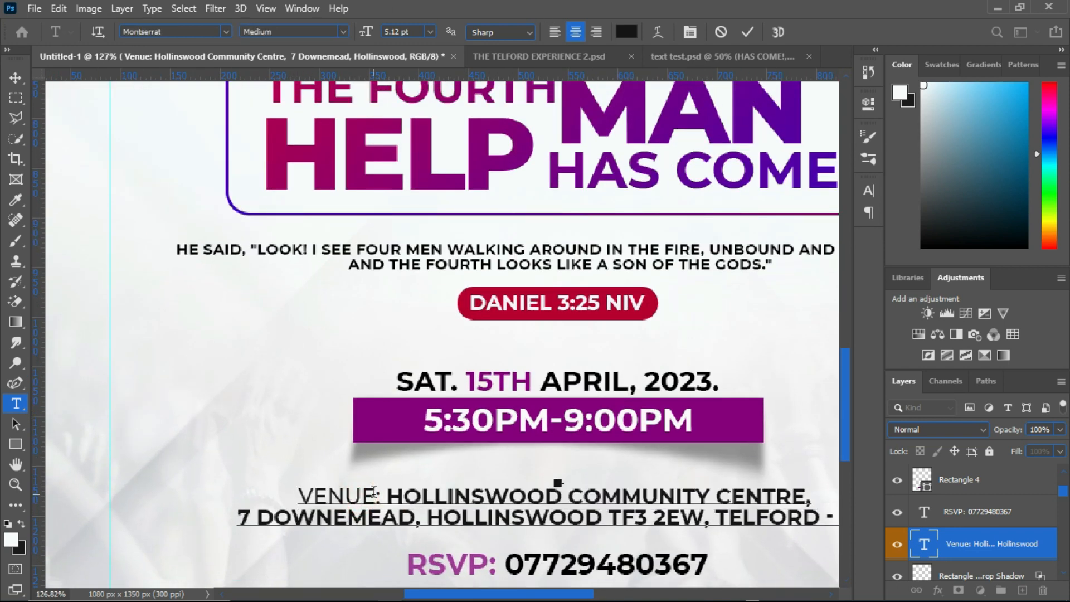
left_click_drag(375, 495, 300, 495)
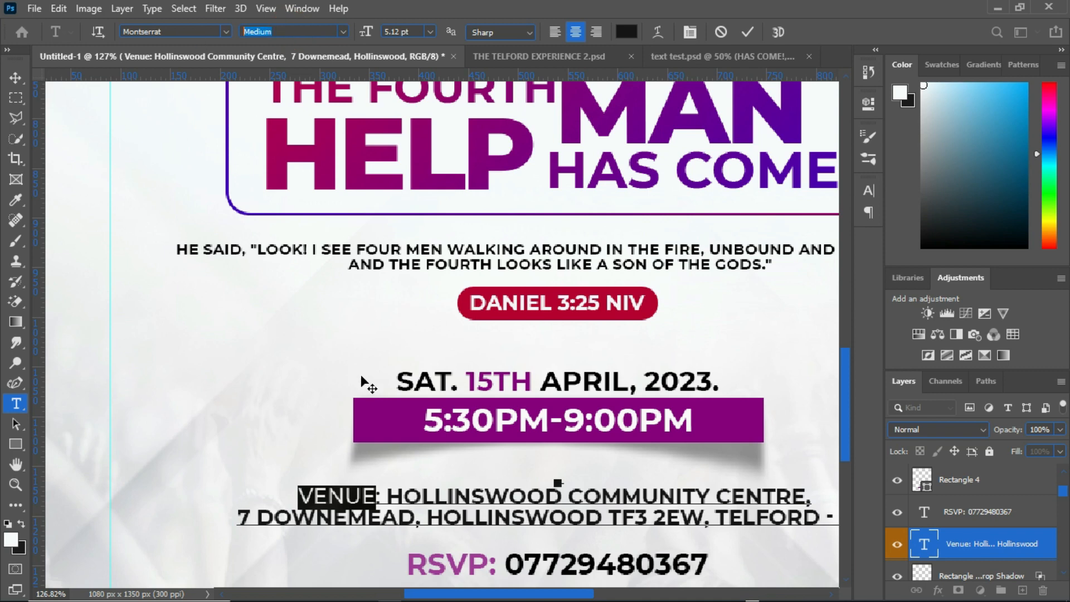
left_click_drag(403, 495, 618, 512)
left_click(476, 475)
scroll(486, 463, "down", 3)
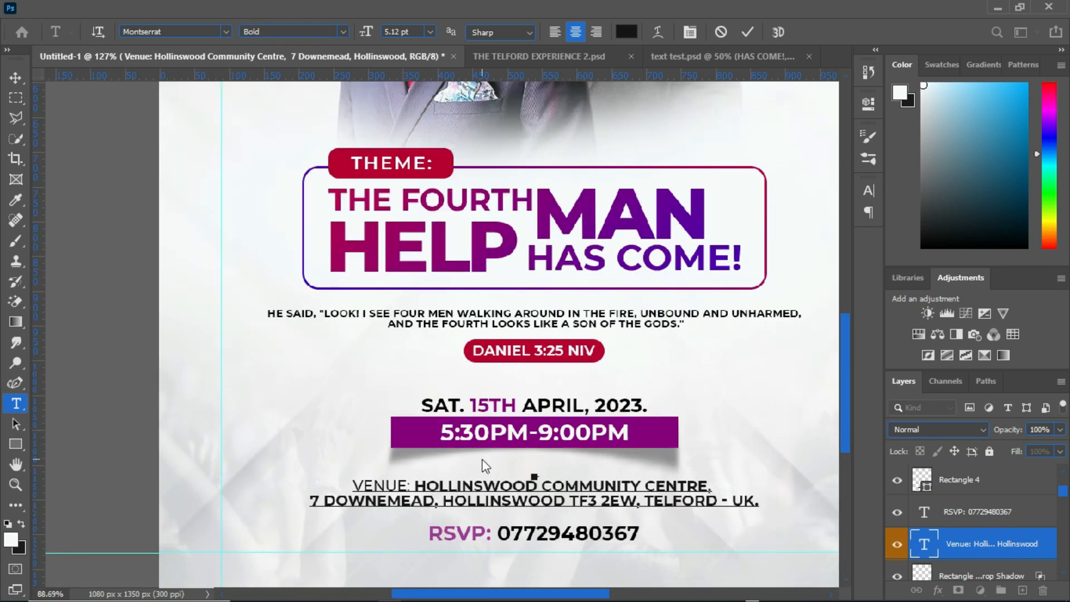
scroll(524, 457, "down", 6)
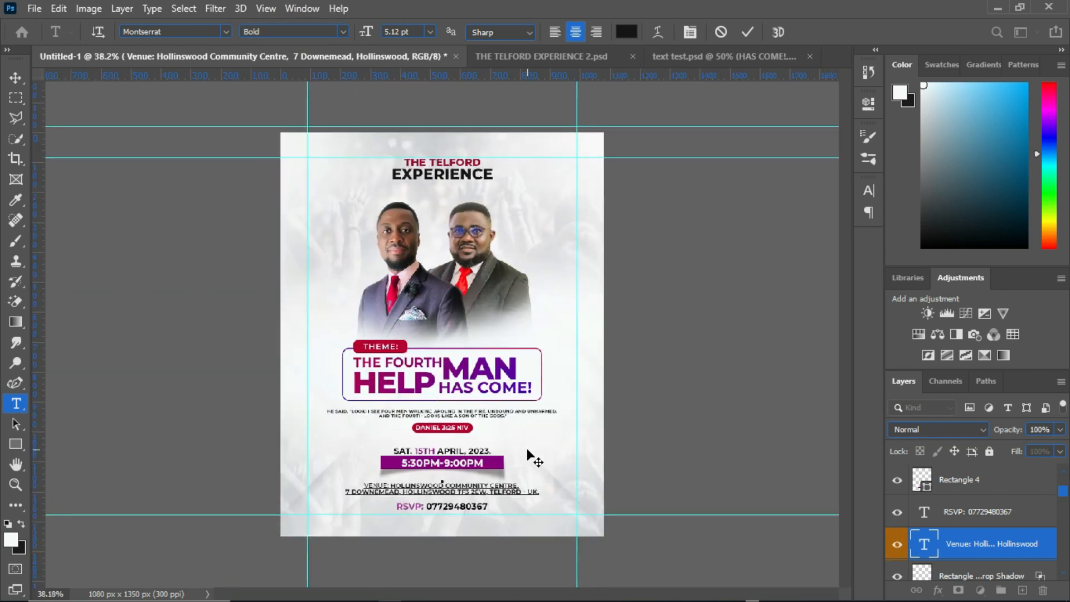
left_click(681, 318)
key("v")
scroll(468, 423, "down", 1)
scroll(440, 455, "up", 1)
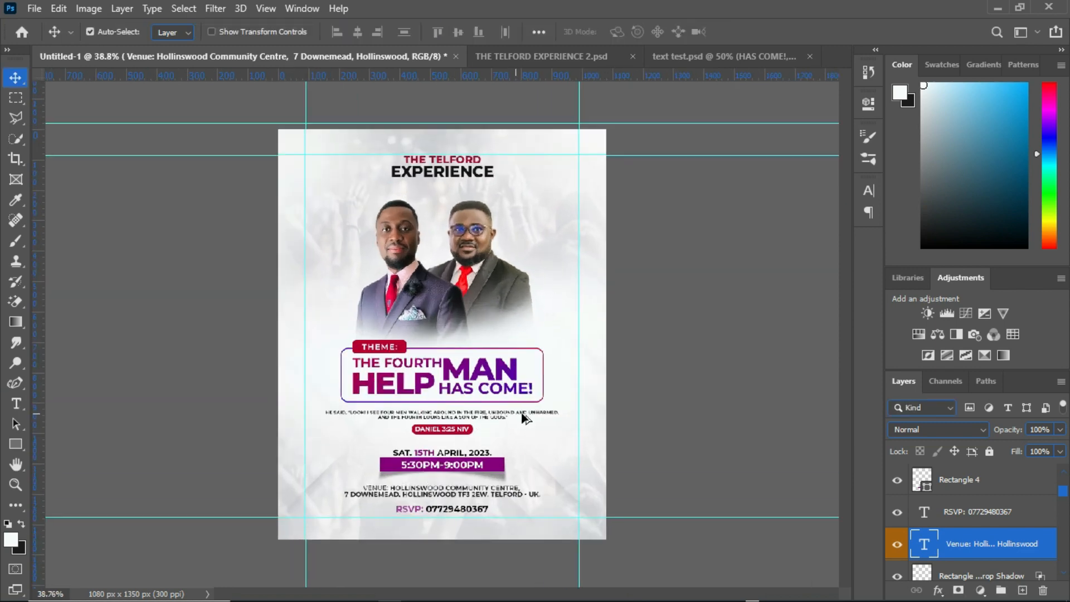
scroll(524, 418, "up", 1)
scroll(477, 317, "down", 2)
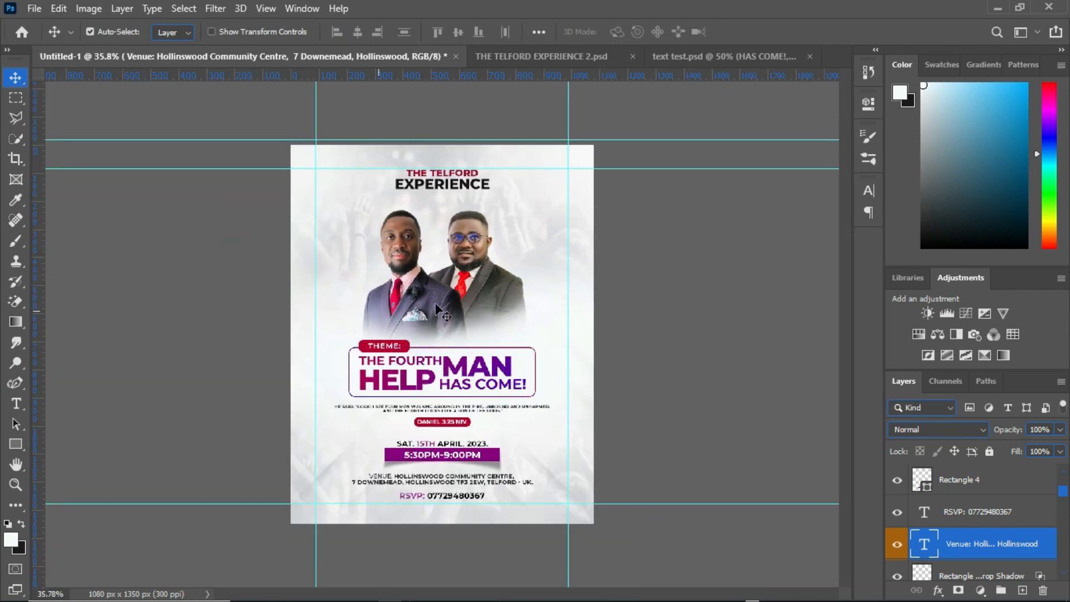
scroll(946, 536, "up", 3)
Enlarge the layer list and group the layers from the caption group up to the THEME: text layer.
left_click_drag(1025, 370, 1019, 117)
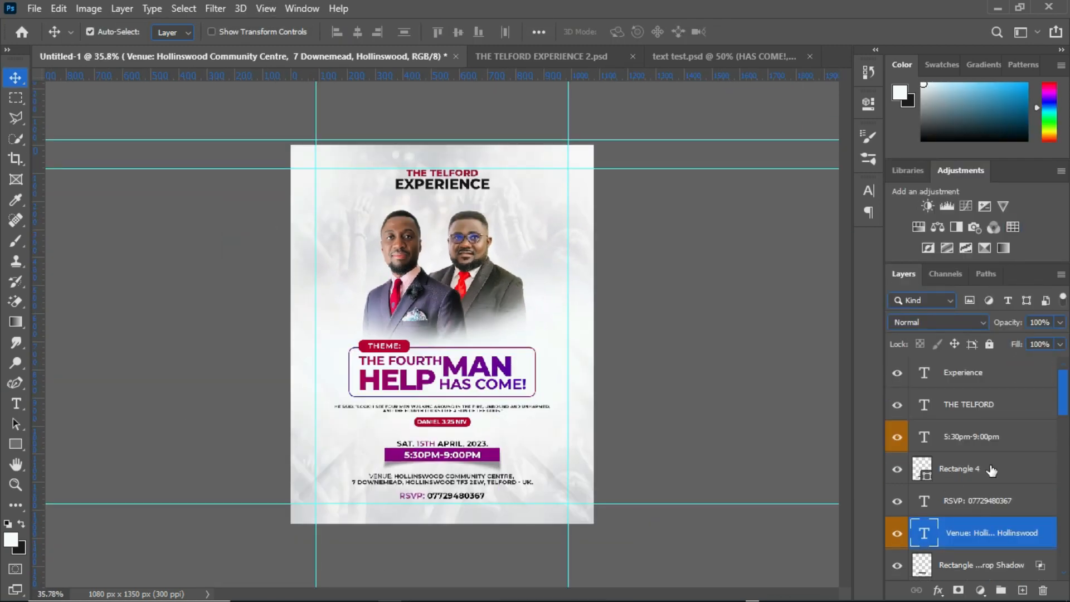
scroll(991, 468, "down", 3)
scroll(992, 468, "down", 3)
left_click(986, 504)
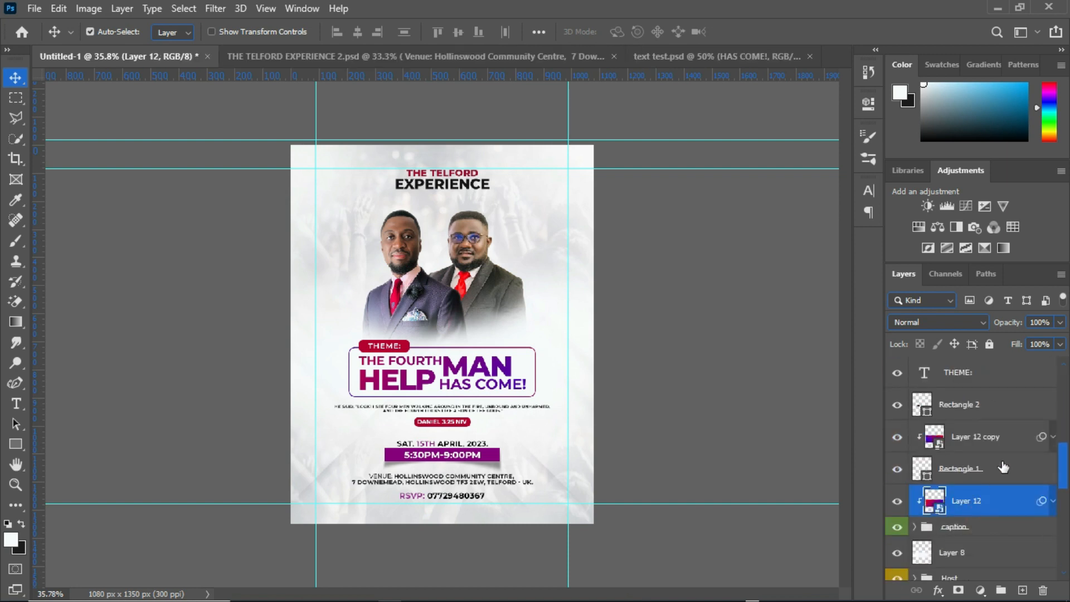
left_click(996, 536)
scroll(996, 529, "up", 3)
left_click(995, 468, "shift")
key("ctrl+g")
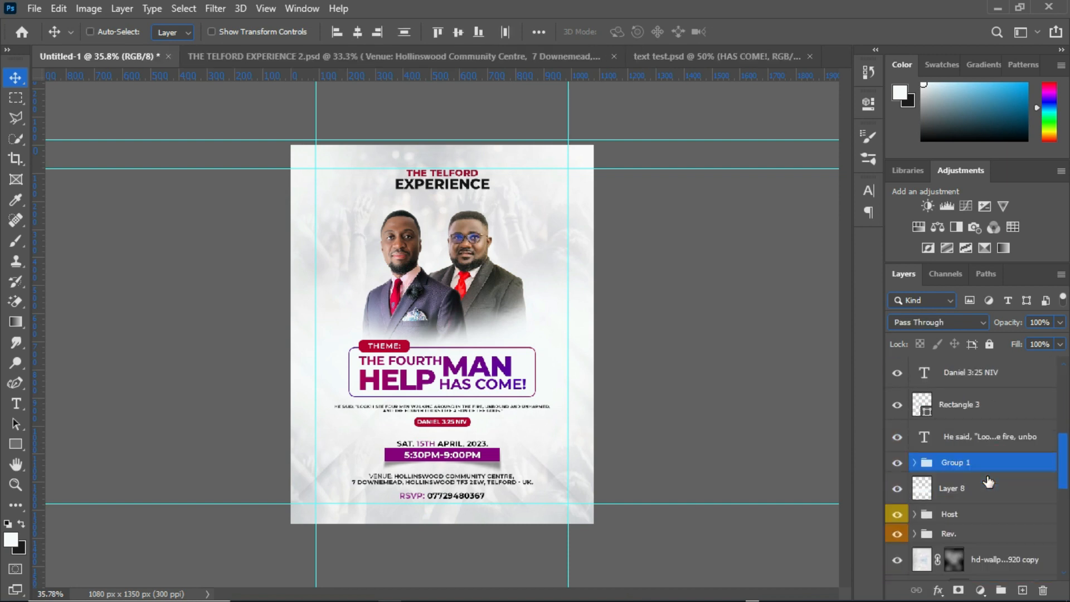
Rename the new theme group as CAP and give it a violet color label.
double_click(956, 463)
type("CAP")
key("Return")
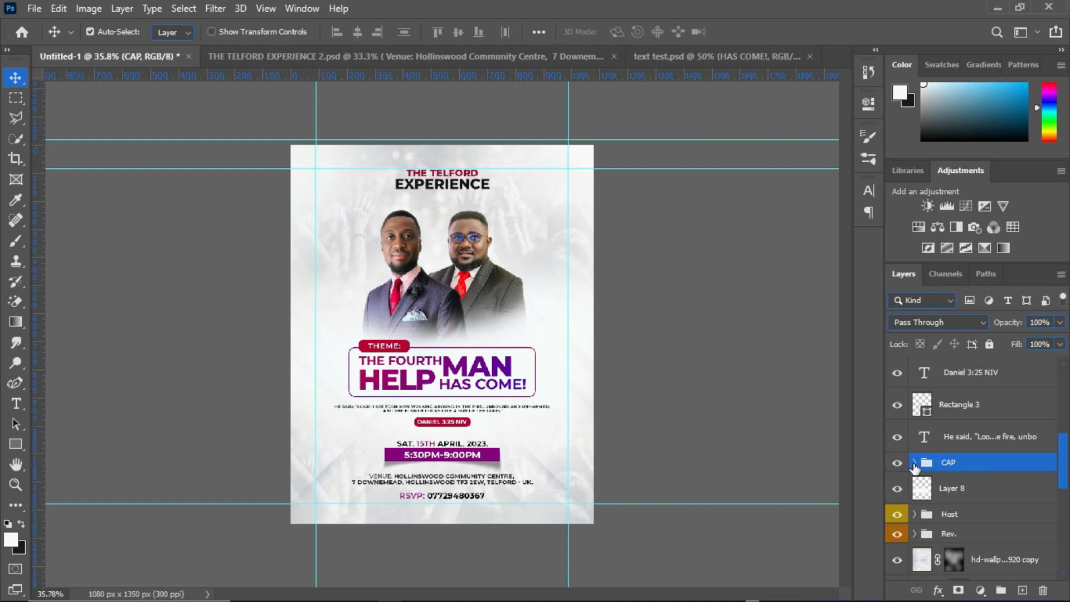
right_click(897, 462)
left_click(932, 462)
Group the verse text, Rectangle 3 and Daniel 3:25 NIV layers as QUOTE with a yellow color label.
scroll(964, 538, "up", 3)
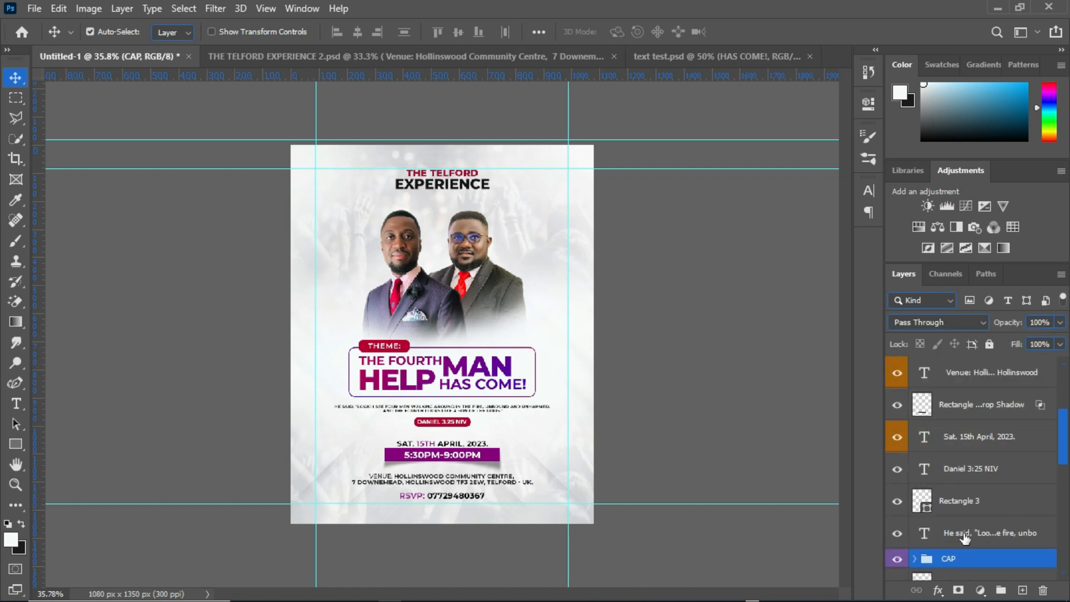
left_click(968, 533)
left_click(981, 467, "shift")
key("ctrl+g")
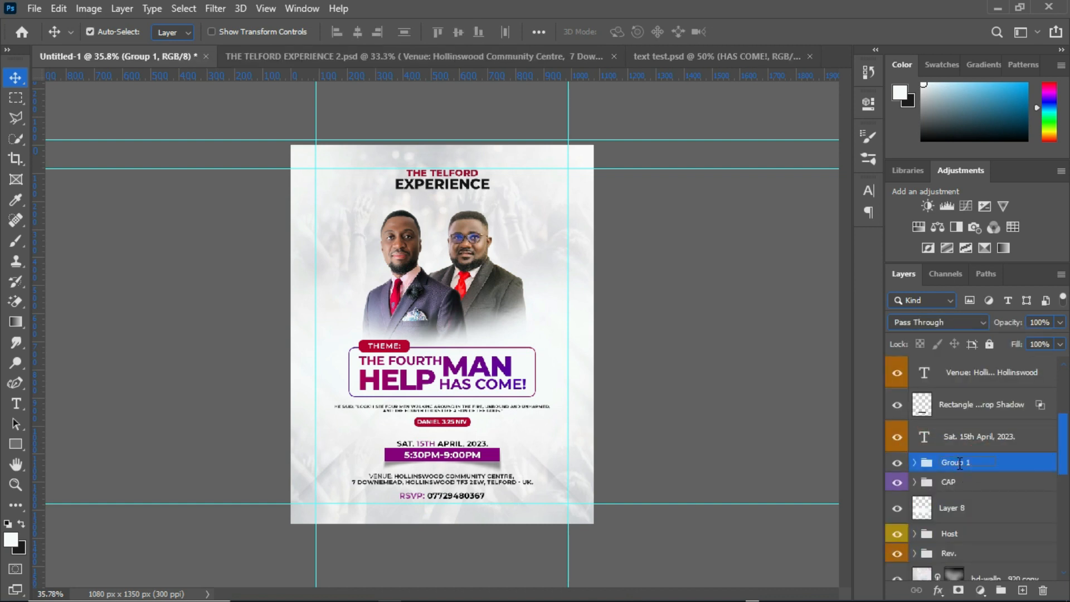
key("Return")
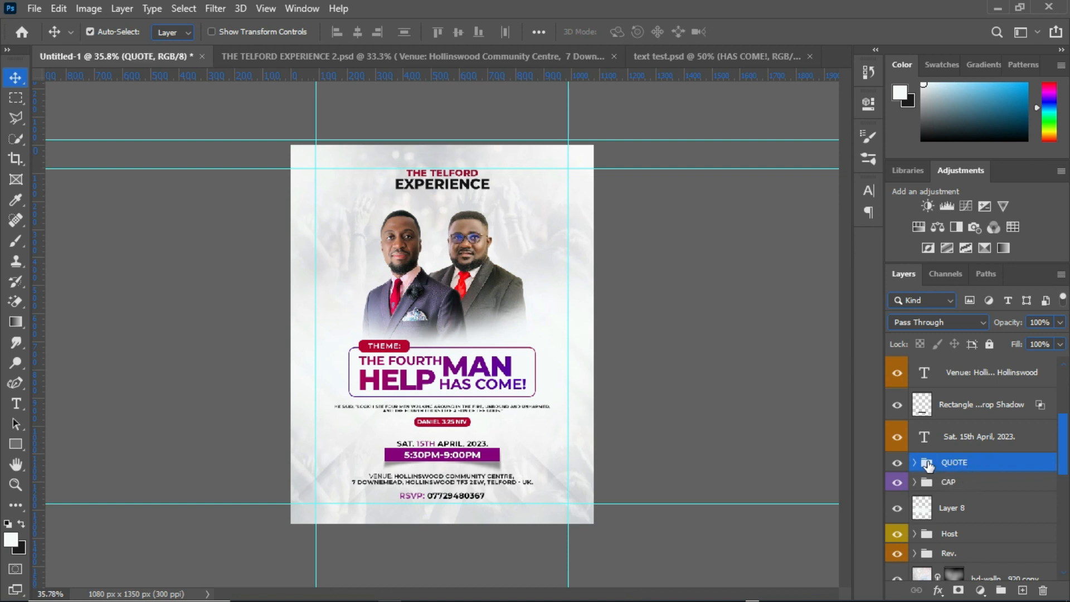
right_click(898, 463)
left_click(962, 398)
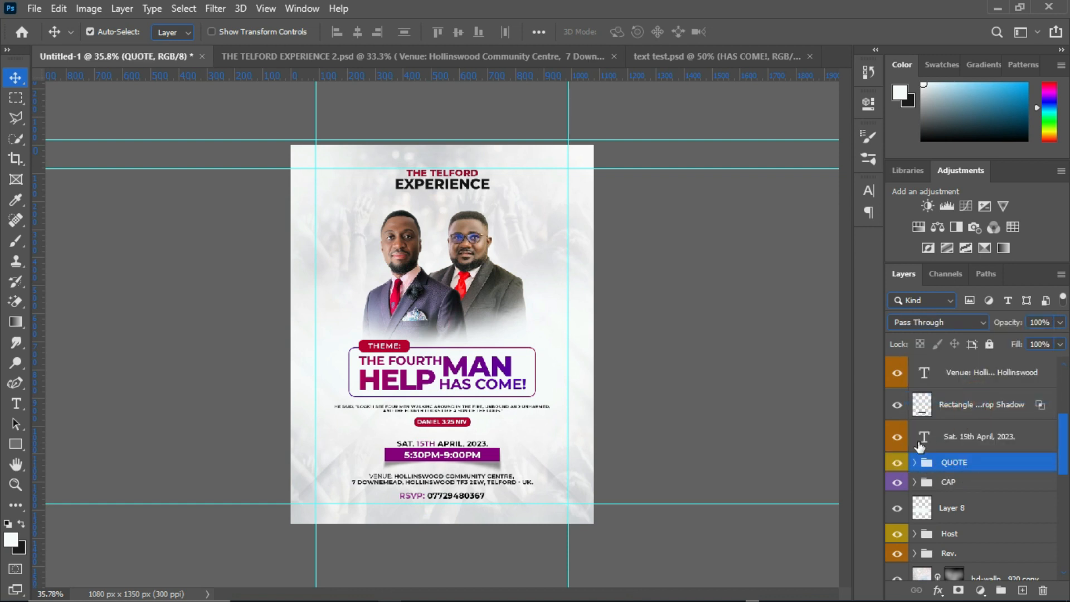
Group the layers from the Sat. 15th April date up to 5:30pm-9:00pm as EVENT with a green color label.
left_click(954, 437)
scroll(958, 438, "up", 2)
scroll(1005, 413, "up", 2)
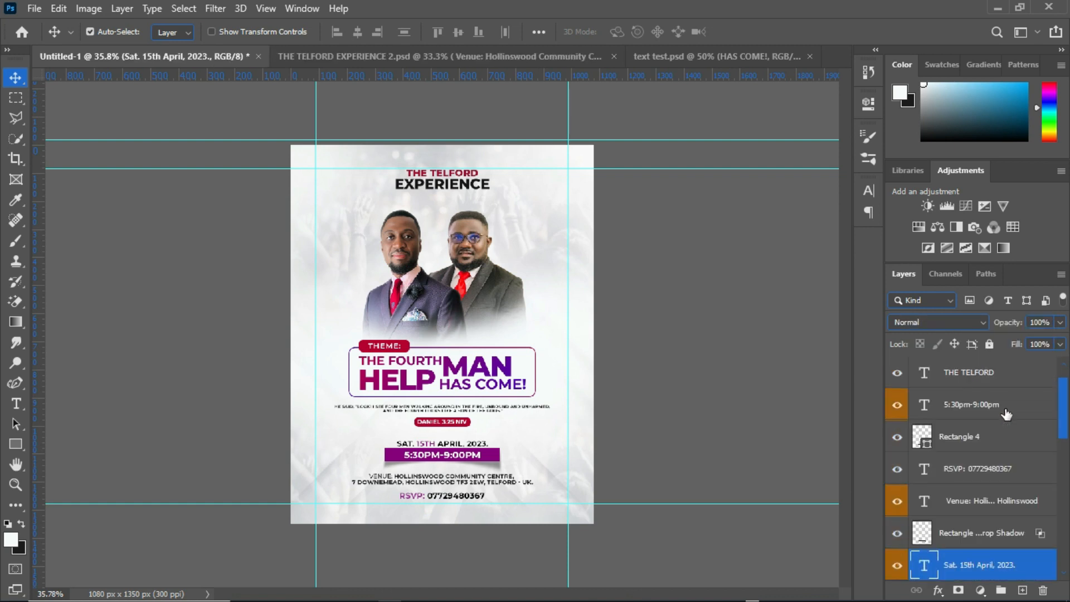
left_click(978, 406, "shift")
key("ctrl+g")
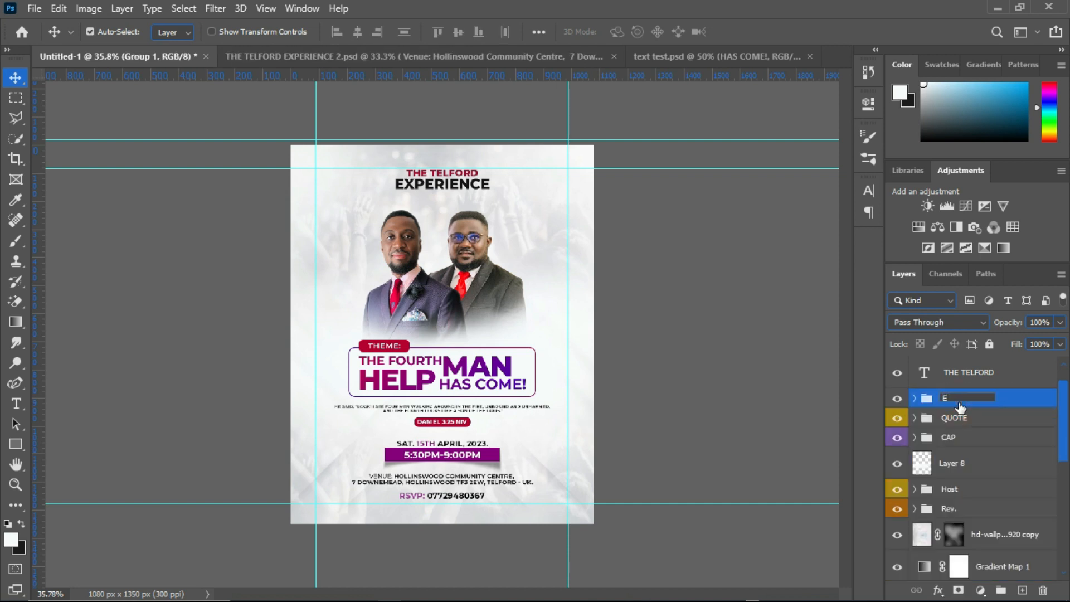
key("Return")
right_click(895, 399)
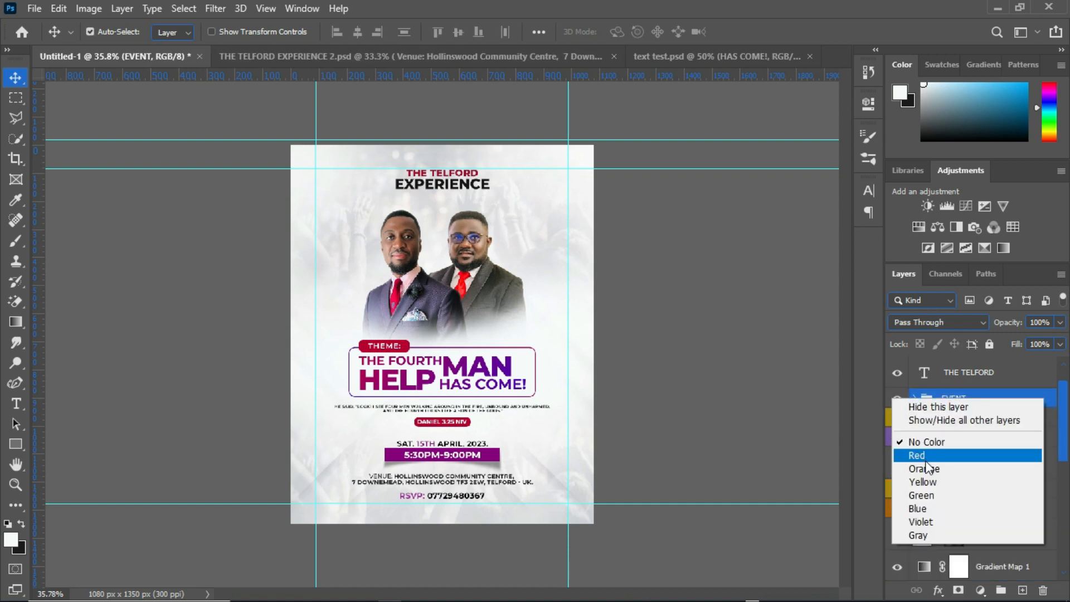
left_click(914, 490)
Group the background artwork layers from the hd-wallpaper copy down to Layer 1, leaving out the locked Background layer.
scroll(953, 413, "up", 1)
scroll(996, 418, "down", 3)
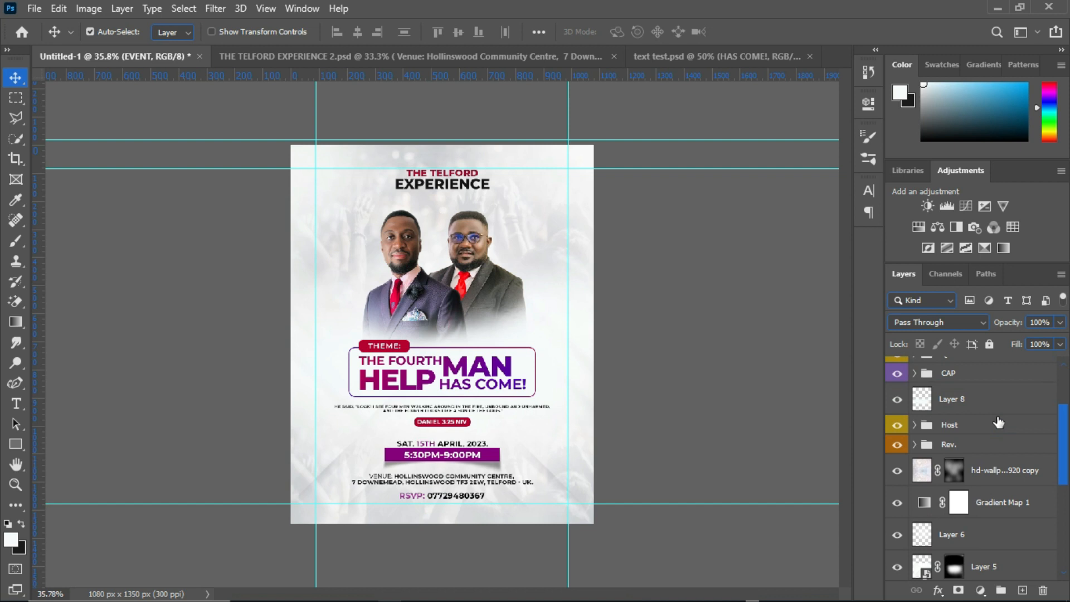
scroll(996, 473, "down", 6)
scroll(1003, 472, "up", 6)
left_click(1011, 471)
scroll(1012, 501, "down", 6)
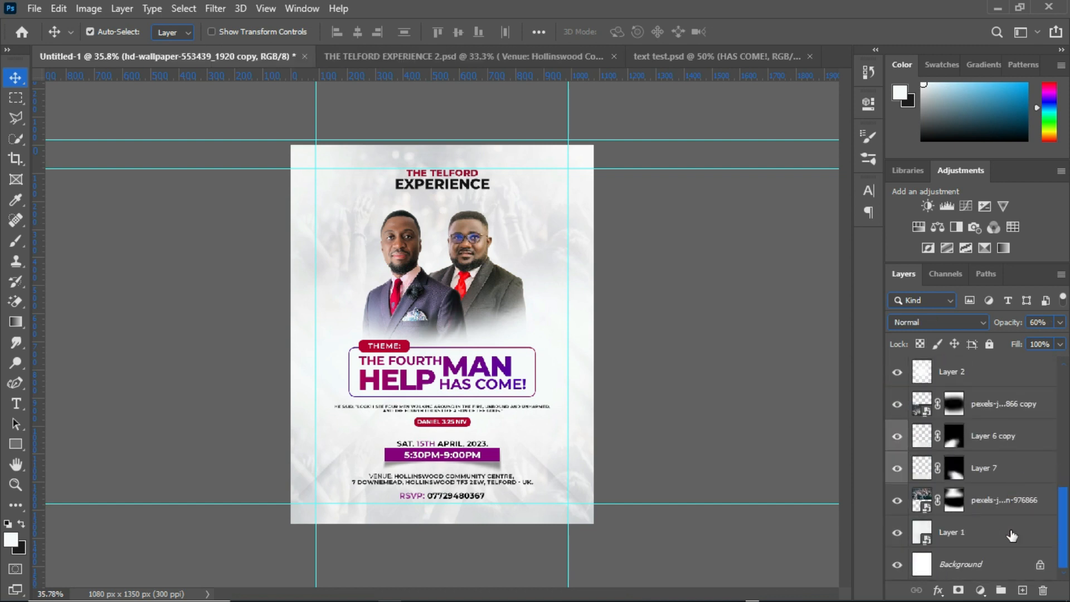
left_click(1012, 534, "shift")
key("ctrl+g")
Rename the background artwork group as BG and give it a gray color label.
double_click(952, 538)
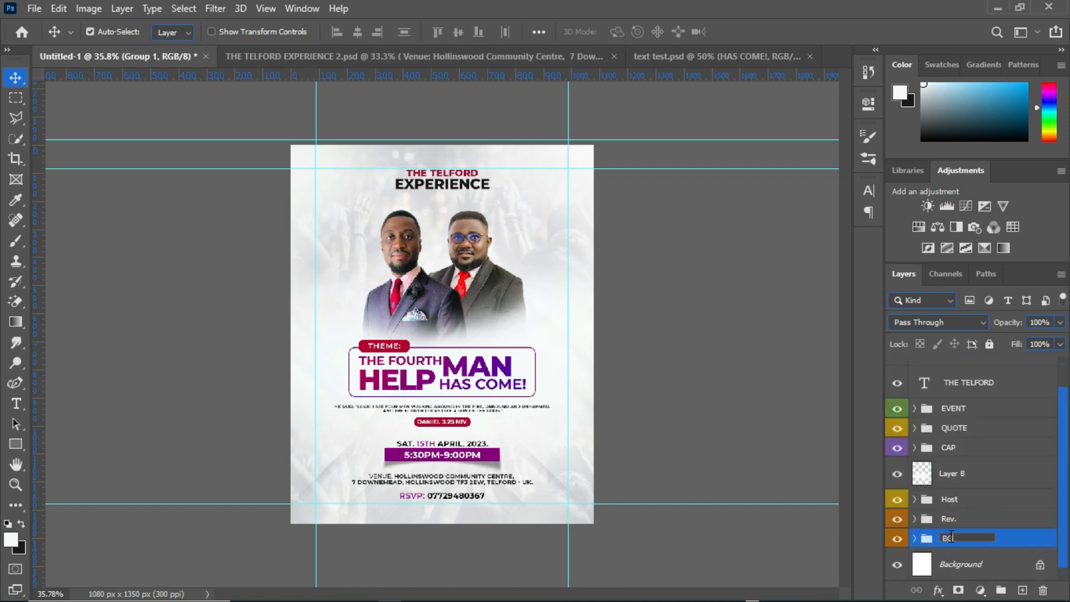
type("BG")
key("Return")
right_click(896, 538)
left_click(941, 526)
Add a Solid Color fill layer above the Experience text, using the color e12cff copied from the telford note in Notepad.
scroll(981, 471, "up", 1)
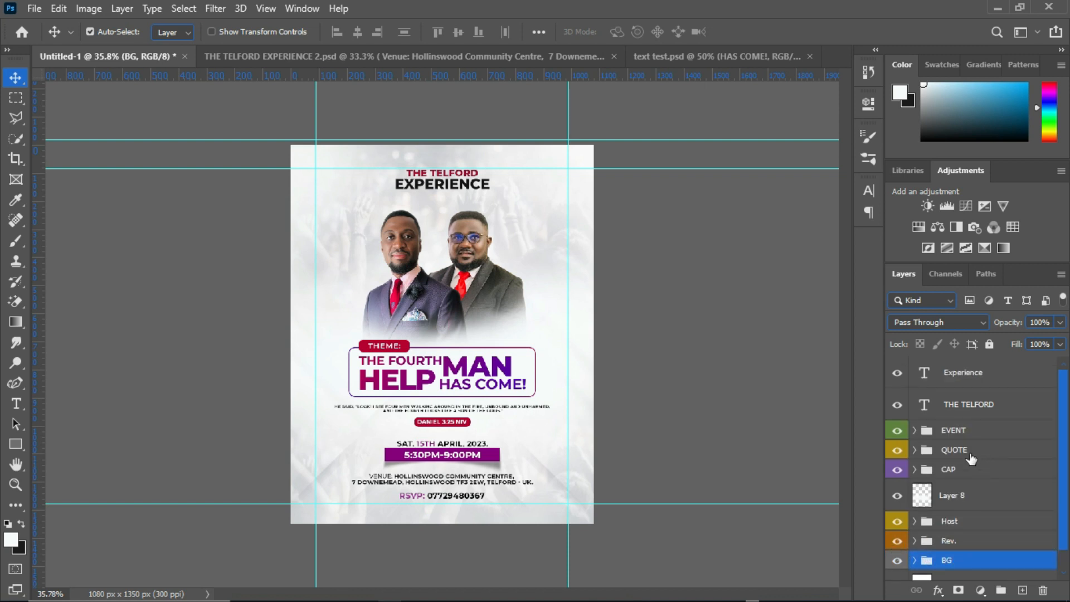
left_click(997, 376)
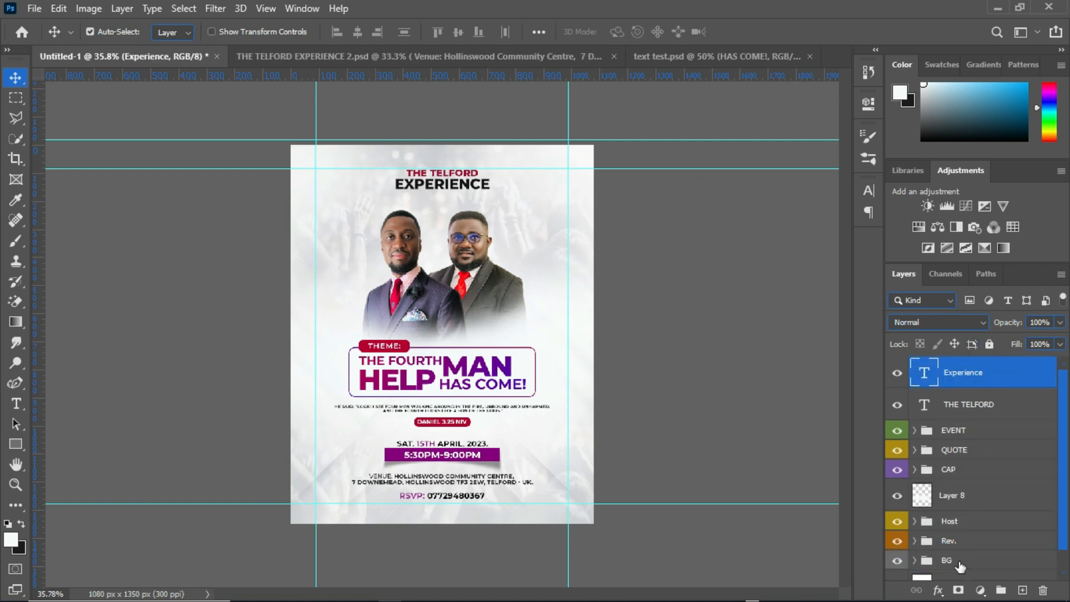
left_click(980, 590)
left_click(997, 313)
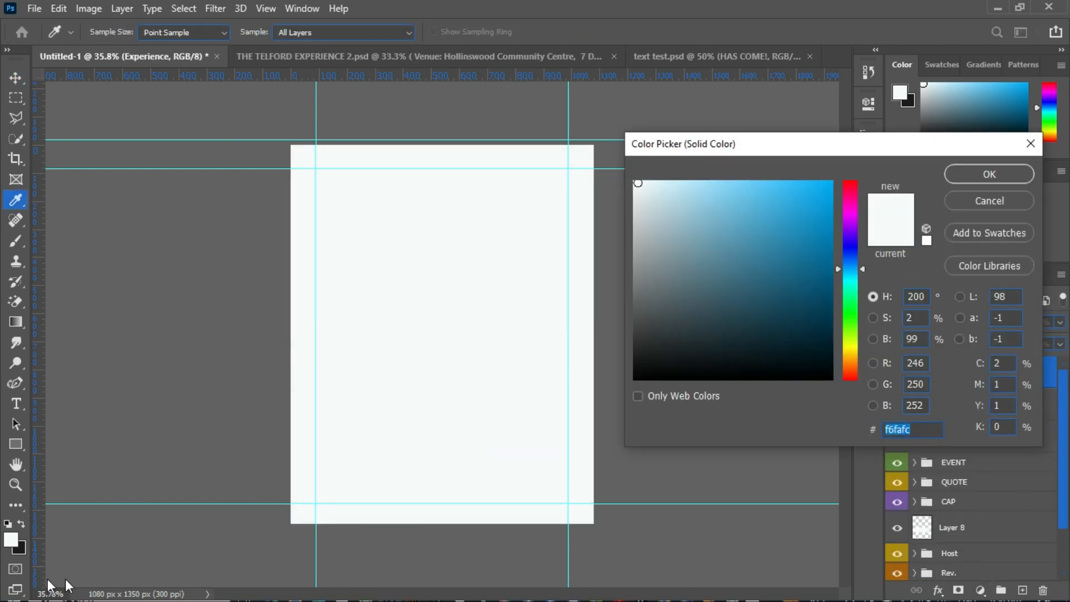
key("alt+Tab")
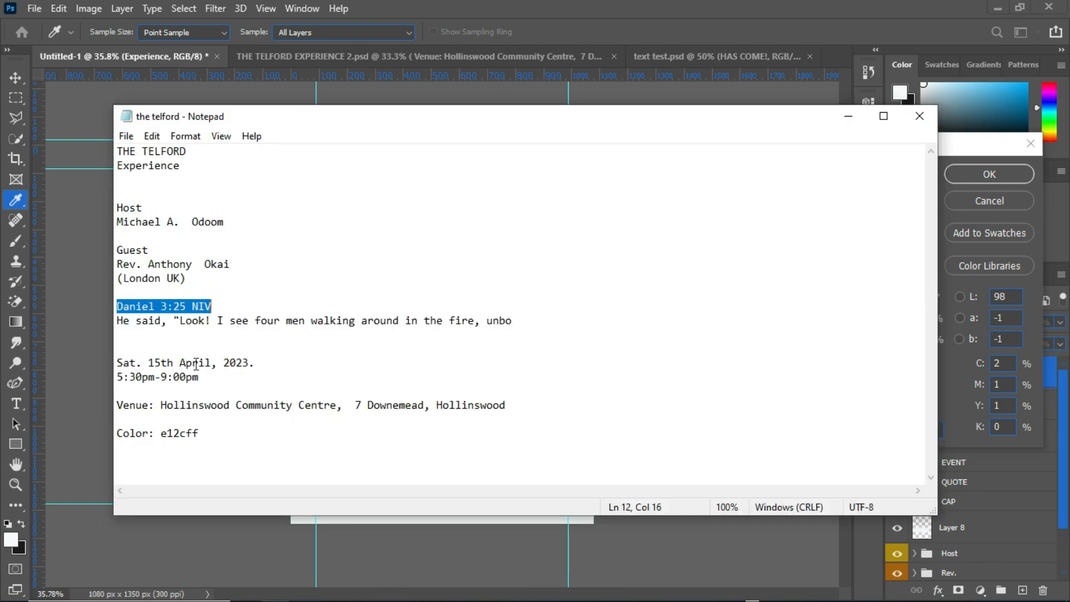
left_click_drag(160, 434, 218, 433)
key("ctrl+c")
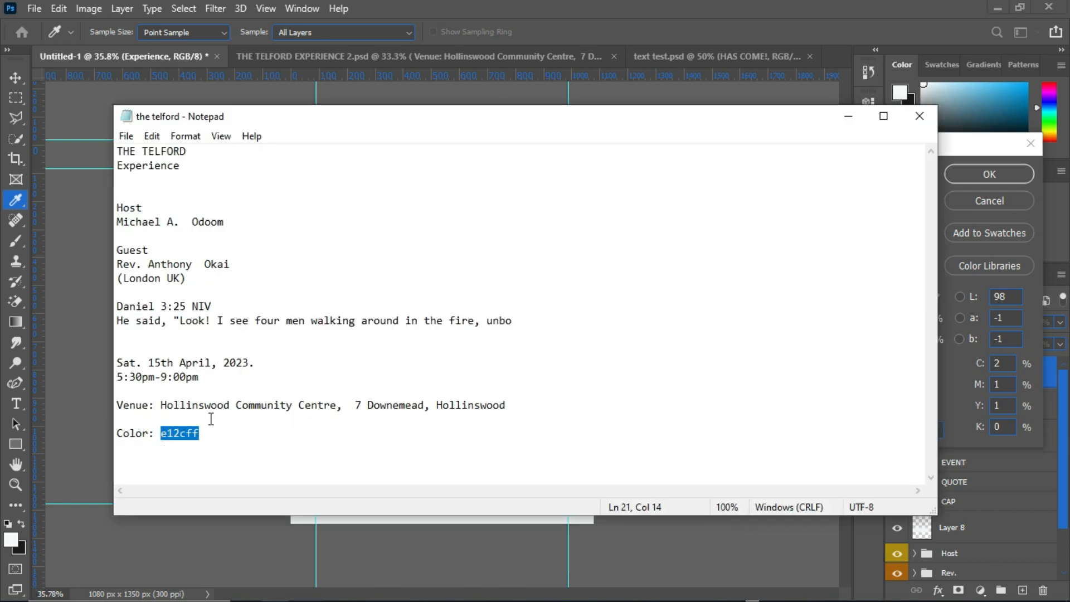
left_click(847, 117)
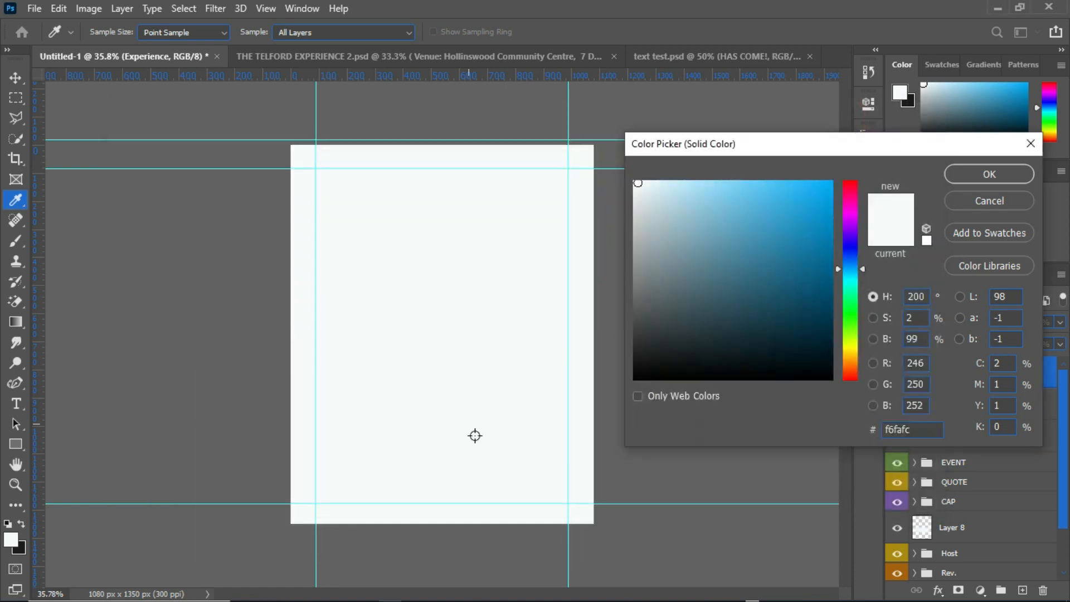
double_click(919, 428)
key("ctrl+v")
key("Return")
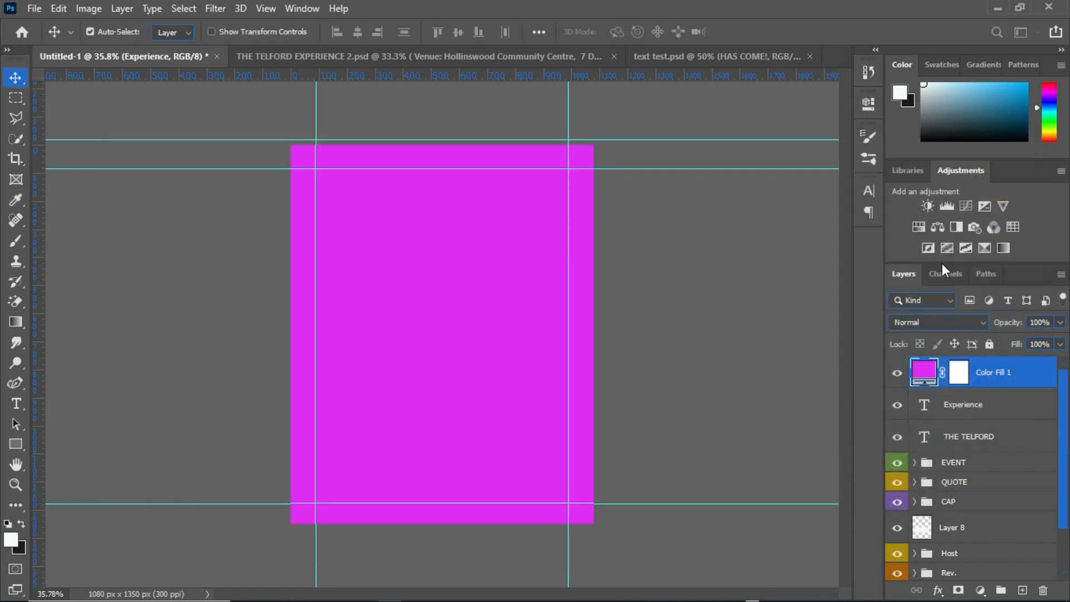
Set the magenta fill layer's blend mode to Overlay and its opacity to 10%.
left_click(951, 322)
left_click(924, 406)
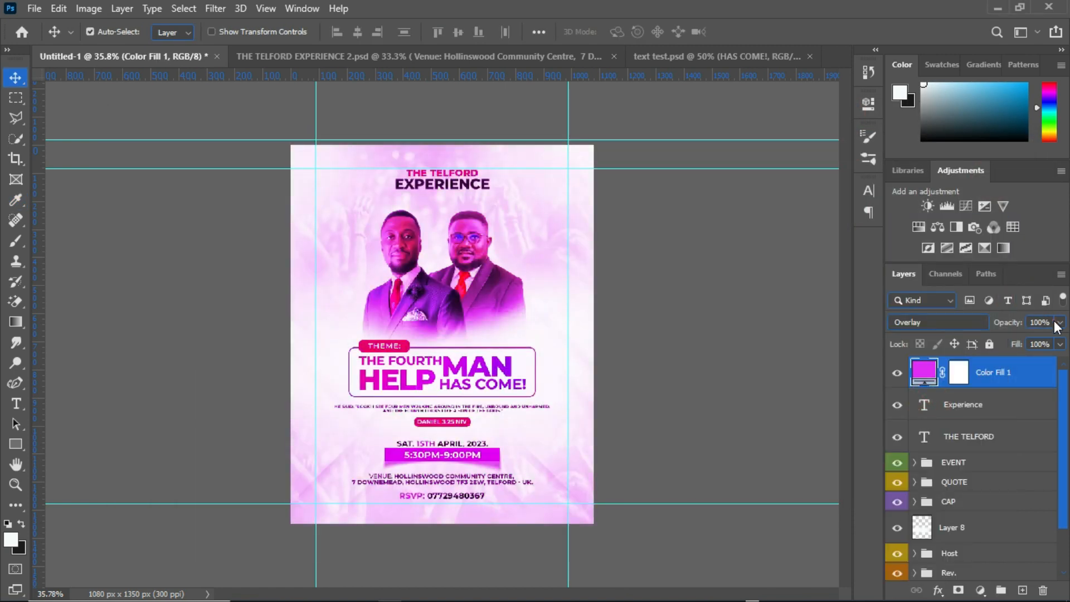
left_click_drag(998, 343, 995, 344)
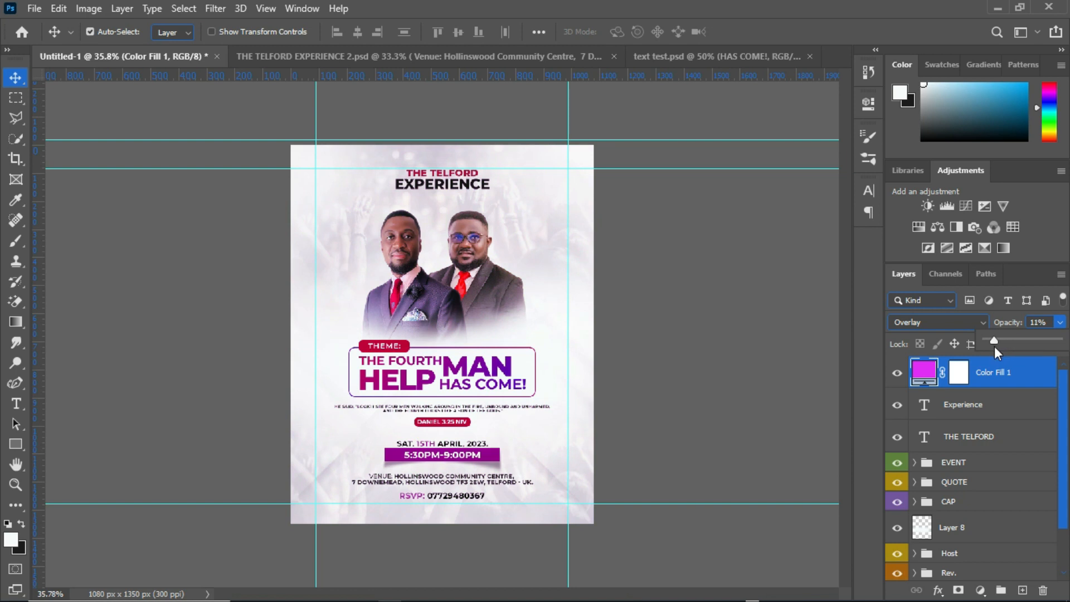
left_click_drag(994, 346, 993, 346)
left_click(934, 323)
left_click(834, 358)
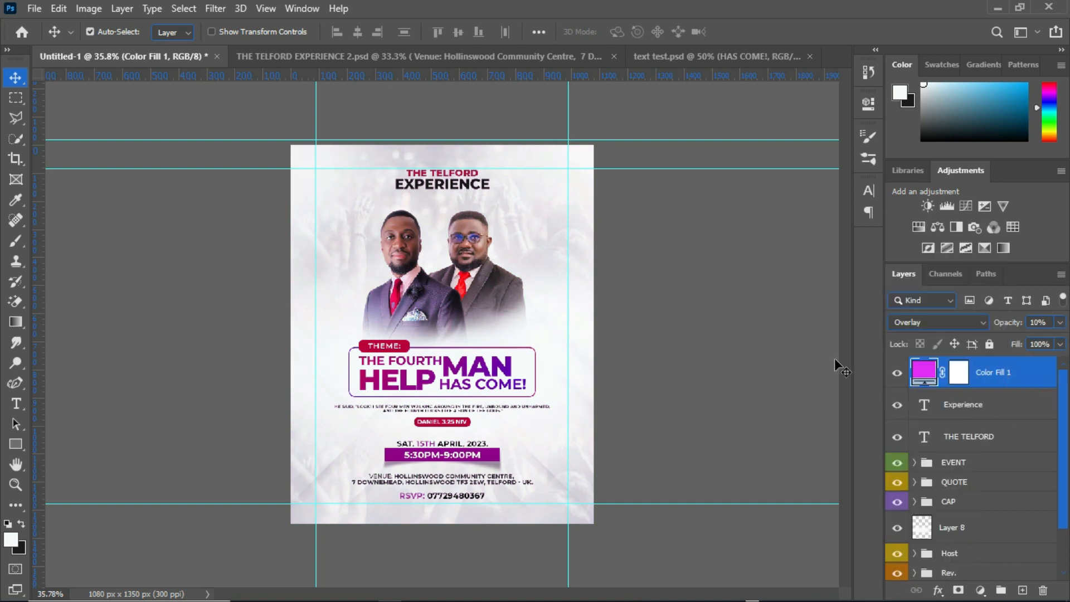
Add a Color Lookup adjustment above the magenta fill layer, using the Kodak 5218 Kodak 2383 (by Adobe) 3D LUT.
left_click(1013, 227)
left_click(768, 150)
left_click(767, 321)
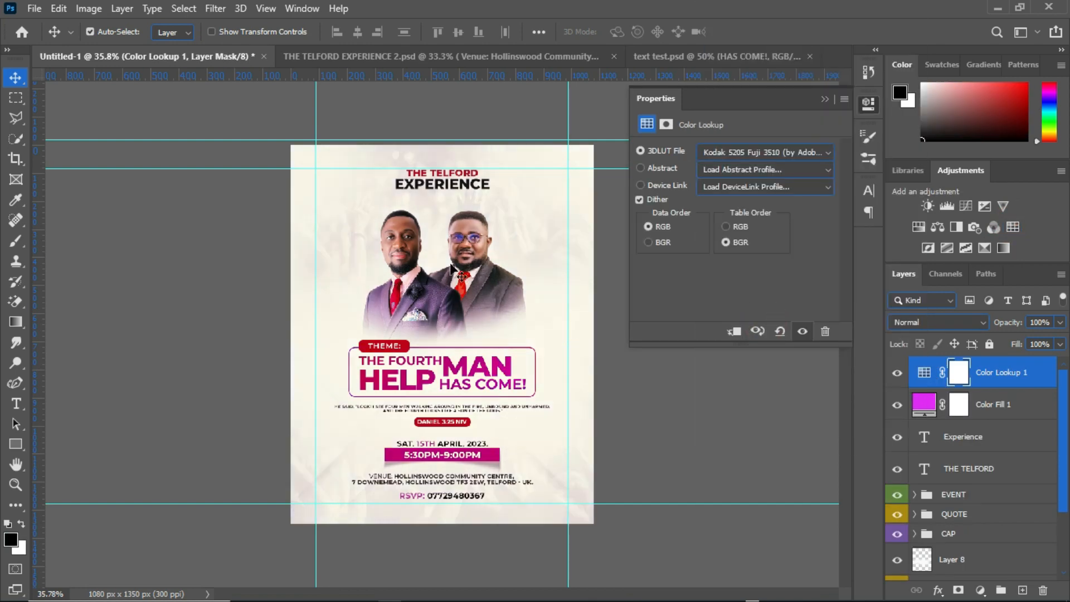
left_click(815, 152)
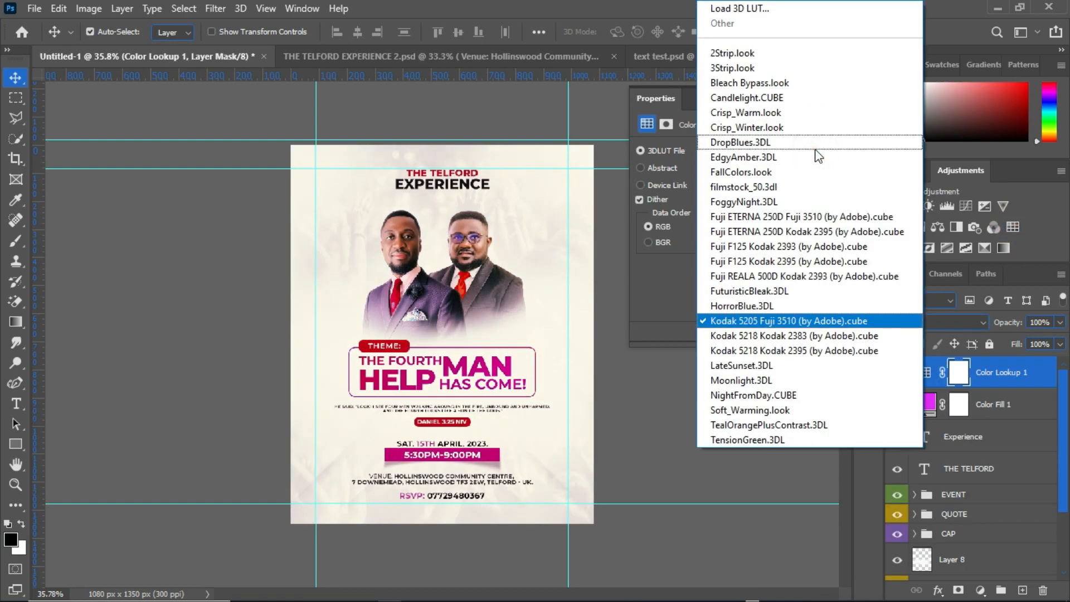
left_click(774, 335)
Reduce the Color Lookup layer's opacity to 15% and lock the position of both the Color Lookup and magenta fill layers.
left_click(1060, 323)
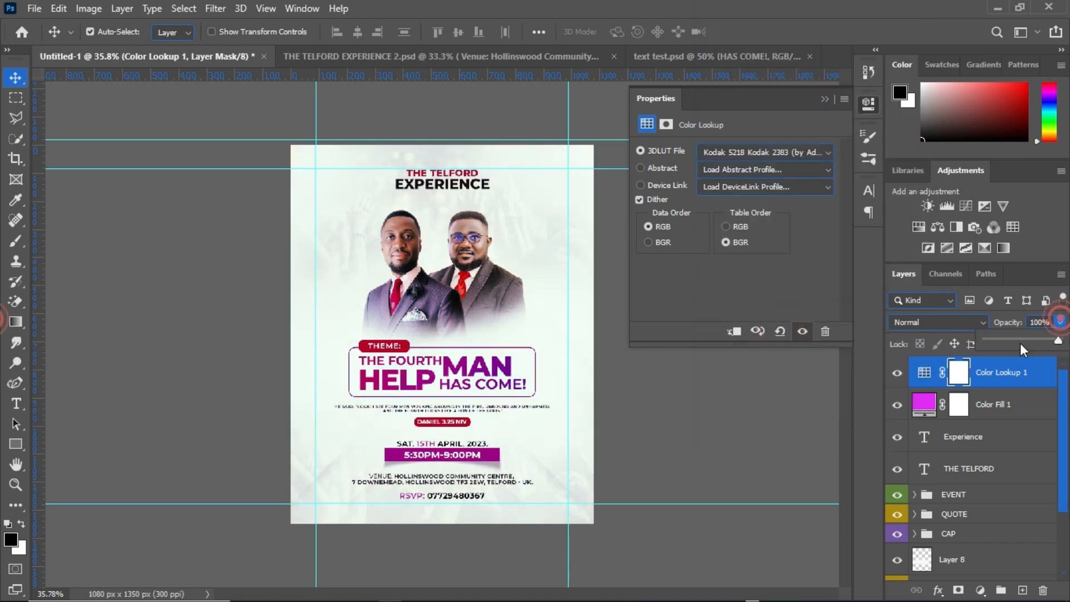
left_click_drag(1020, 343, 998, 343)
left_click(897, 373)
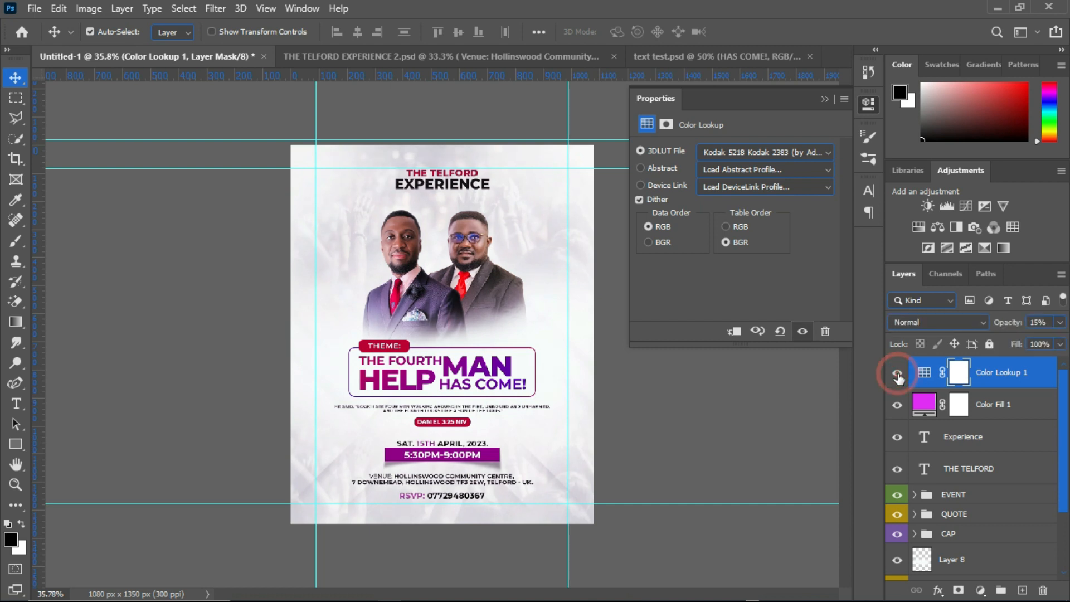
left_click(897, 372)
left_click(824, 98)
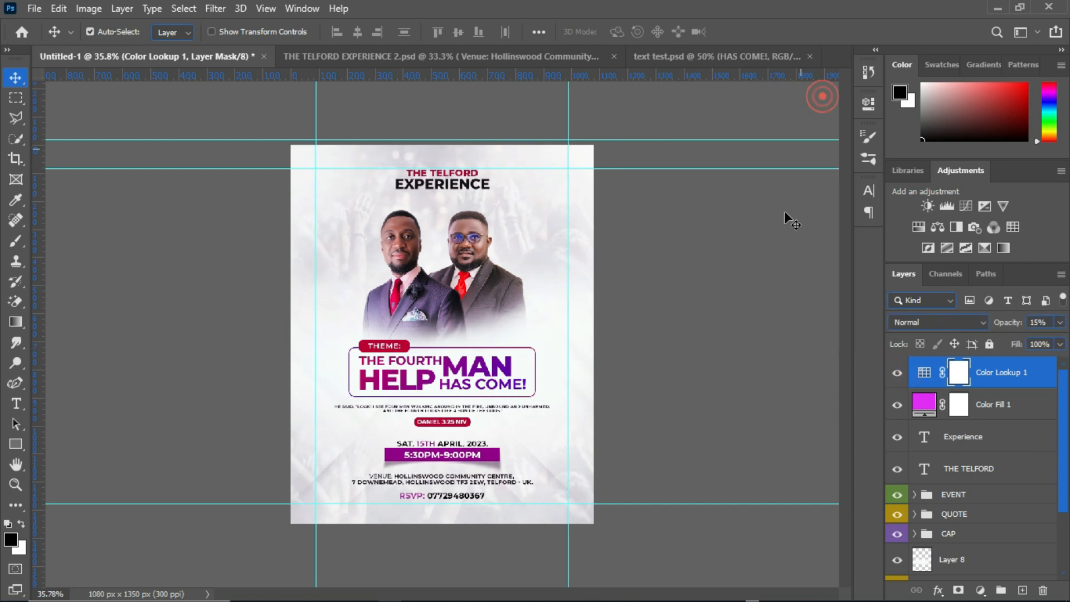
left_click(978, 401, "shift")
left_click(954, 343)
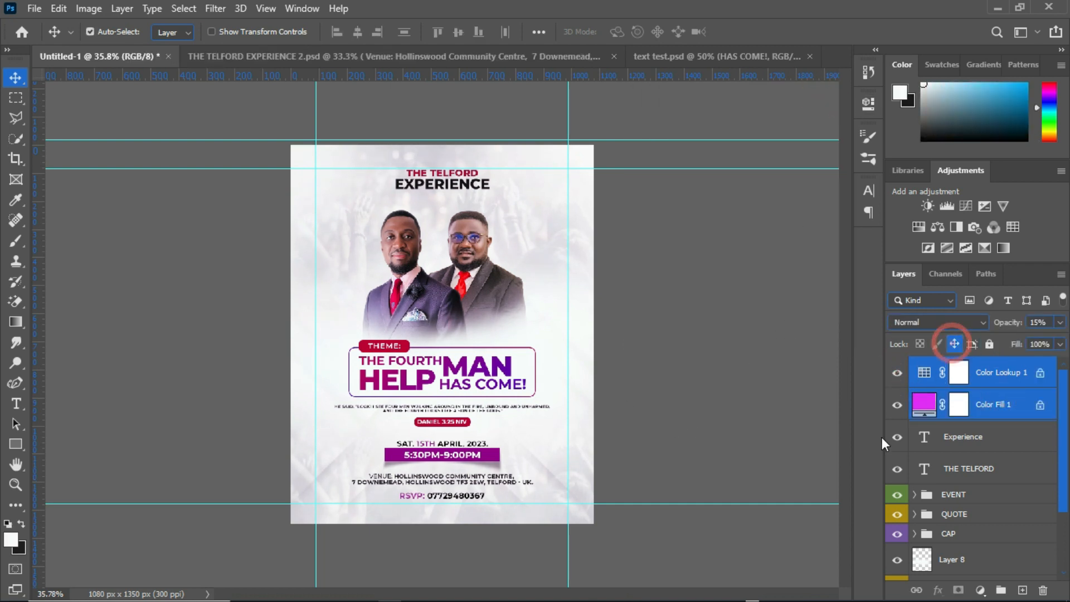
Place a horizontal guide across the two men's eyes.
scroll(467, 372, "up", 2)
scroll(571, 172, "up", 5)
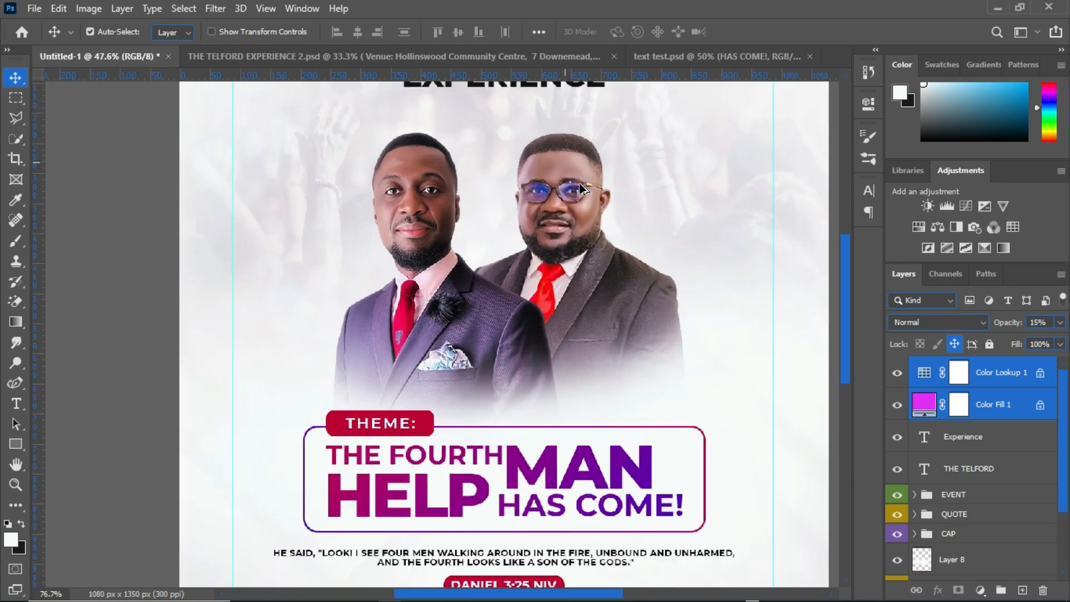
left_click_drag(601, 73, 589, 229)
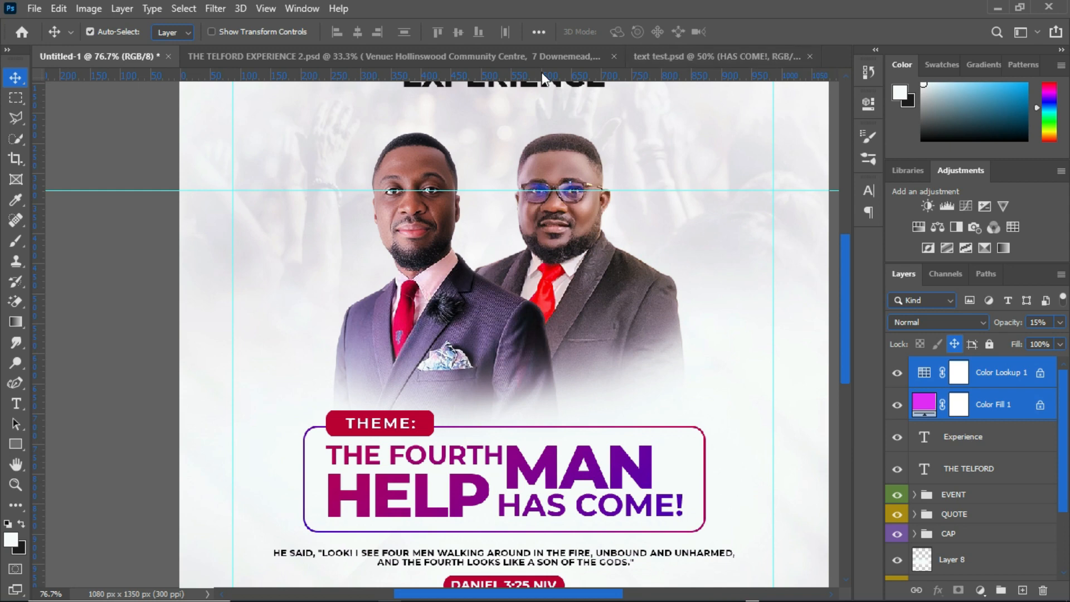
Copy the Host label and the host's name text from THE TELFORD EXPERIENCE 2.psd onto the flyer beside the host's portrait.
left_click(580, 56)
scroll(1013, 454, "up", 2)
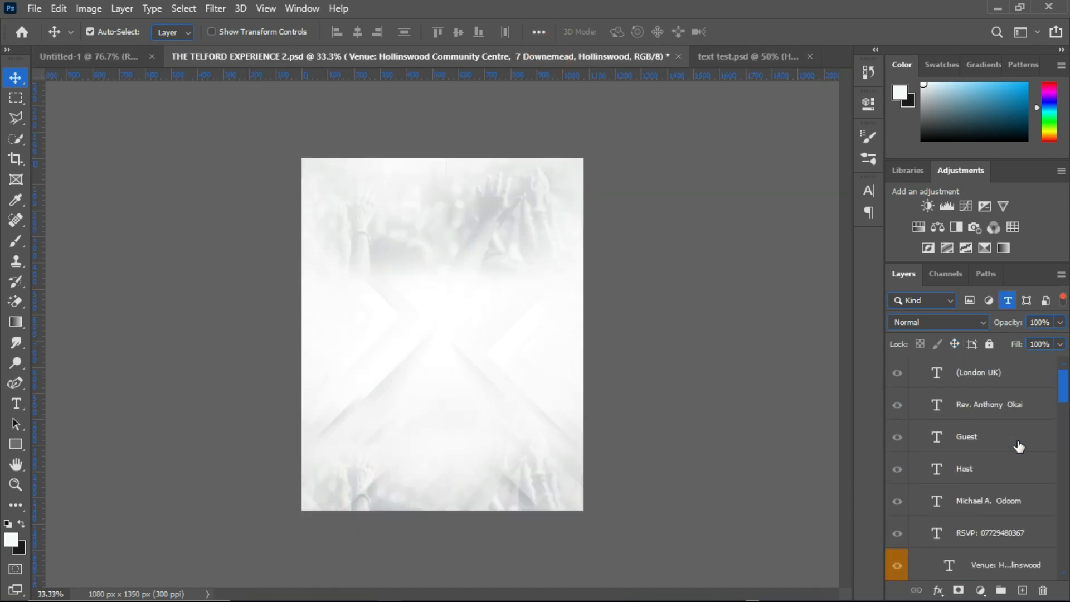
left_click(998, 471)
left_click(1005, 501, "shift")
left_click_drag(1005, 501, 324, 272)
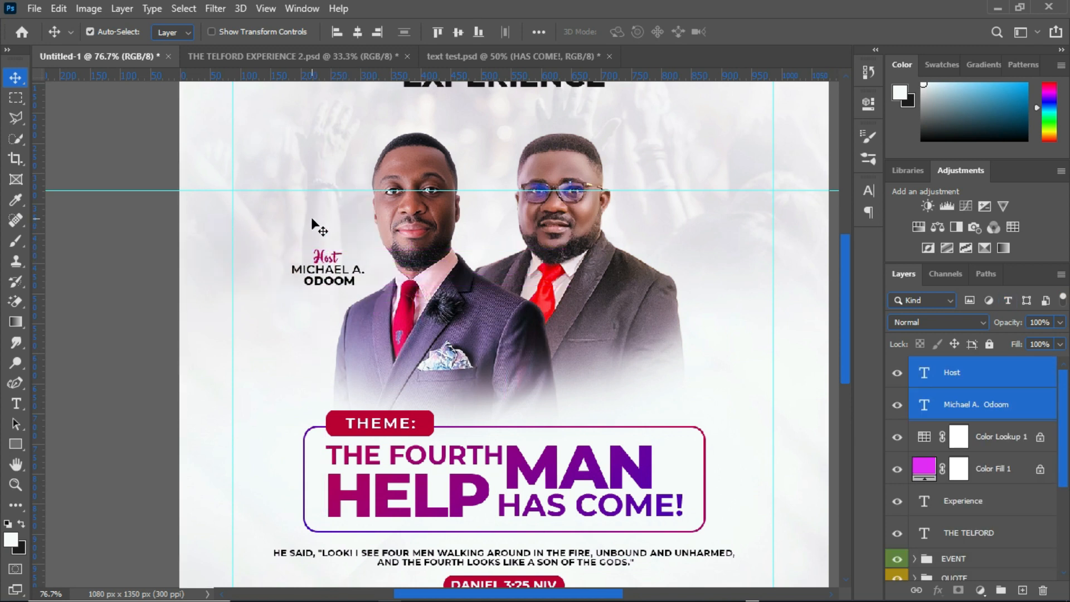
Inspect the font settings of the Host label and the host's name text, leaving both texts as they are.
left_click(332, 259)
left_click(300, 288)
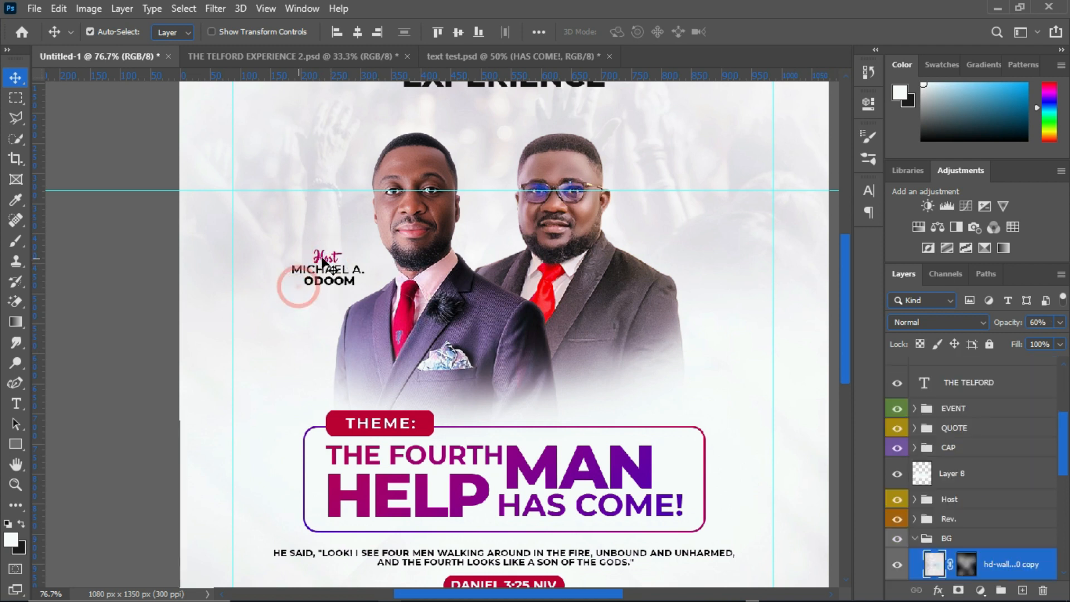
double_click(326, 258)
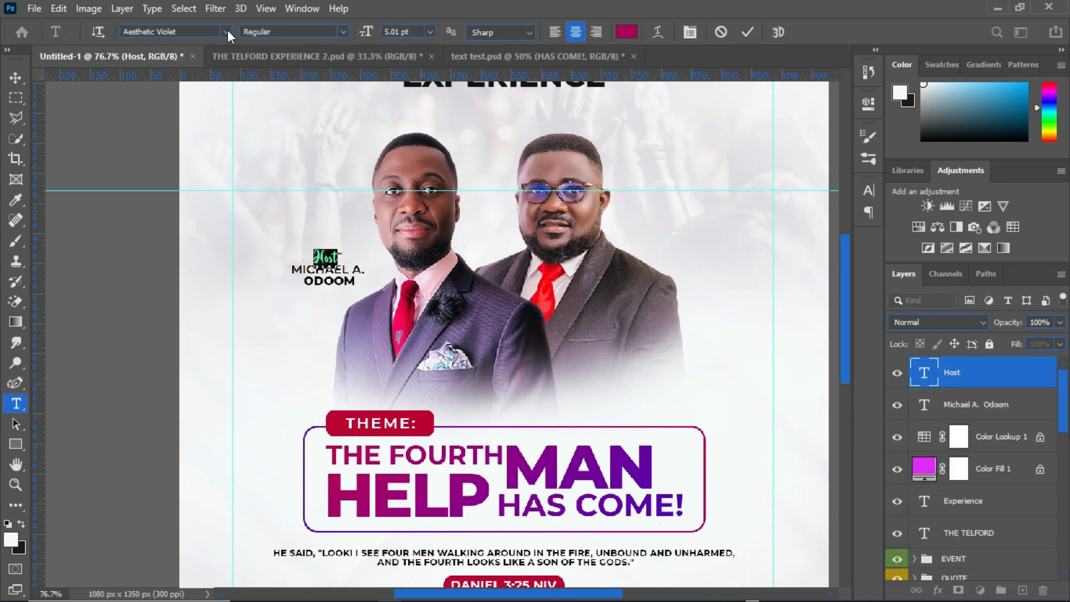
key("Return")
left_click(367, 272)
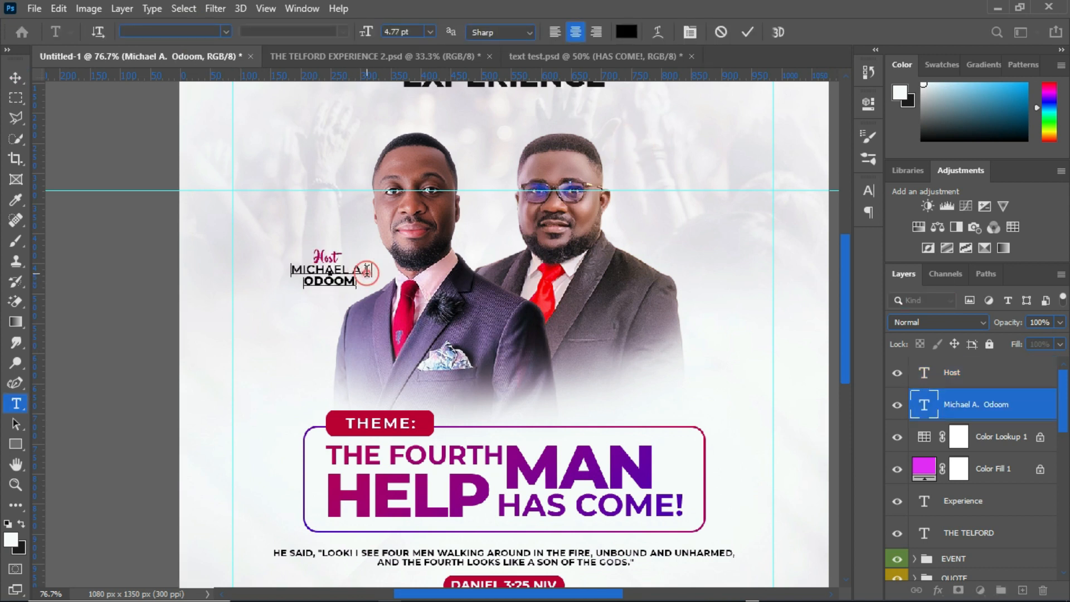
mouse_move(367, 271)
left_mouse_down()
mouse_move(274, 272)
mouse_move(358, 281)
left_mouse_up()
key("ctrl+Return")
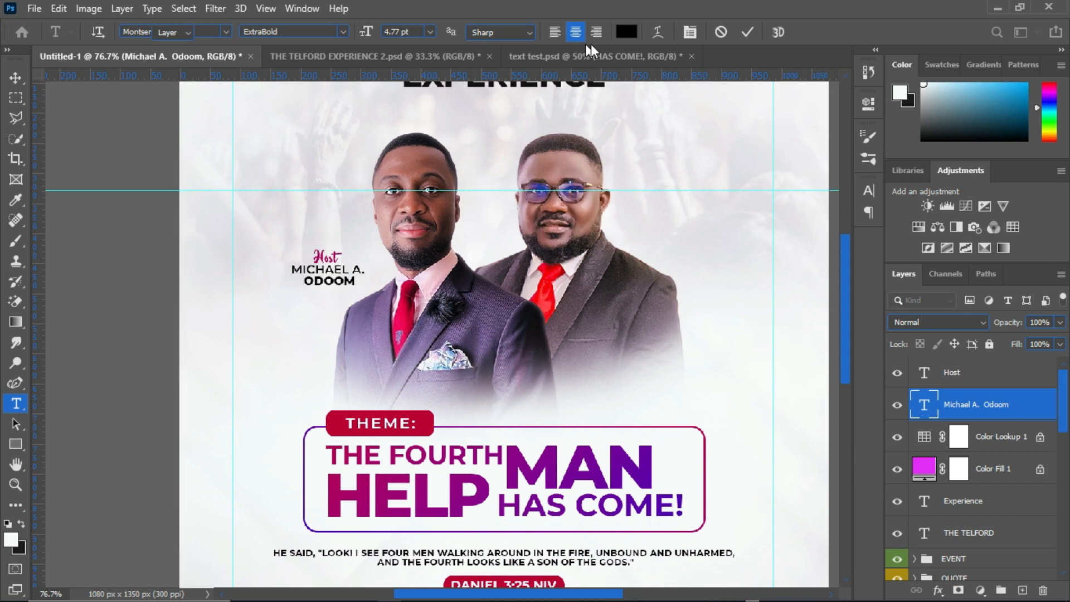
key("v")
Copy the Guest label, the guest's name and the (London UK) text from THE TELFORD EXPERIENCE 2.psd to beside the guest's portrait.
left_click(609, 56)
left_click(373, 56)
scroll(945, 435, "up", 3)
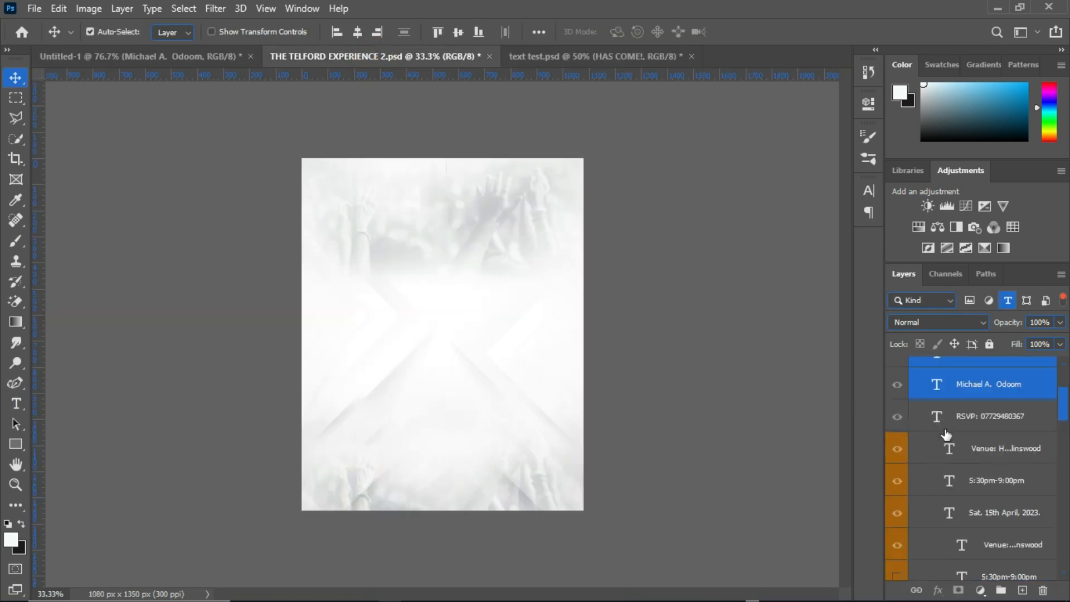
left_click(963, 425)
left_click(997, 386, "ctrl")
left_click_drag(994, 385, 673, 223)
left_click(1013, 376, "ctrl")
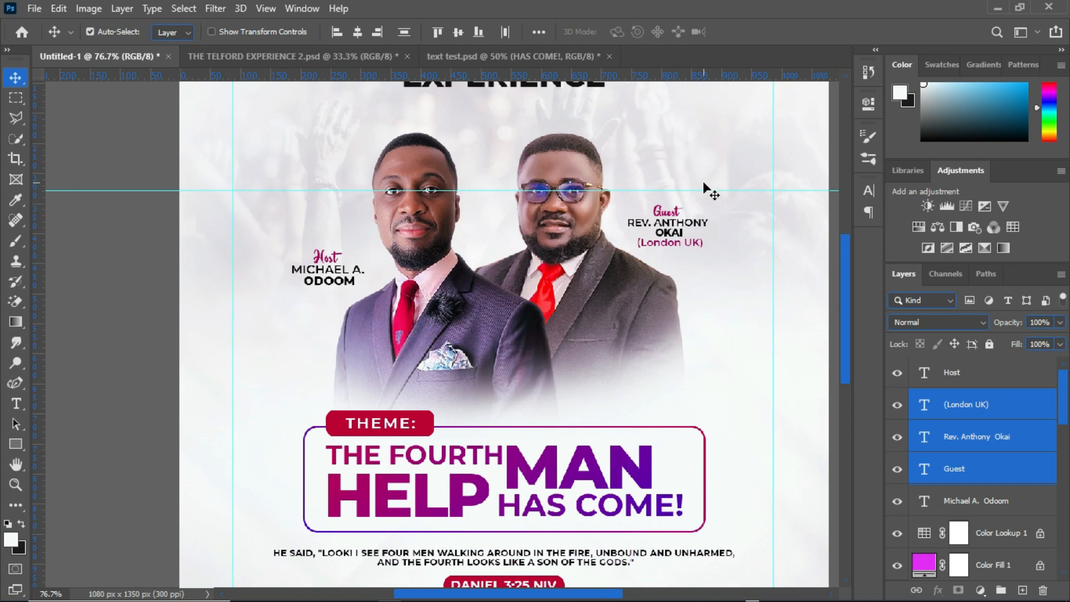
Move all host and guest text layers below the magenta fill layer and group them.
scroll(485, 250, "down", 3)
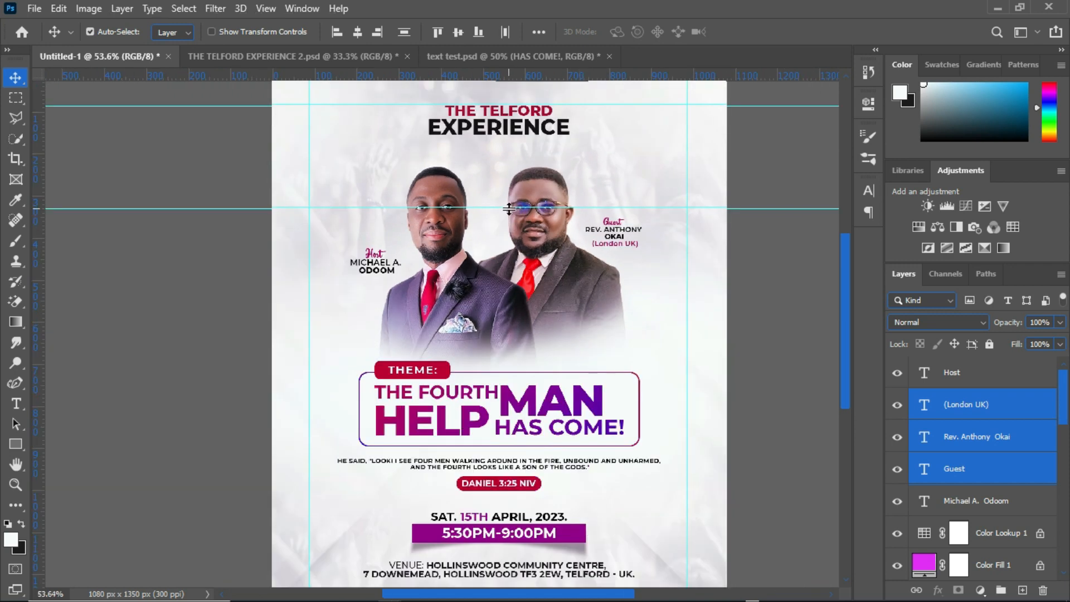
scroll(543, 287, "down", 2)
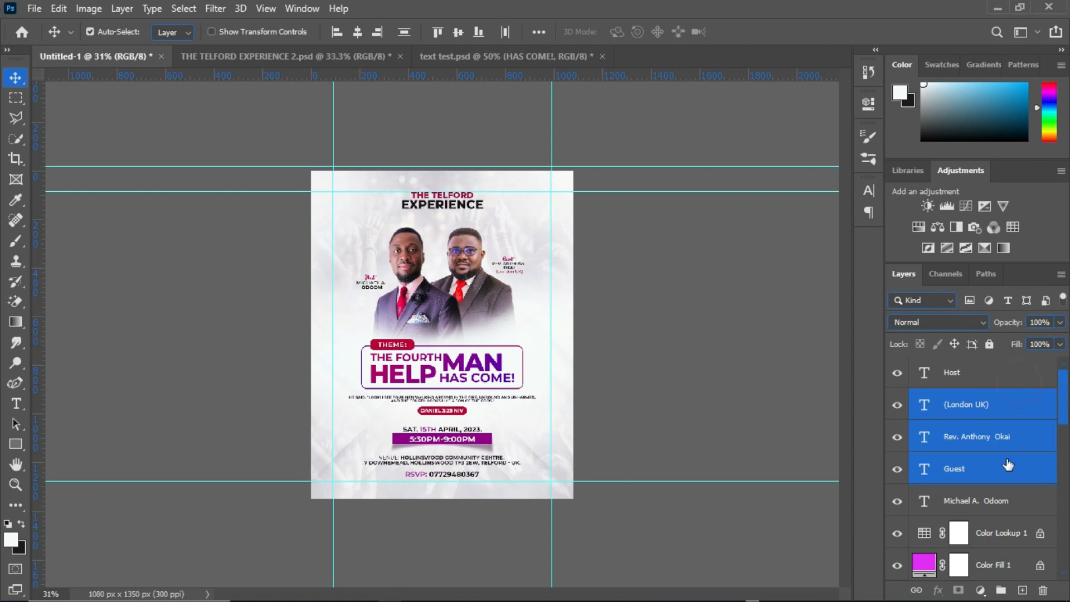
left_click(998, 383, "shift")
left_click_drag(998, 382, 930, 566)
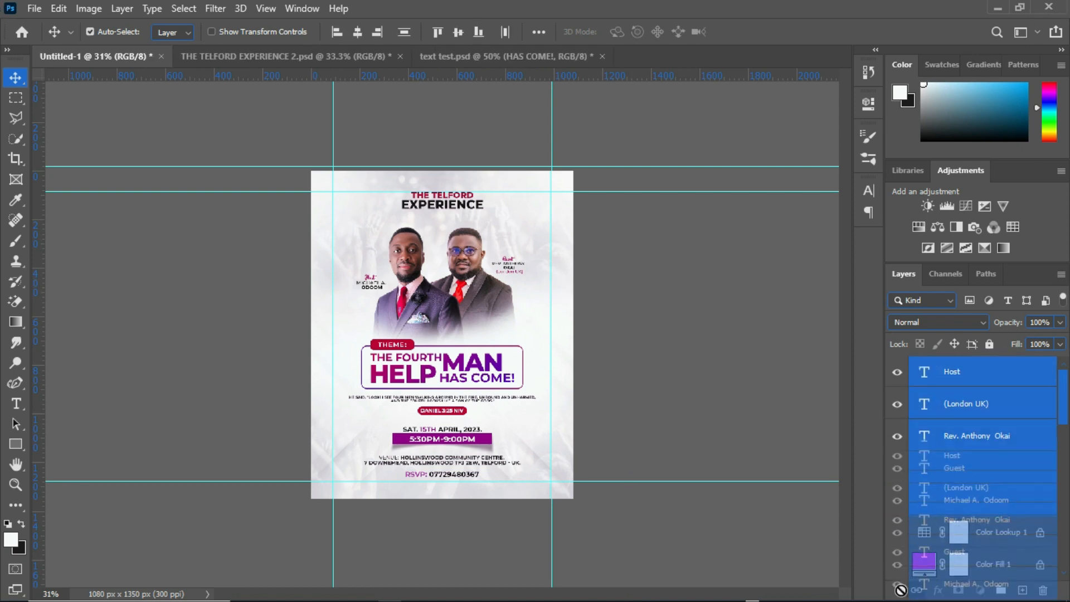
key("ctrl+g")
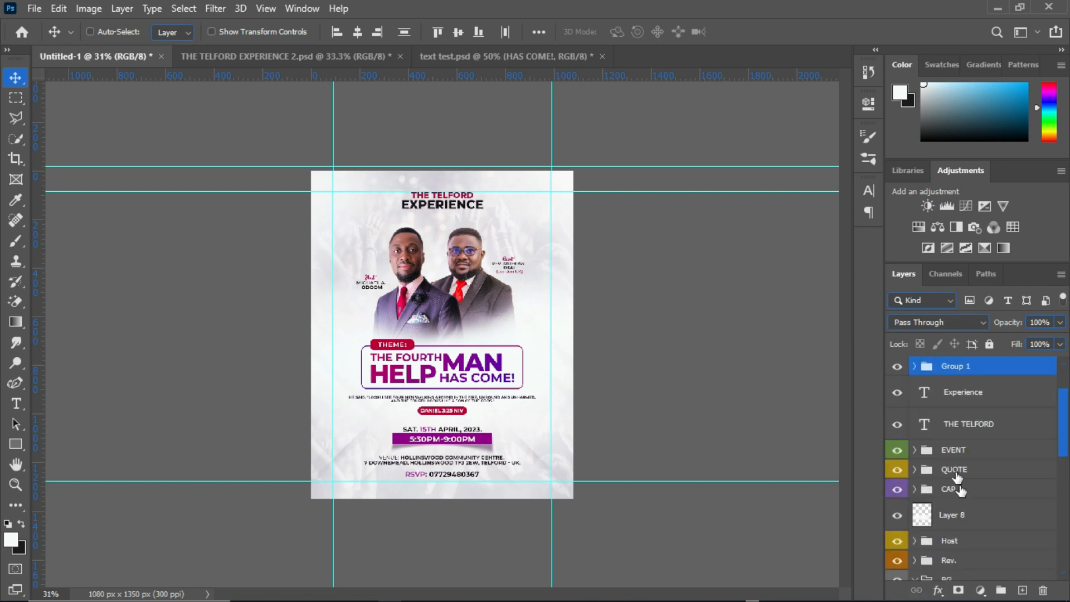
Rename the new group of host and guest texts as NAMES and give it a blue color label.
double_click(947, 365)
type("NAMES")
key("Return")
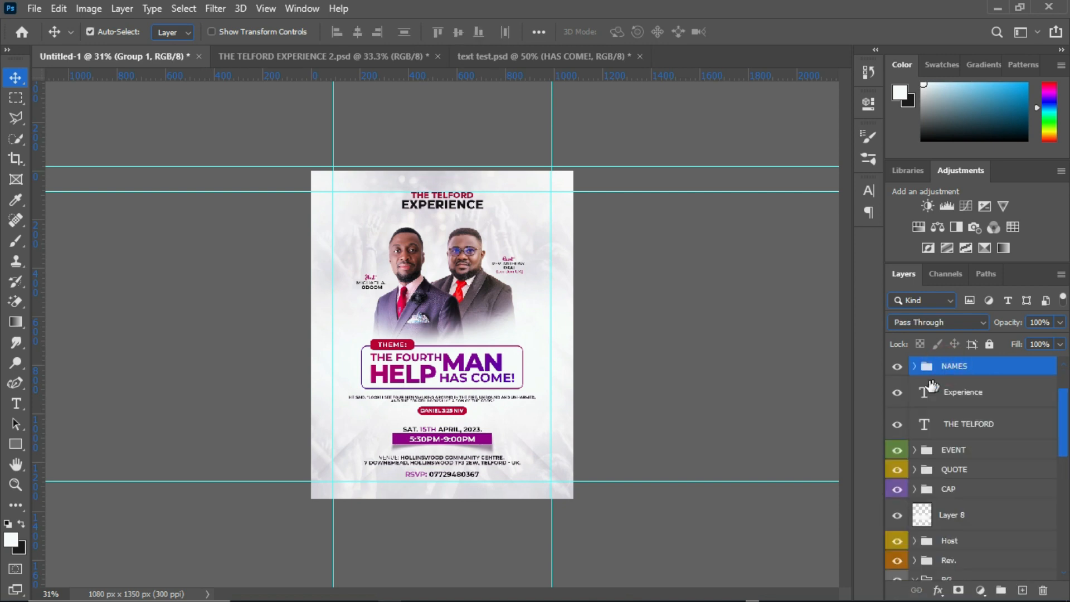
right_click(897, 371)
left_click(939, 486)
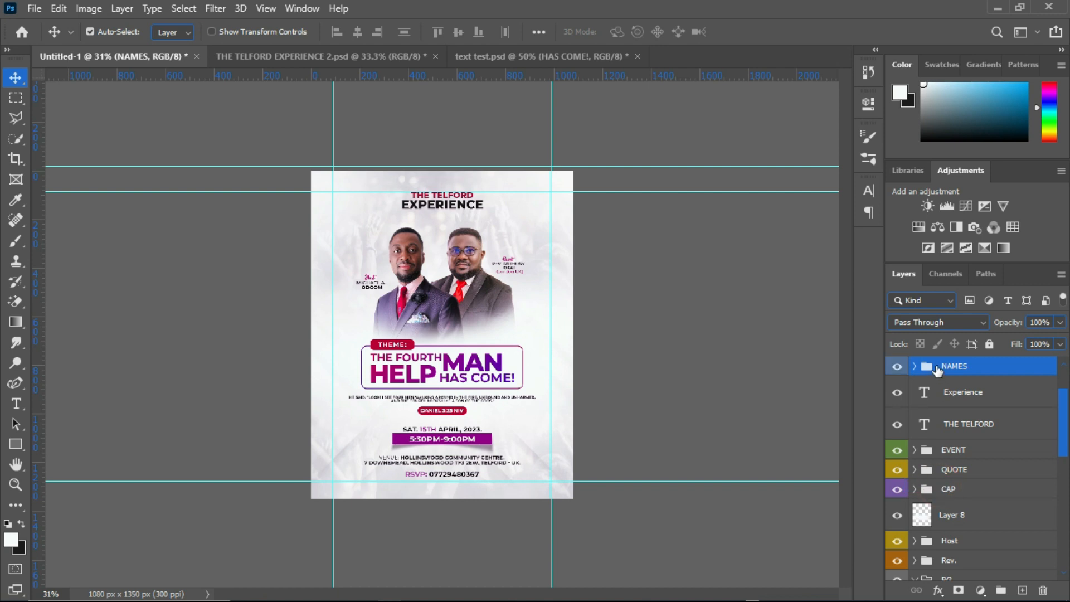
Move the NAMES group directly above the EVENT group and select the Color Lookup layer.
left_click_drag(937, 371, 946, 441)
scroll(968, 436, "up", 2)
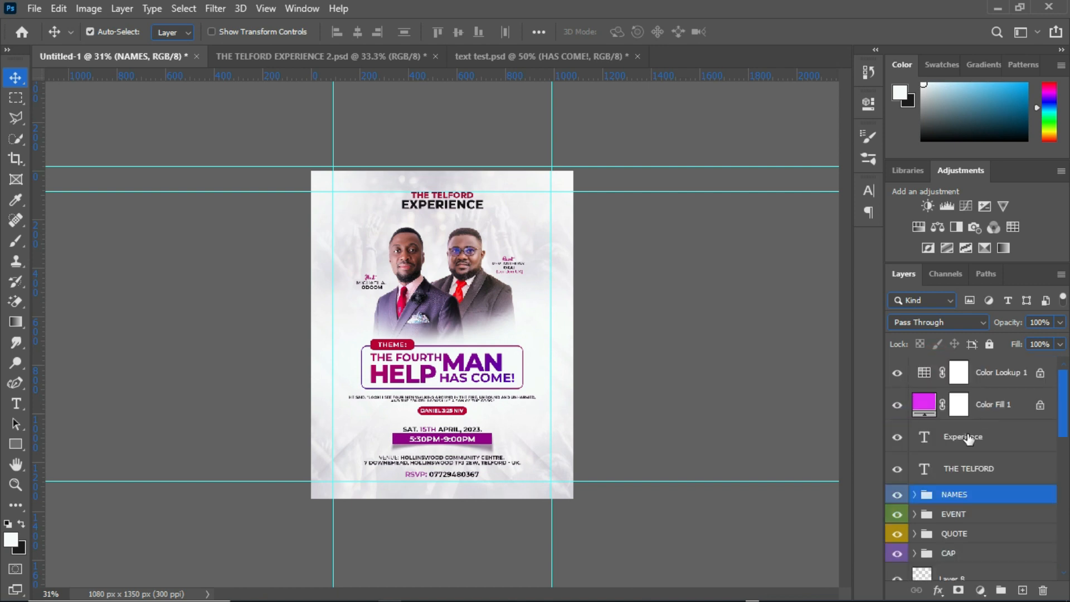
left_click(1015, 379)
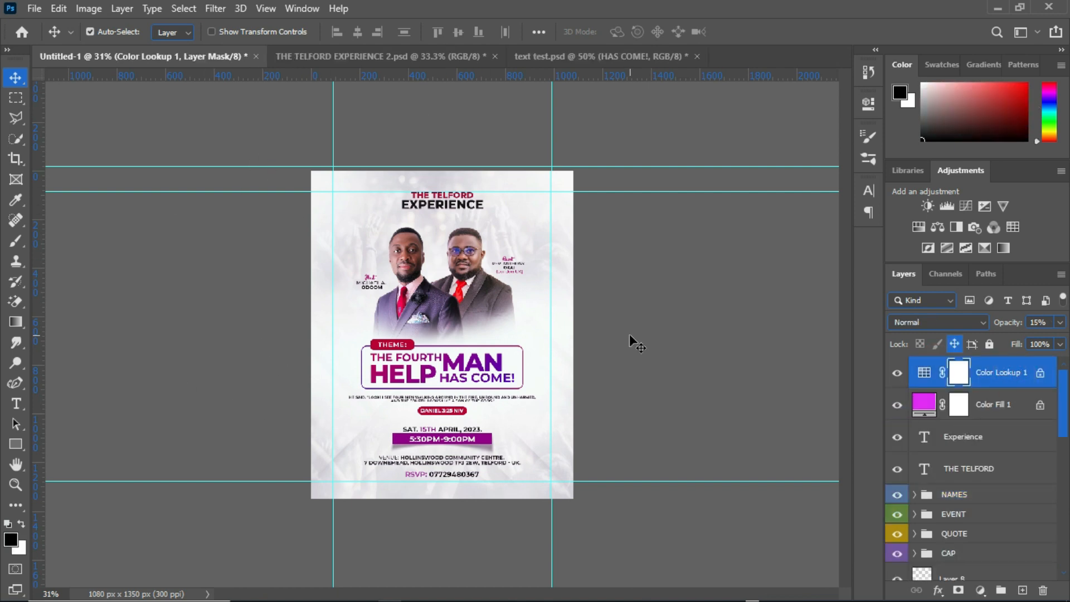